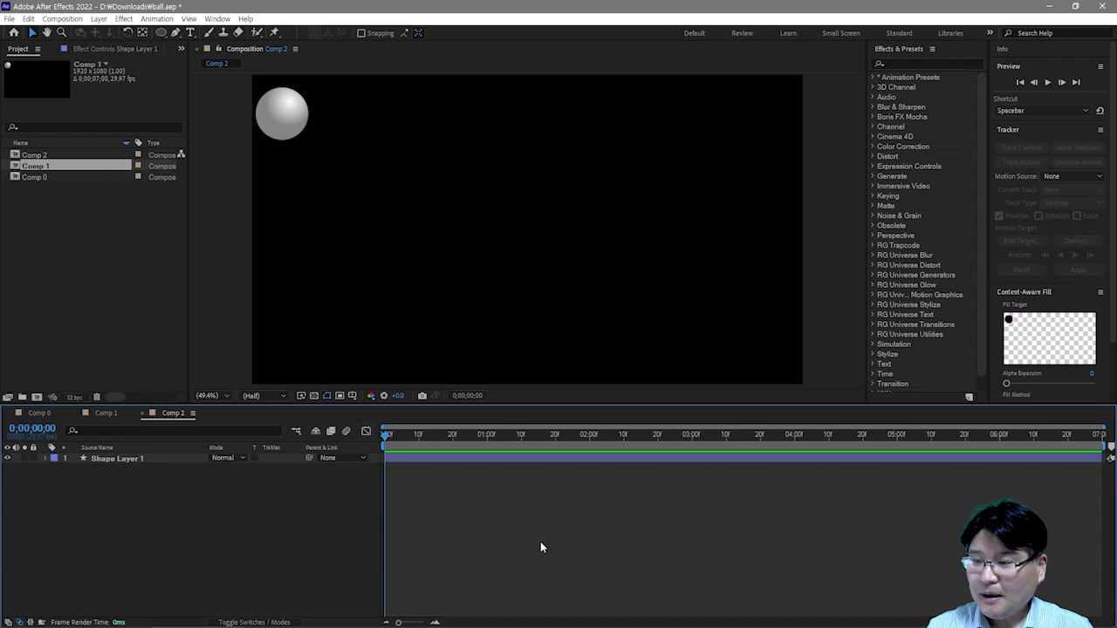
Step: Preview the bouncing ball animation in Comp 2 from the start of the timeline
key("space")
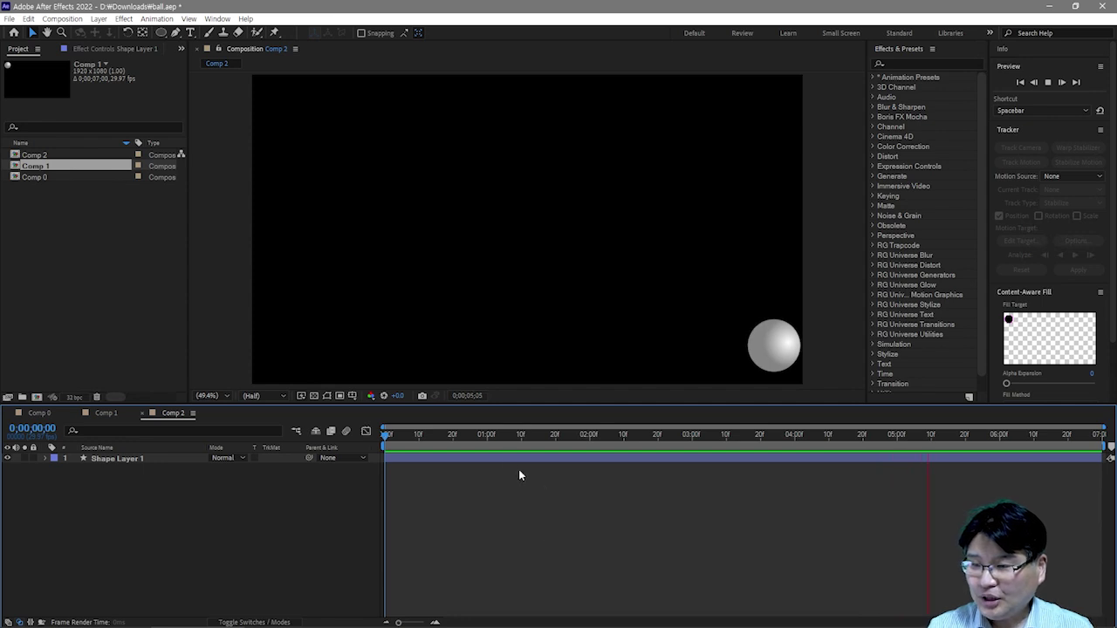
left_click(405, 435)
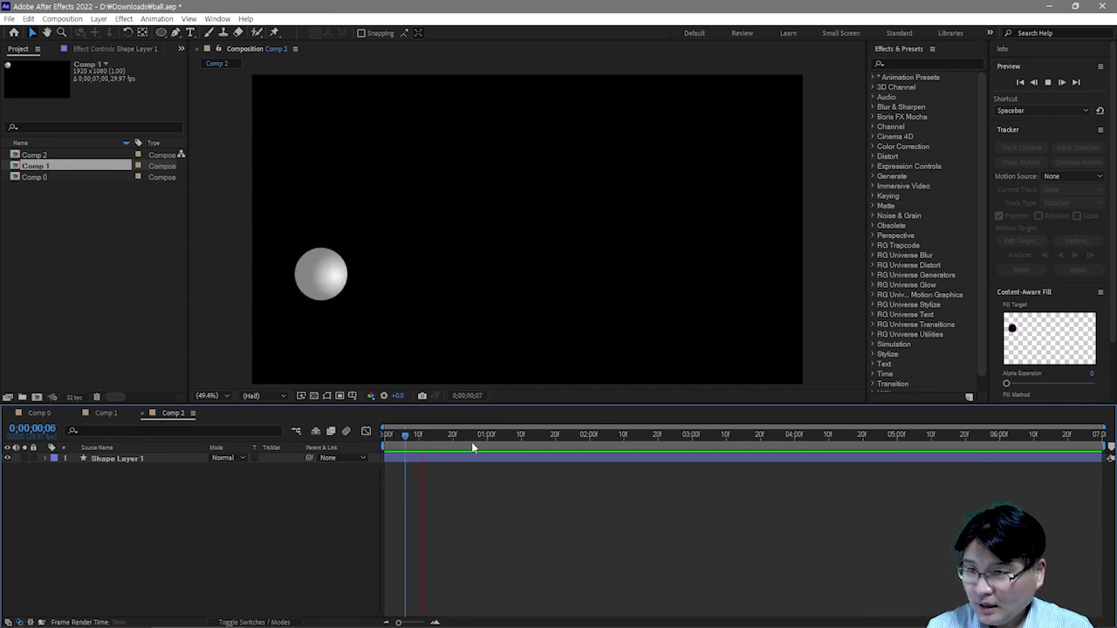
key("space")
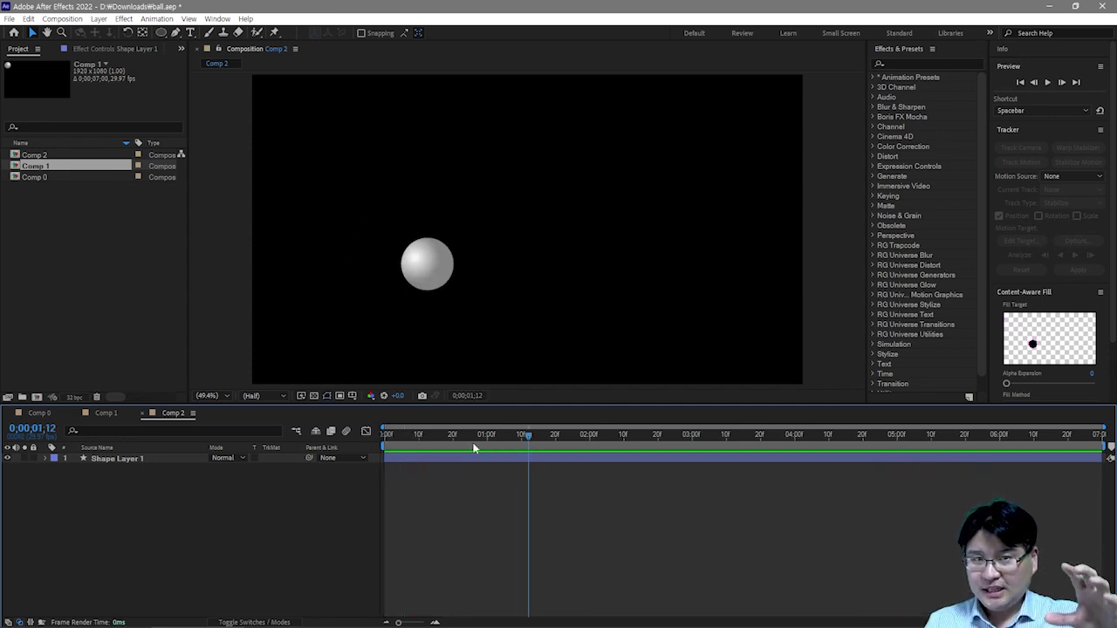
key("Home")
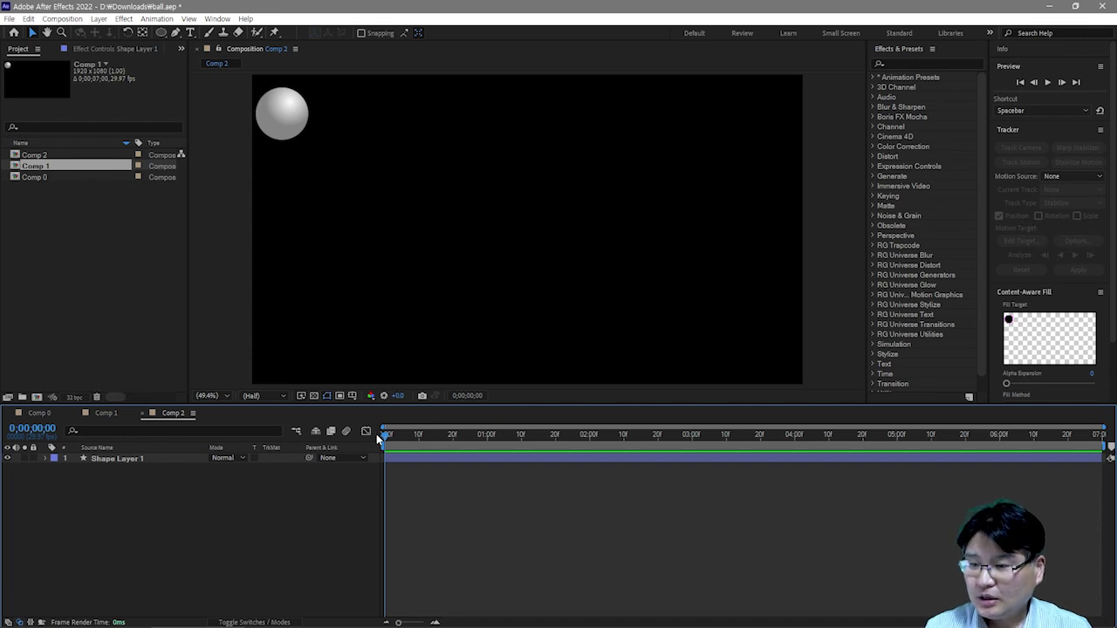
key("space")
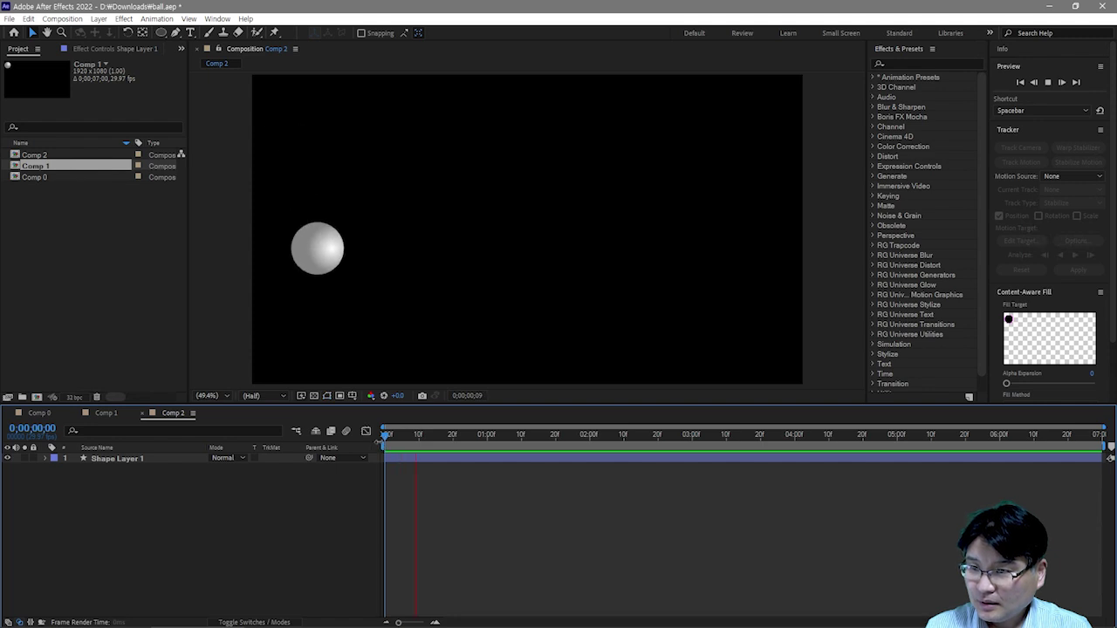
key("space")
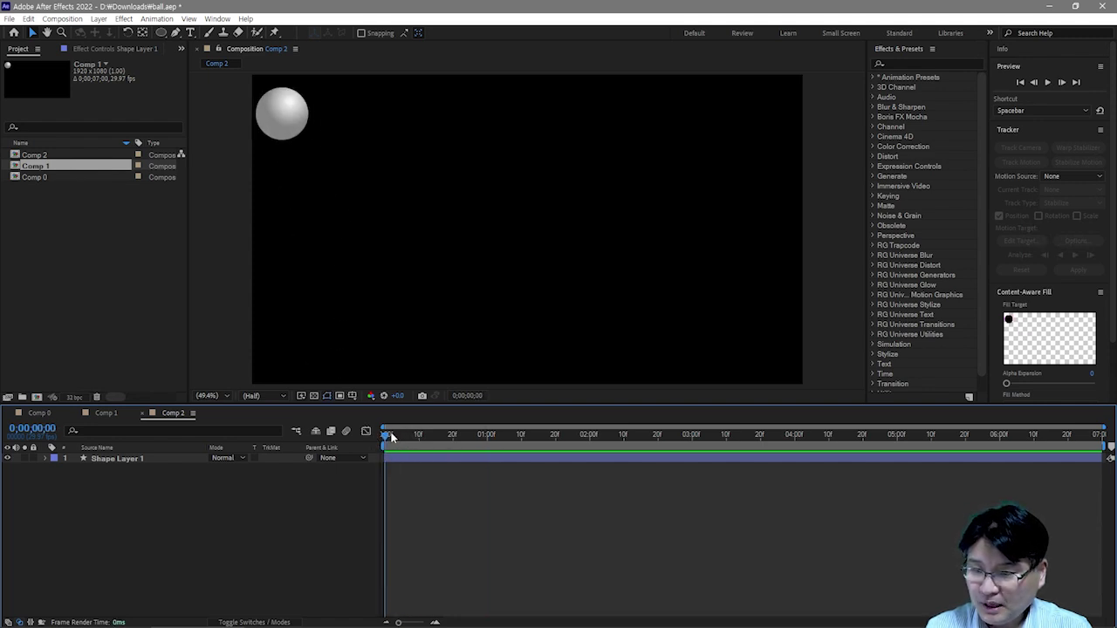
Step: Scrub the first bounce around frames 17 and 18 at 100% magnification to examine the ball closely
left_click_drag(394, 432, 446, 438)
scroll(451, 340, "up", 4)
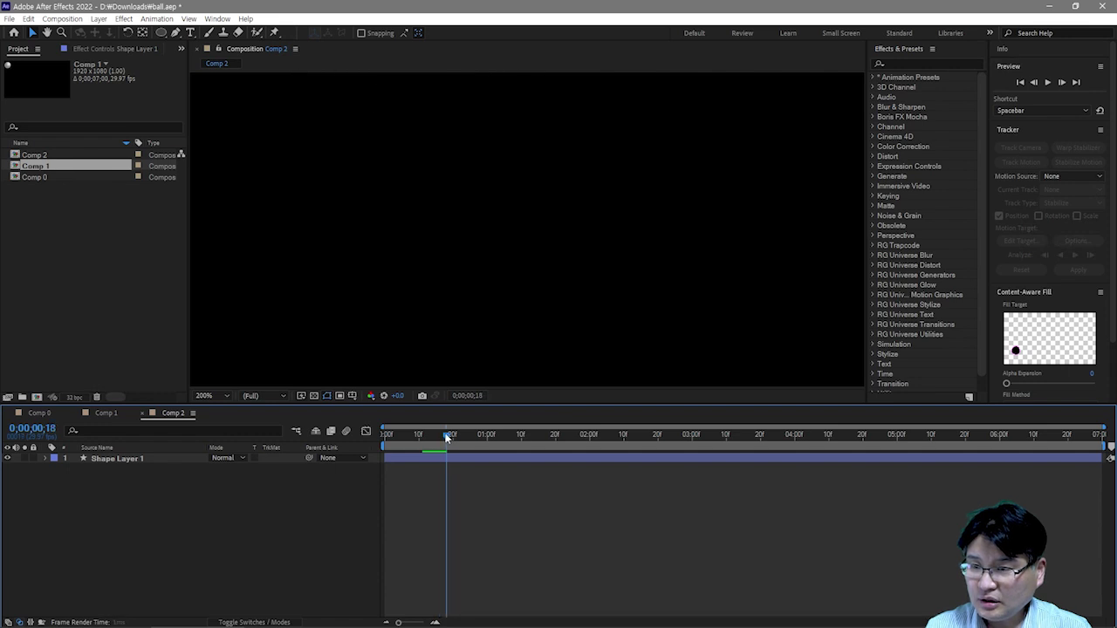
scroll(507, 306, "down", 4)
scroll(508, 305, "up", 3)
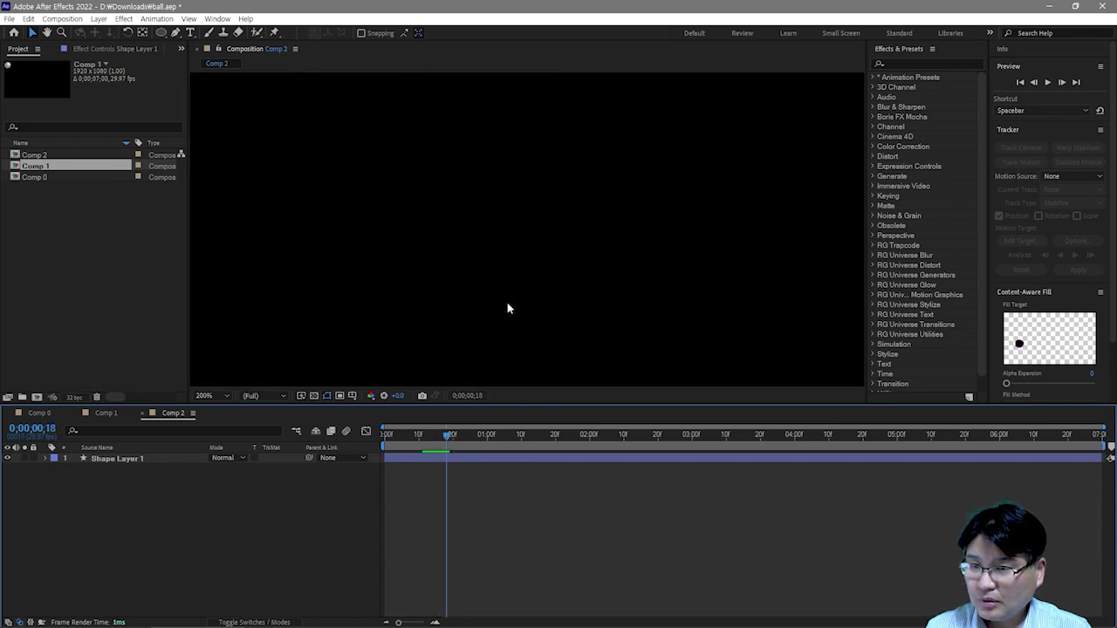
scroll(507, 305, "down", 2)
left_click_drag(523, 268, 494, 319)
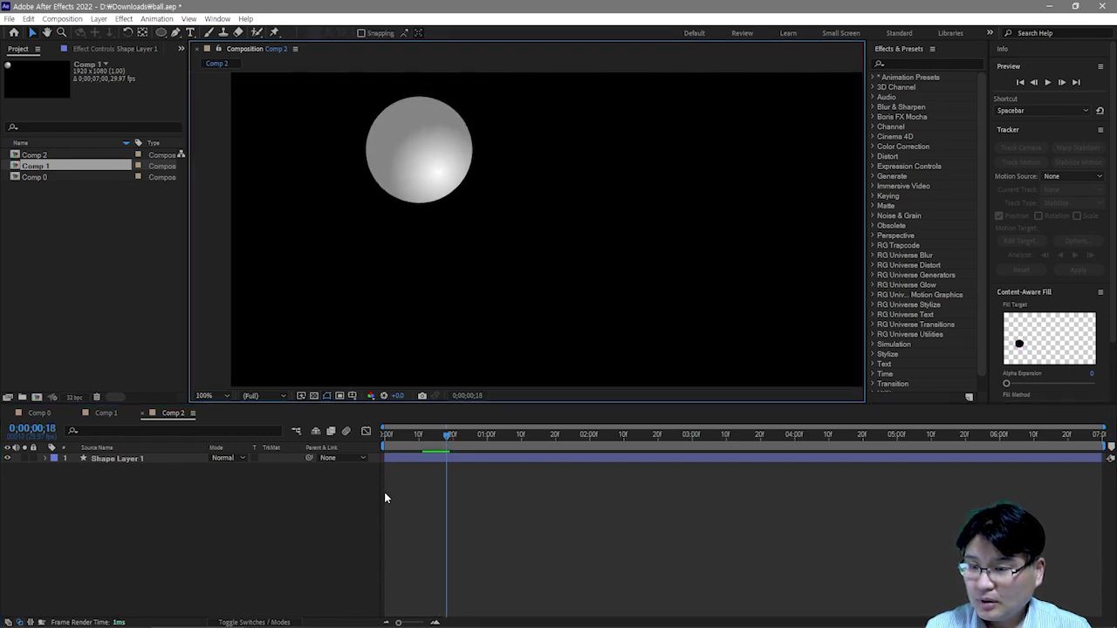
left_click(412, 438)
left_click_drag(412, 440, 439, 445)
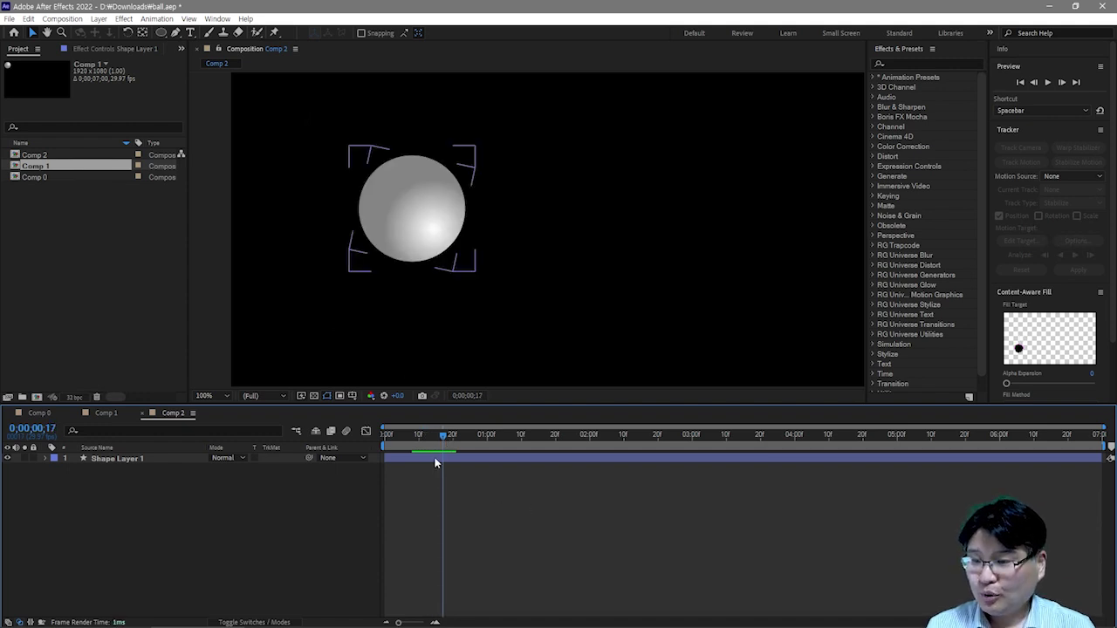
Step: Set the composition view magnification to Fit up to 100% and preview the animation
left_click(210, 396)
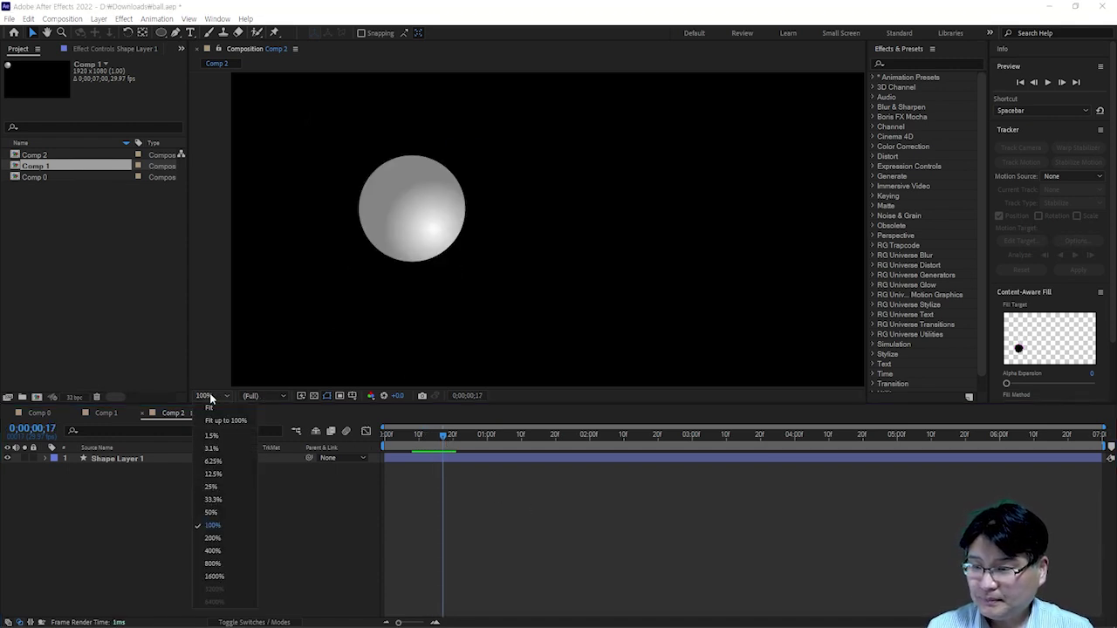
left_click(219, 420)
key("space")
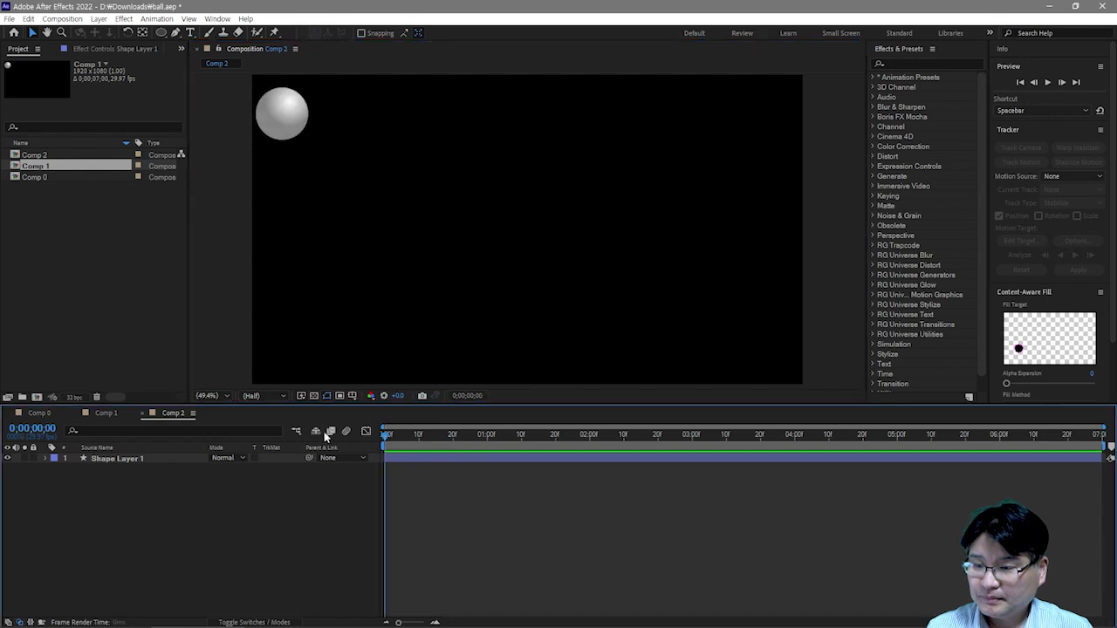
key("space")
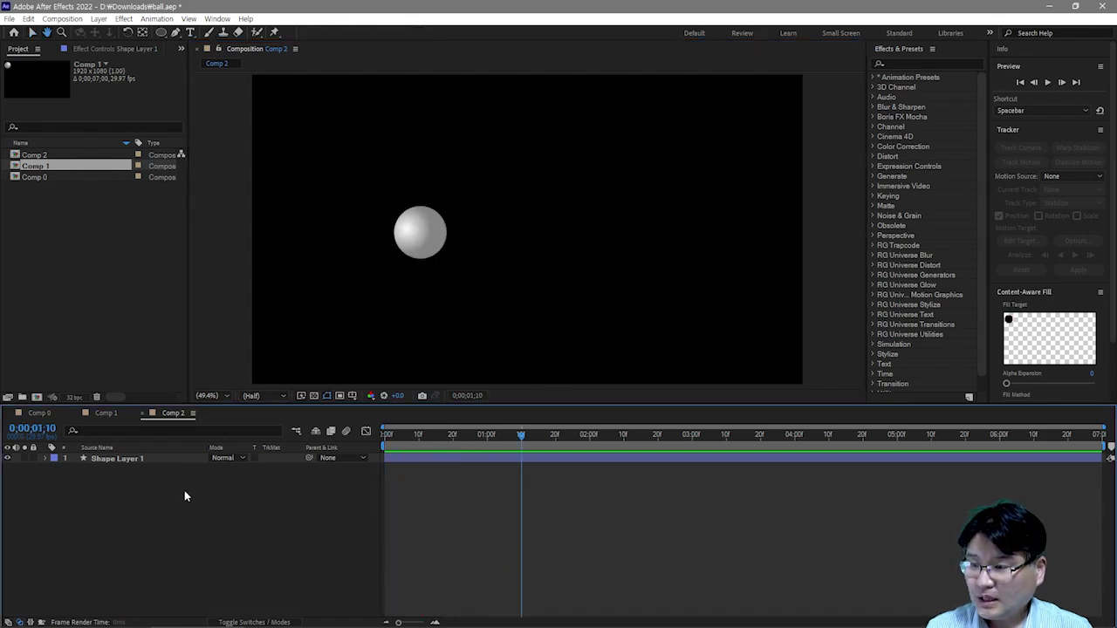
Step: Reveal the keyframed properties of Shape Layer 1 and select all its Y Position keyframes
left_click(124, 459)
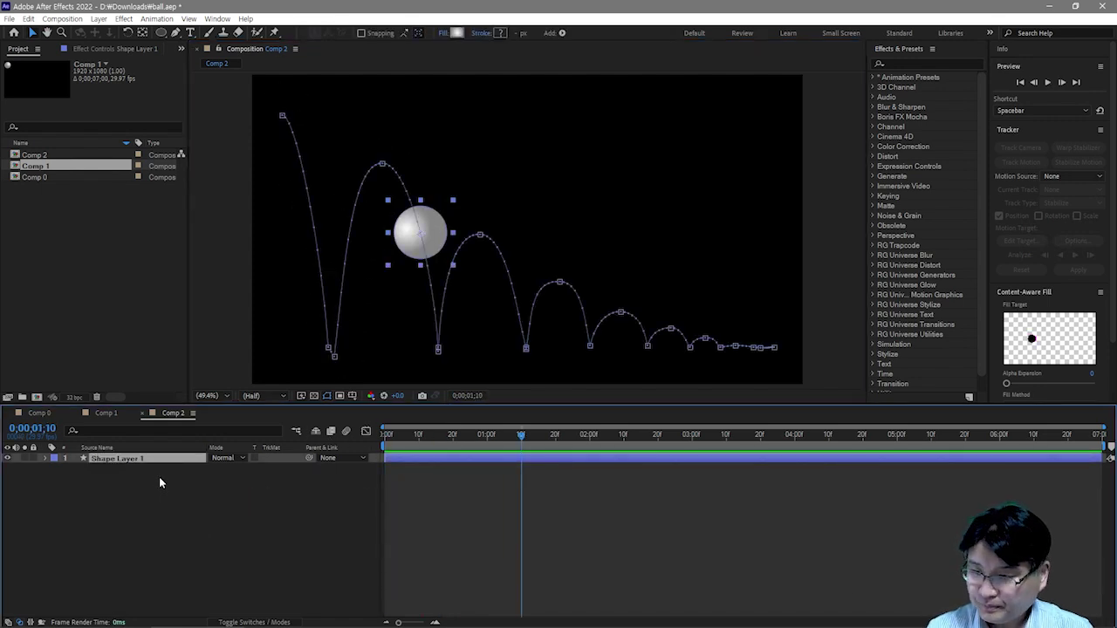
key("u")
left_click(422, 488)
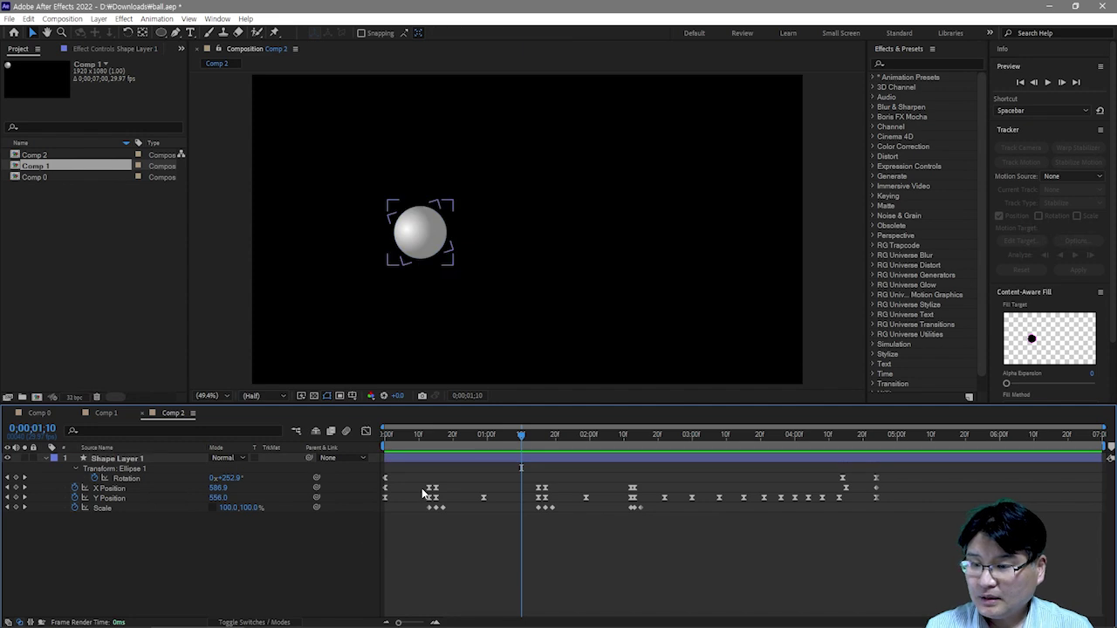
left_click(111, 498)
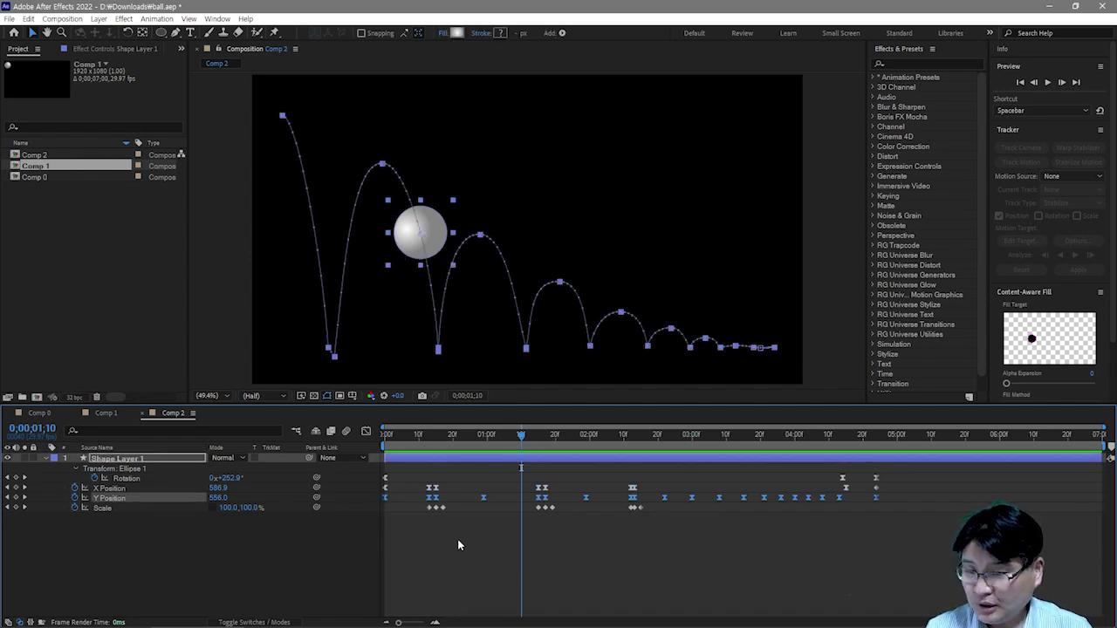
Step: Zoom the timeline in around the first impact and compare the ball at frames 13 and 15
left_click(429, 439)
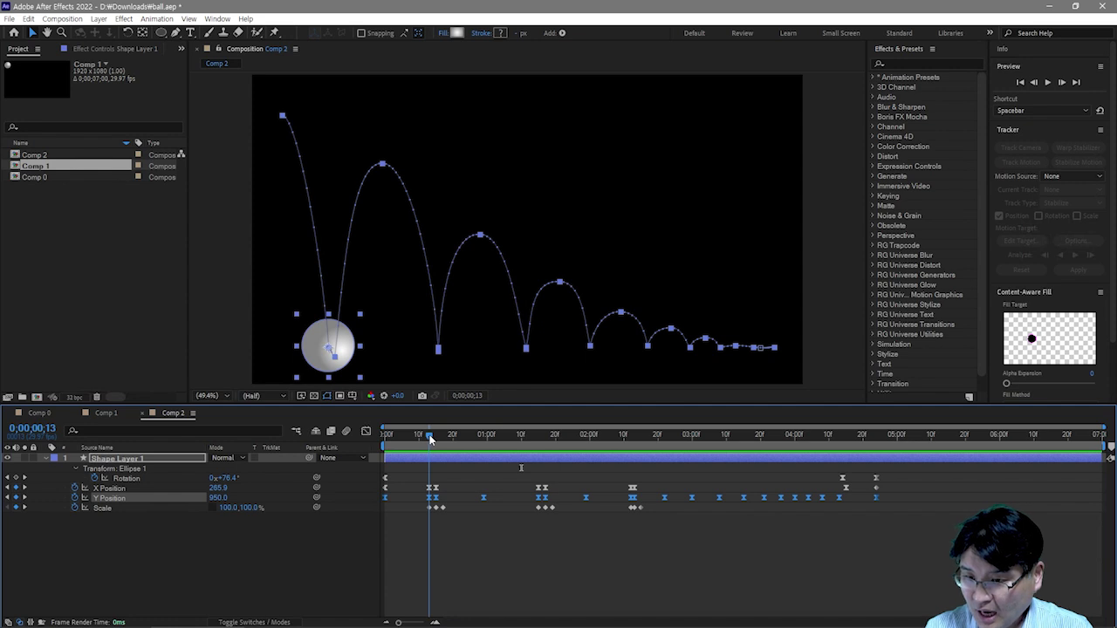
left_click_drag(429, 439, 436, 439)
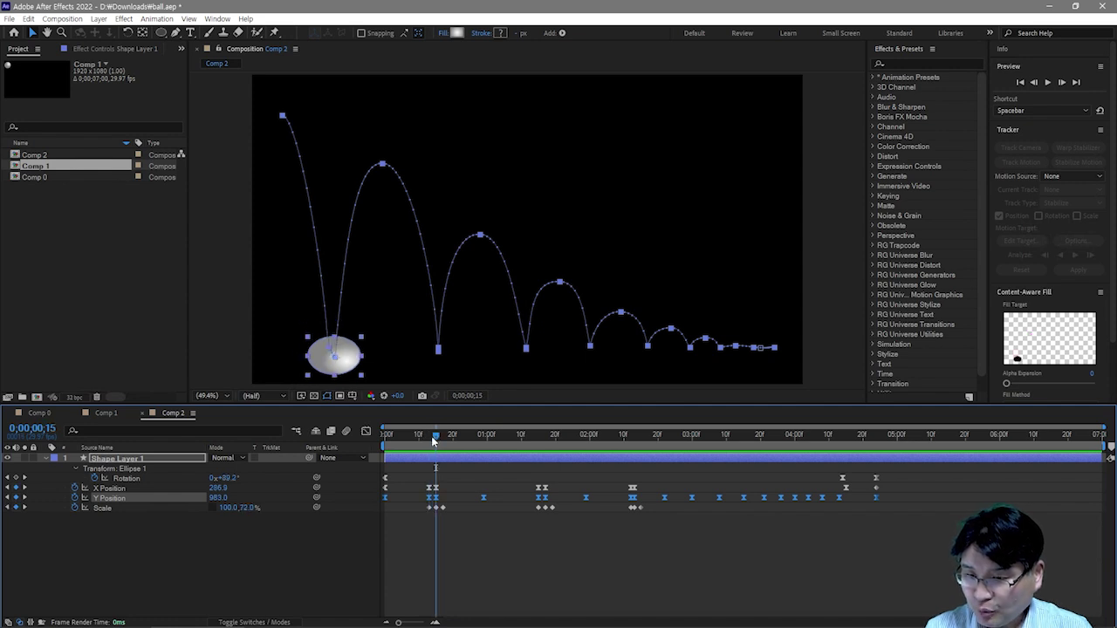
scroll(435, 442, "up", 4)
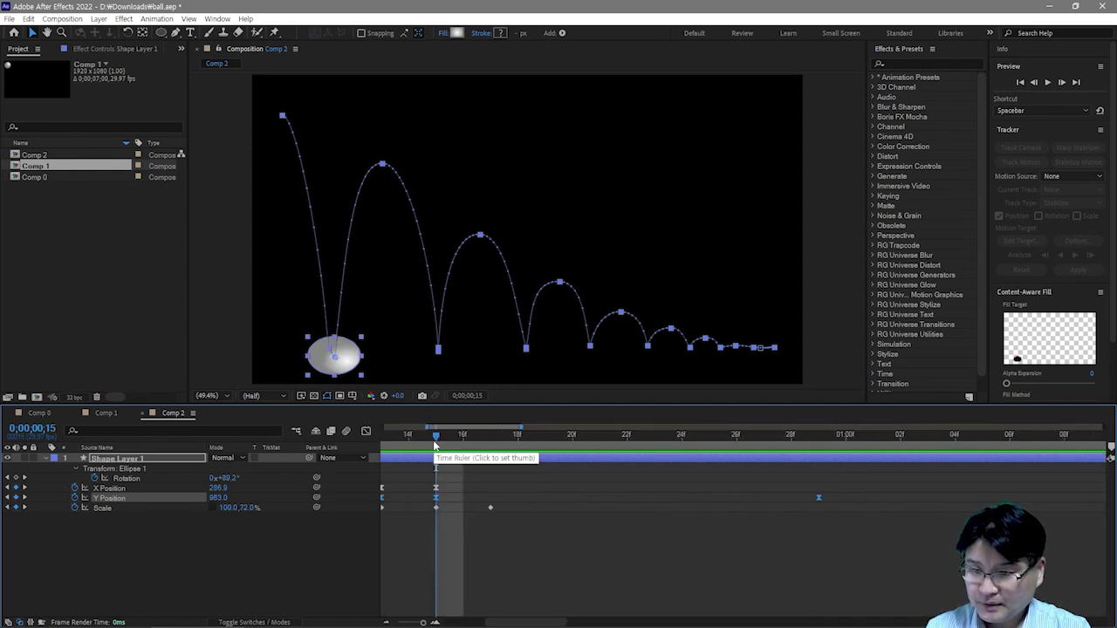
scroll(434, 433, "left", 1)
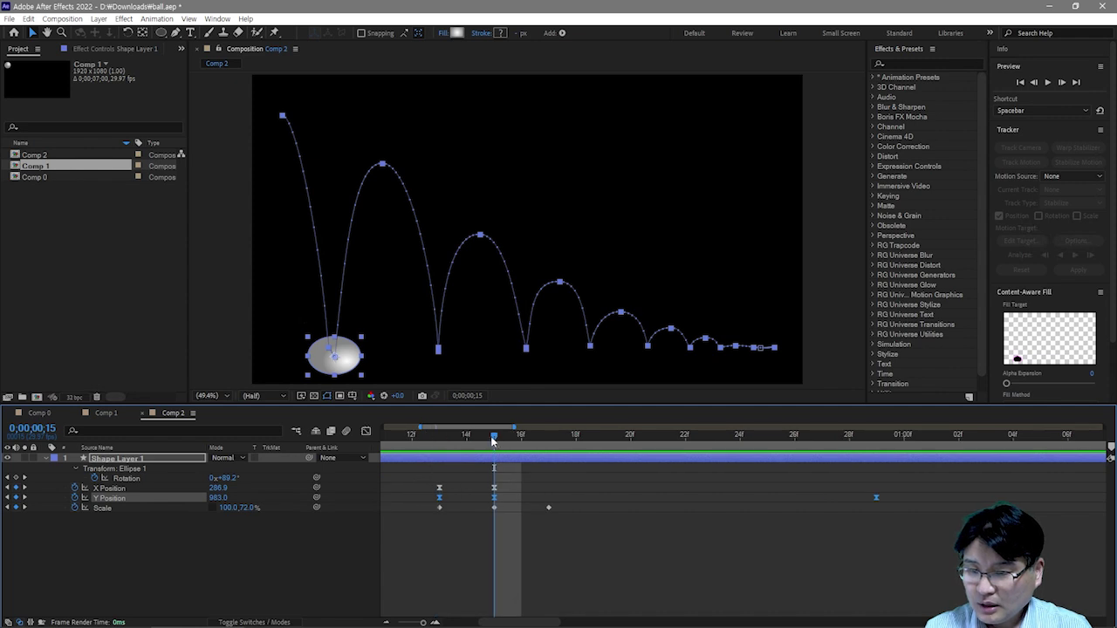
key("Page_Up")
key("Page_Up")
key("Page_Up")
key("Page_Down")
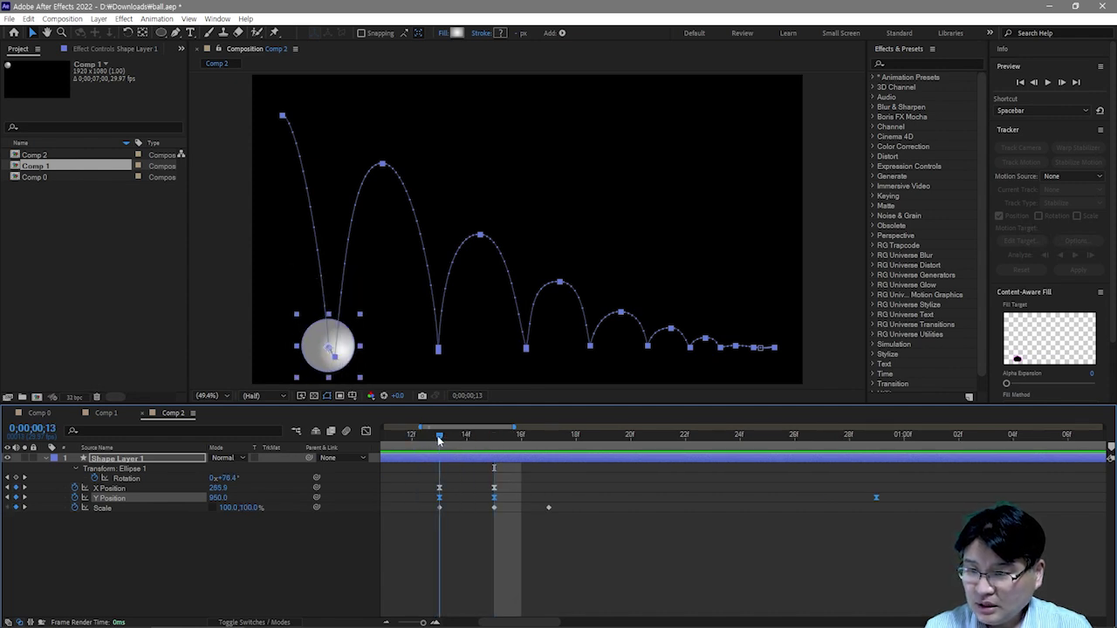
Step: Select the X and Y Position keyframes at frame 13 and scrub to frame 17 to examine the ball's squash and recovery
mouse_move(452, 443)
left_mouse_down()
mouse_move(489, 443)
mouse_move(441, 443)
mouse_move(501, 444)
mouse_move(441, 443)
mouse_move(445, 461)
left_mouse_up()
left_click(449, 490)
left_click(460, 467)
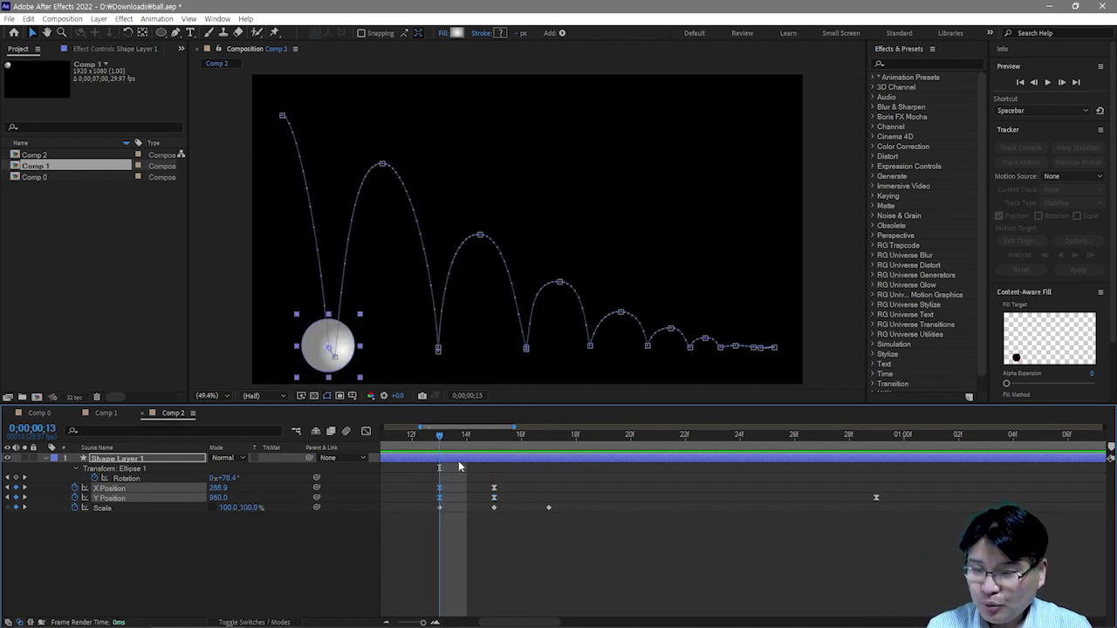
left_click_drag(467, 439, 494, 441)
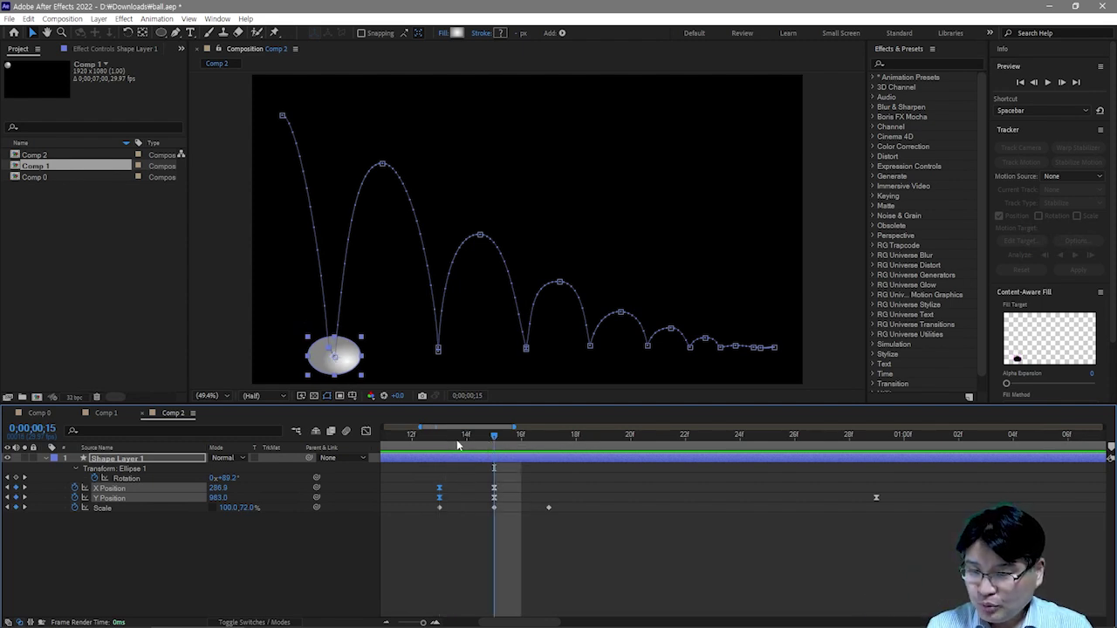
left_click(464, 438)
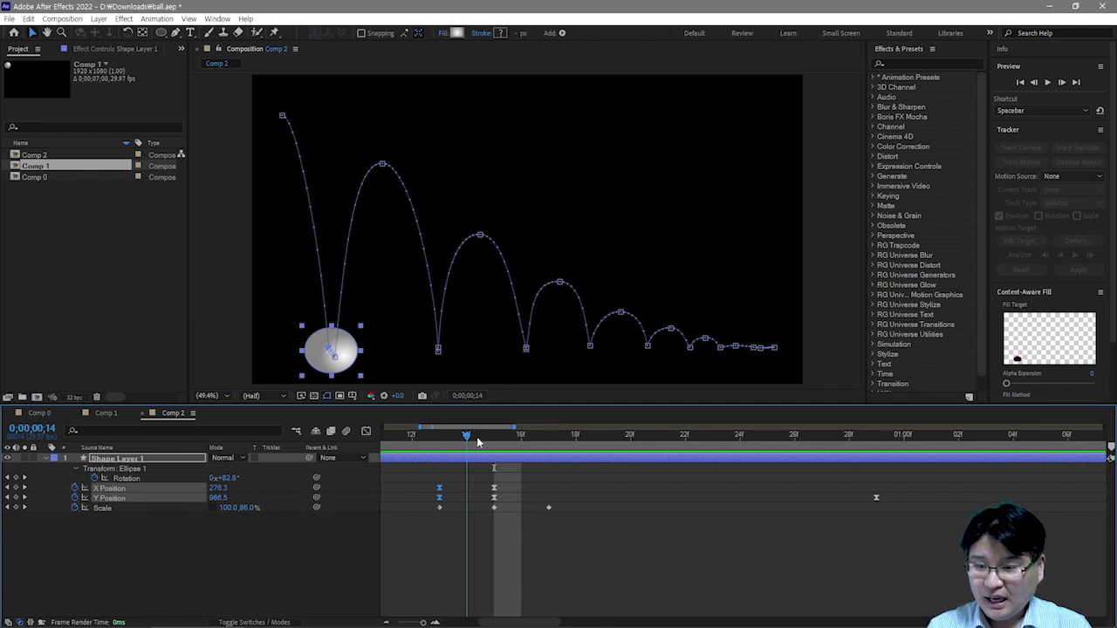
key("Page_Down")
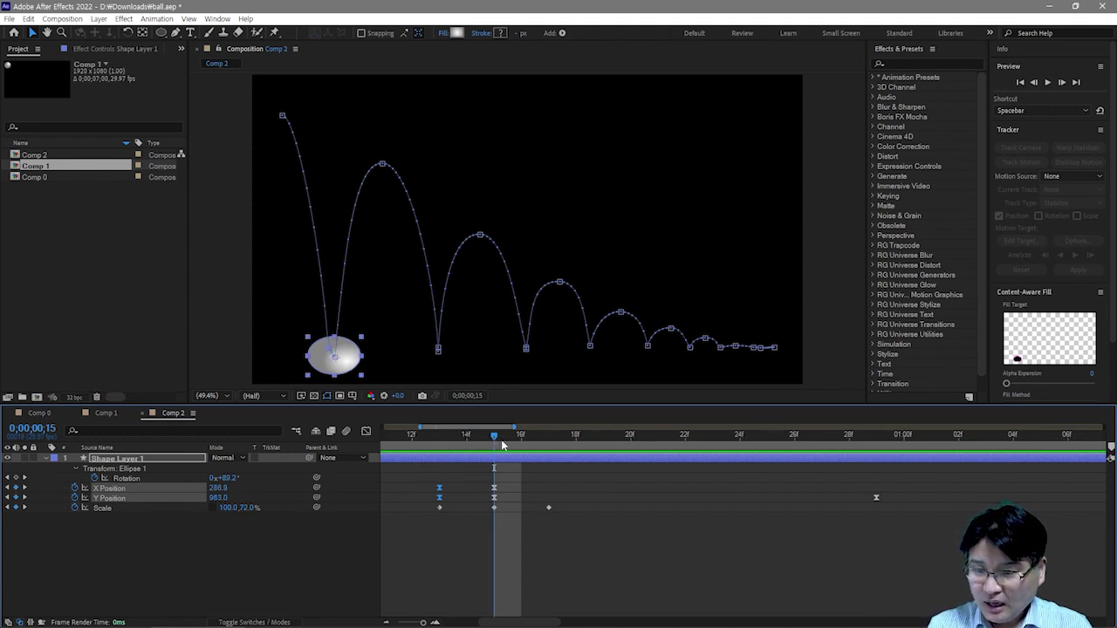
left_click_drag(503, 445, 539, 441)
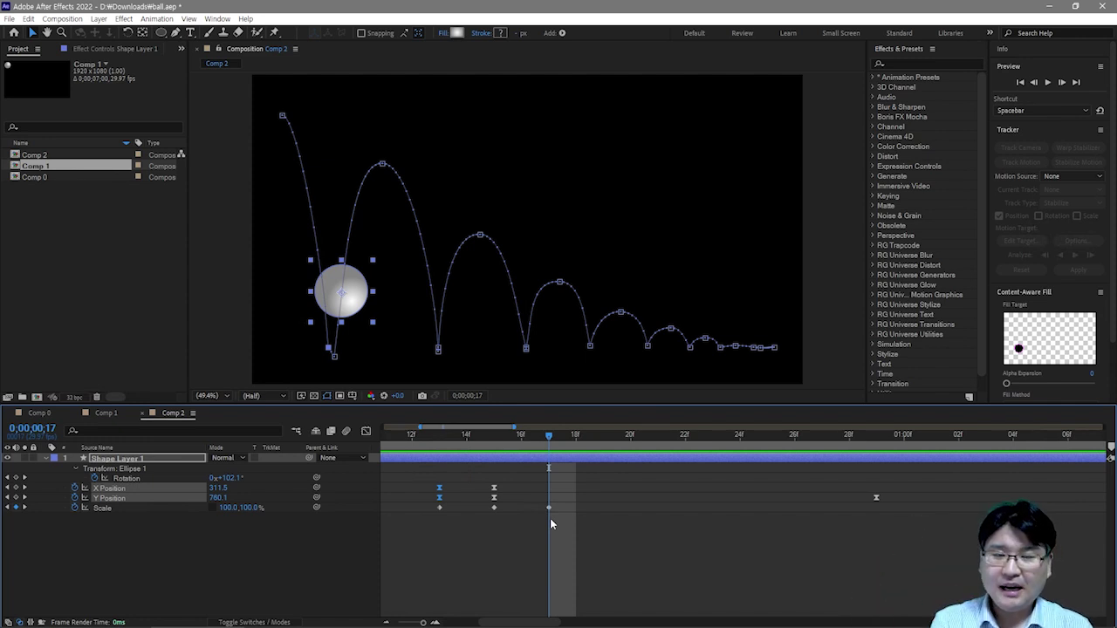
Step: Scrub through the first and second bounces to examine their position and scale keyframes, returning to frame 13
left_click(429, 439)
left_click_drag(429, 439, 873, 454)
key("minus")
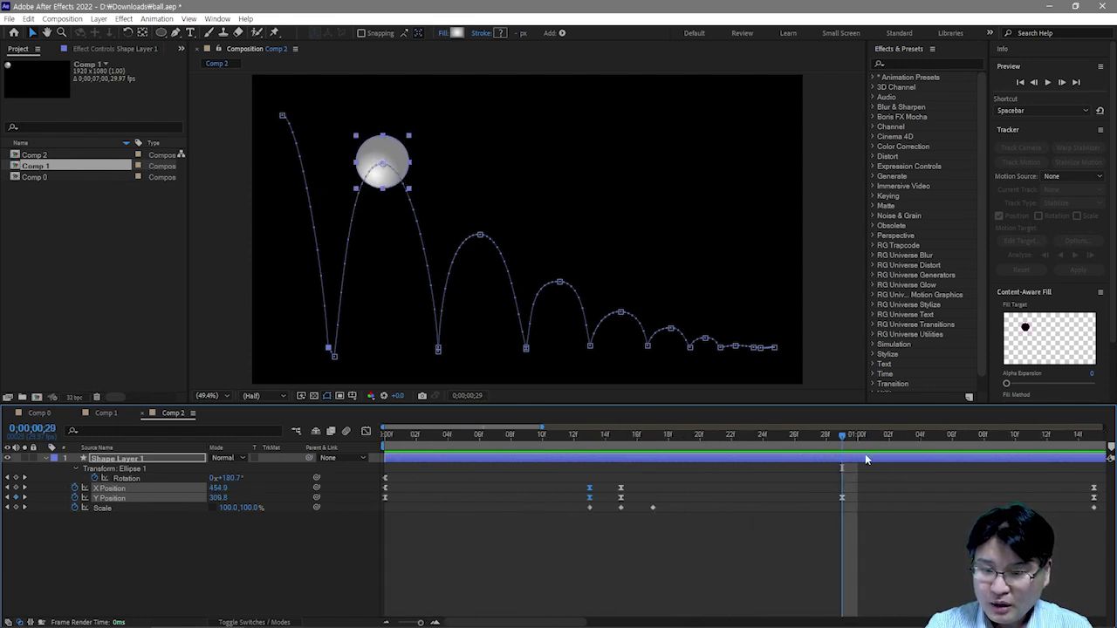
left_click_drag(725, 434, 960, 457)
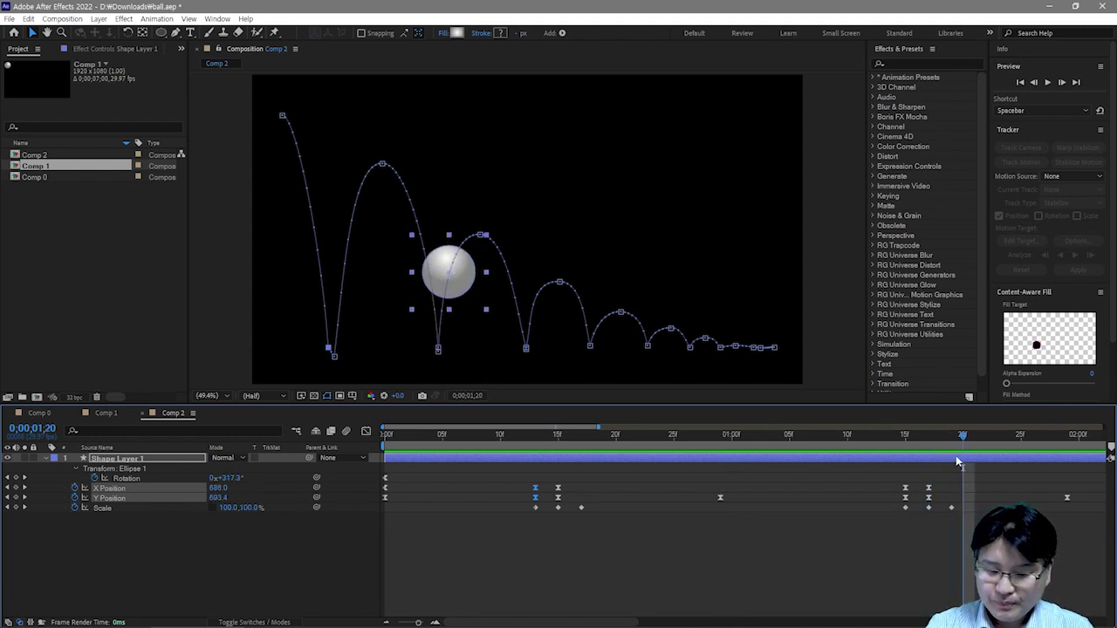
key("minus")
left_click_drag(904, 437, 576, 489)
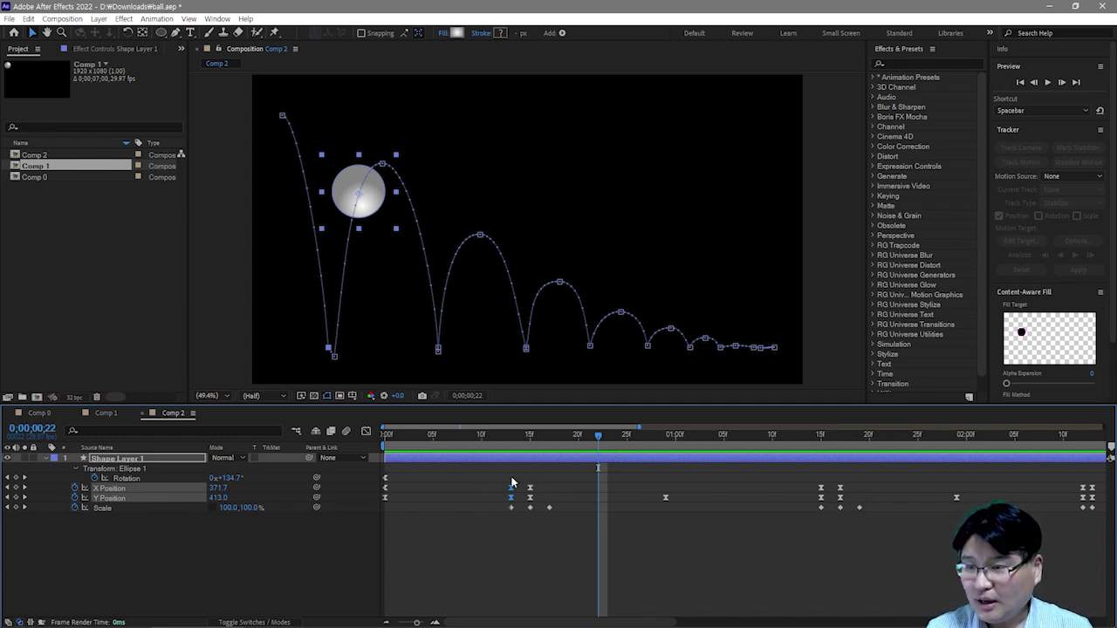
mouse_move(501, 436)
left_mouse_down()
mouse_move(542, 440)
mouse_move(507, 439)
left_mouse_up()
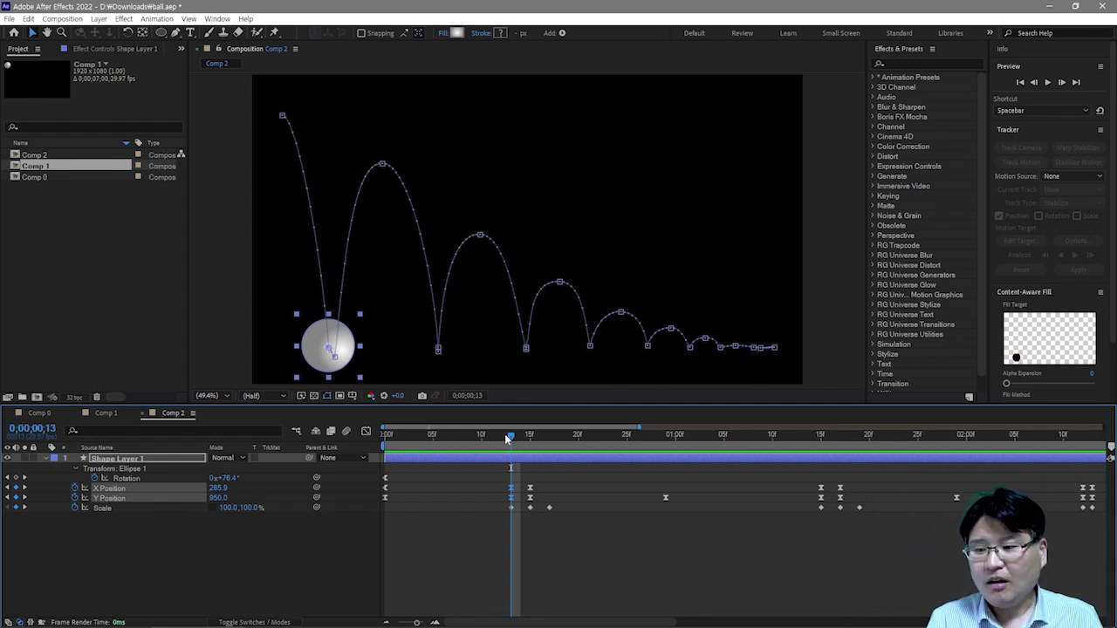
Step: Open Comp 1's timeline and select the layer's Scale, Rotation and Opacity properties
left_click(107, 416)
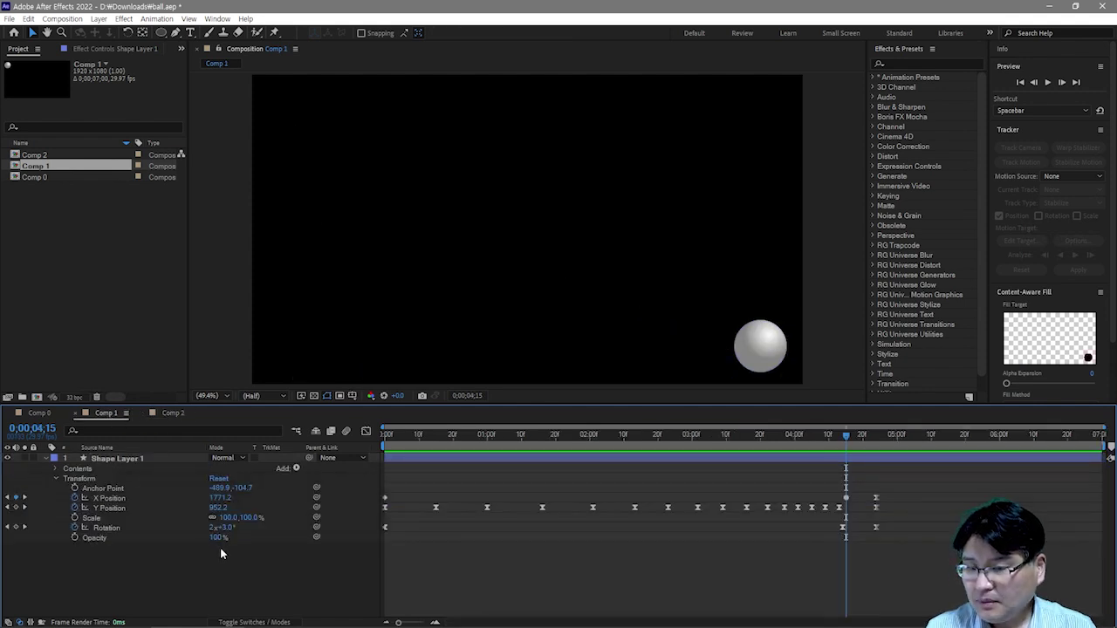
left_click(108, 528)
left_click_drag(950, 542, 384, 520)
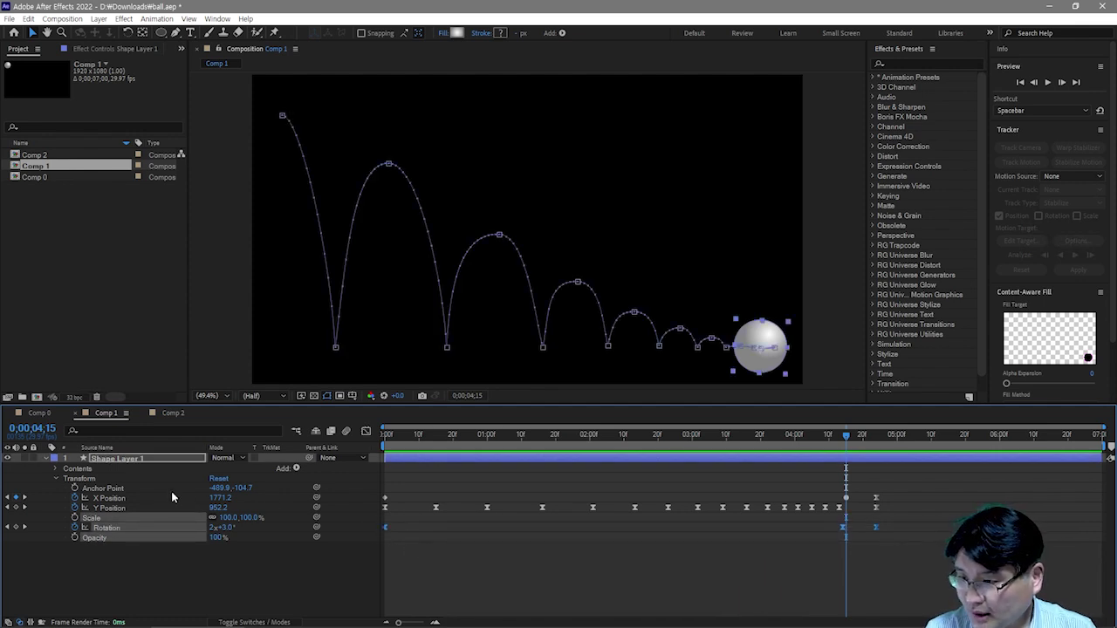
Step: Expand Shape Layer 1's Contents and Ellipse 1 groups, and select the layer's own Transform group
left_click(56, 470)
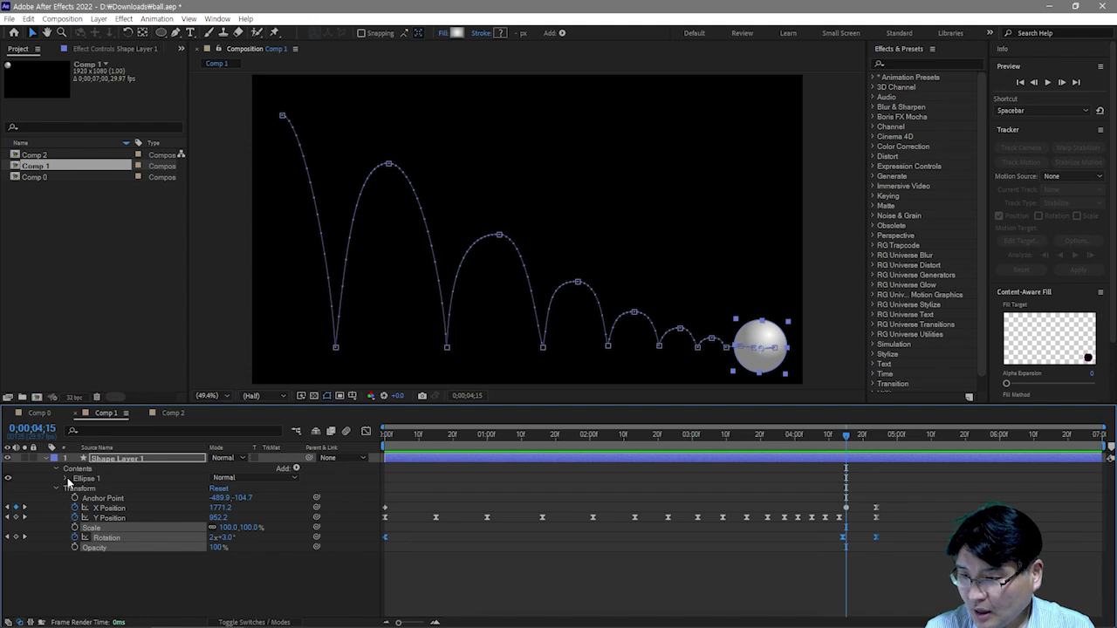
left_click(67, 479)
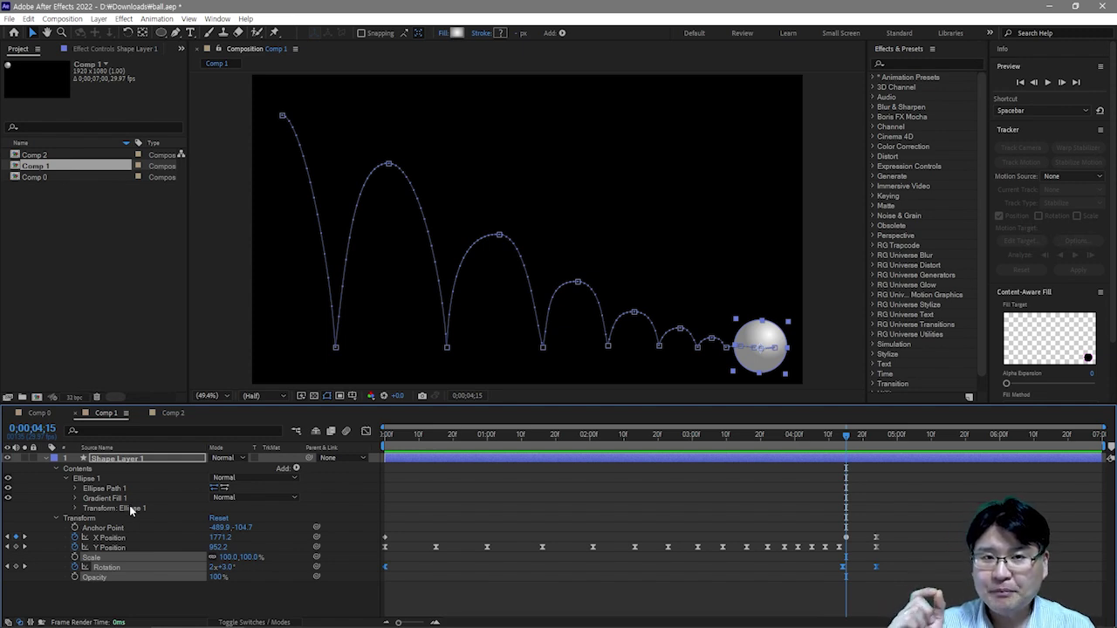
left_click(77, 520)
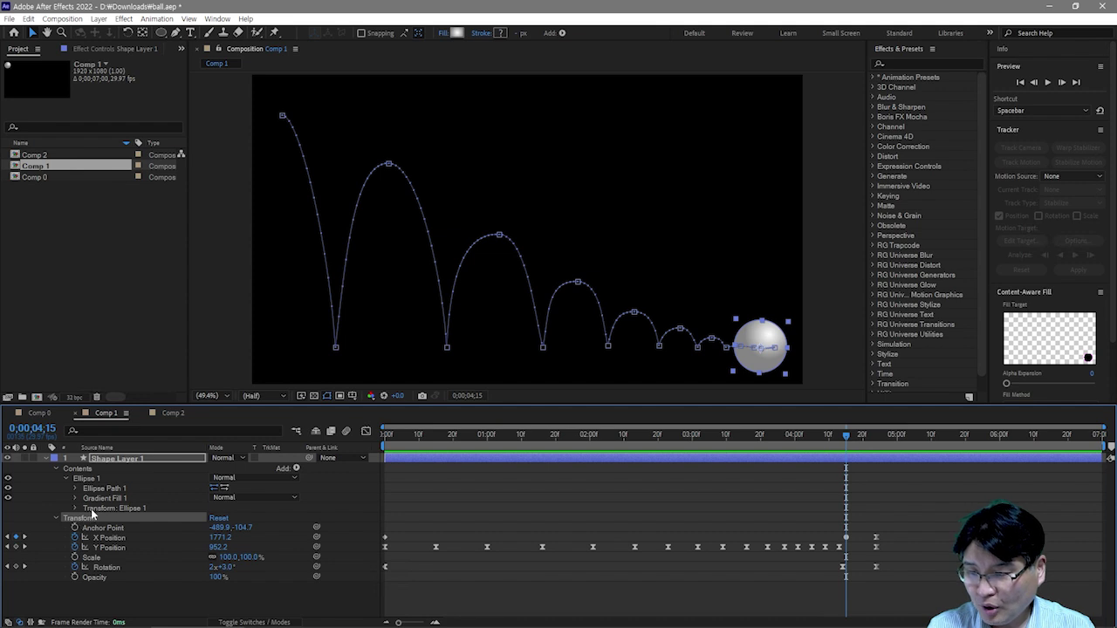
Step: Expand the Transform: Ellipse 1 group and select its Rotation property
left_click(95, 508)
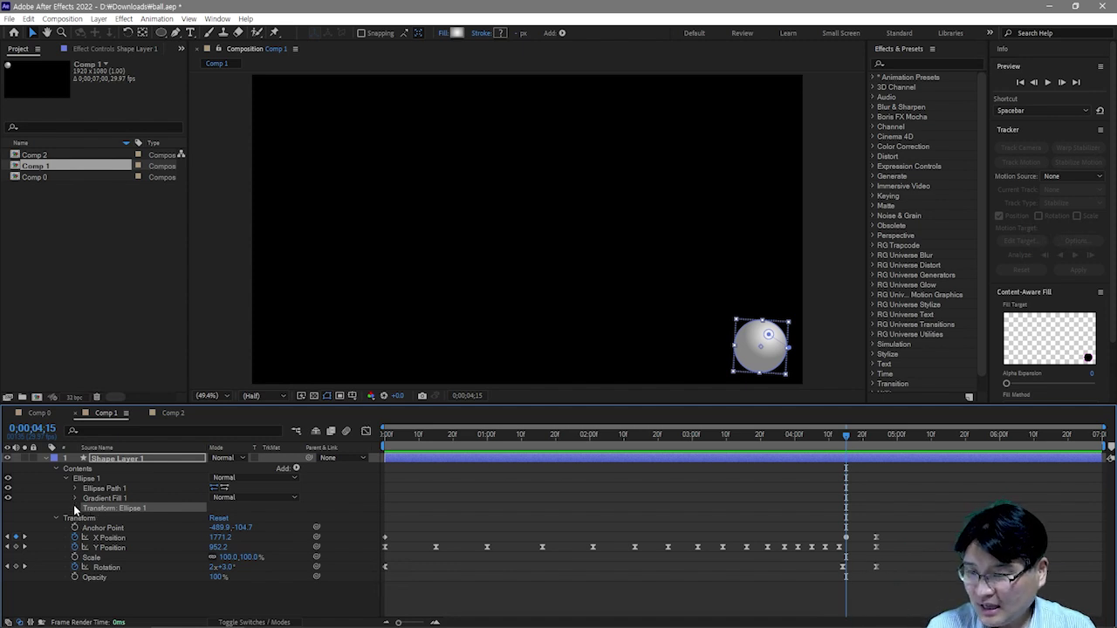
left_click(75, 508)
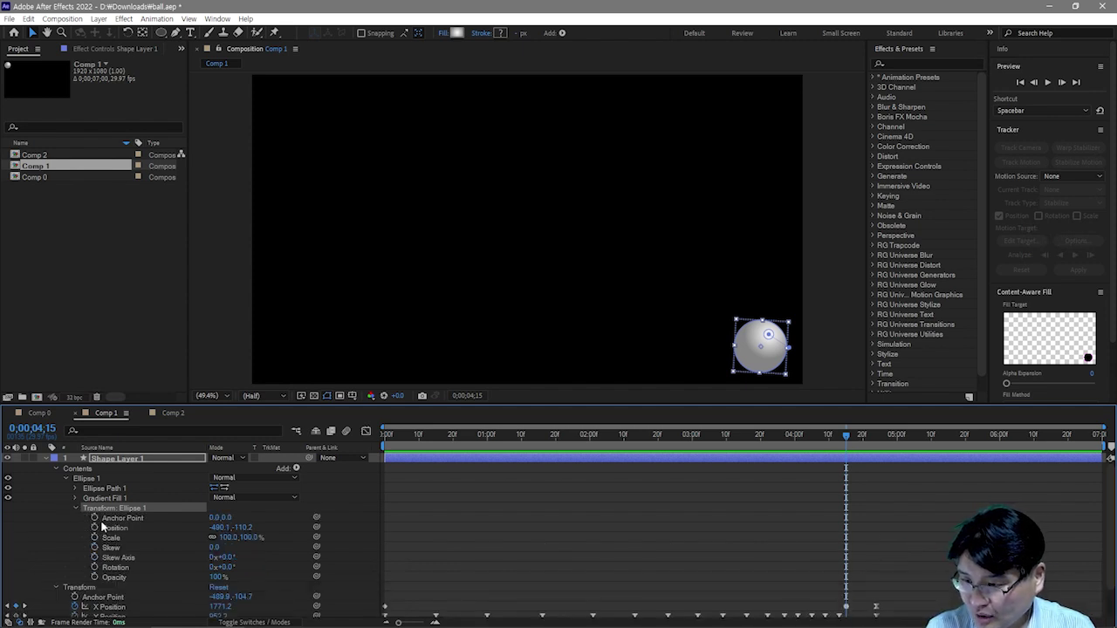
left_click(121, 569)
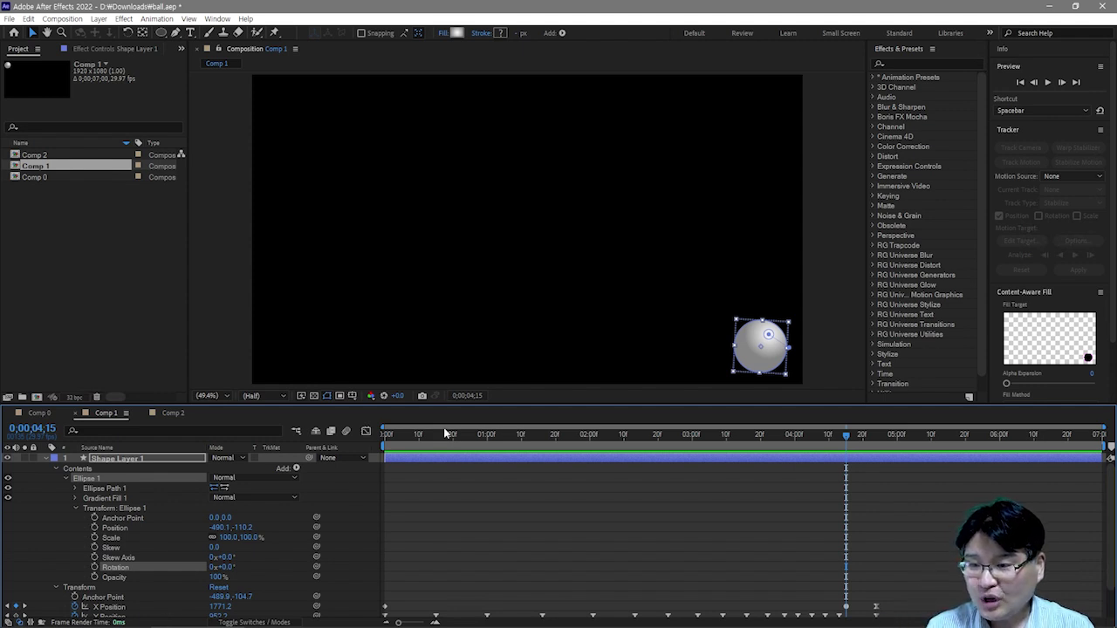
Step: Examine the layer's Rotation keyframes from the first frame and scrub to the 1-second mark to see how the ball turns
scroll(441, 515, "down", 2)
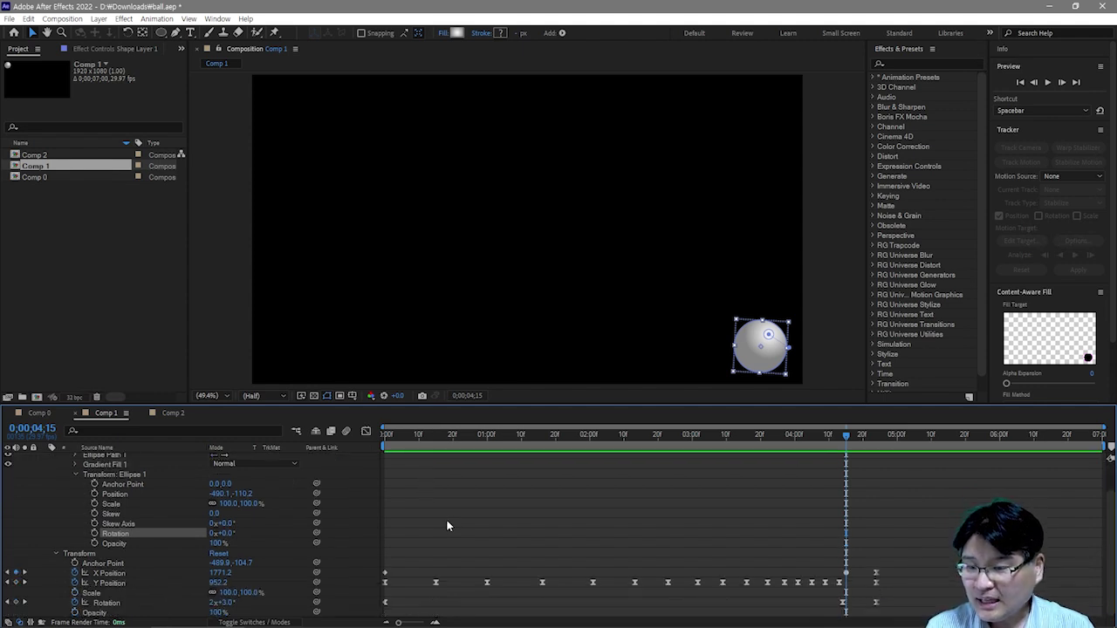
left_click(386, 604)
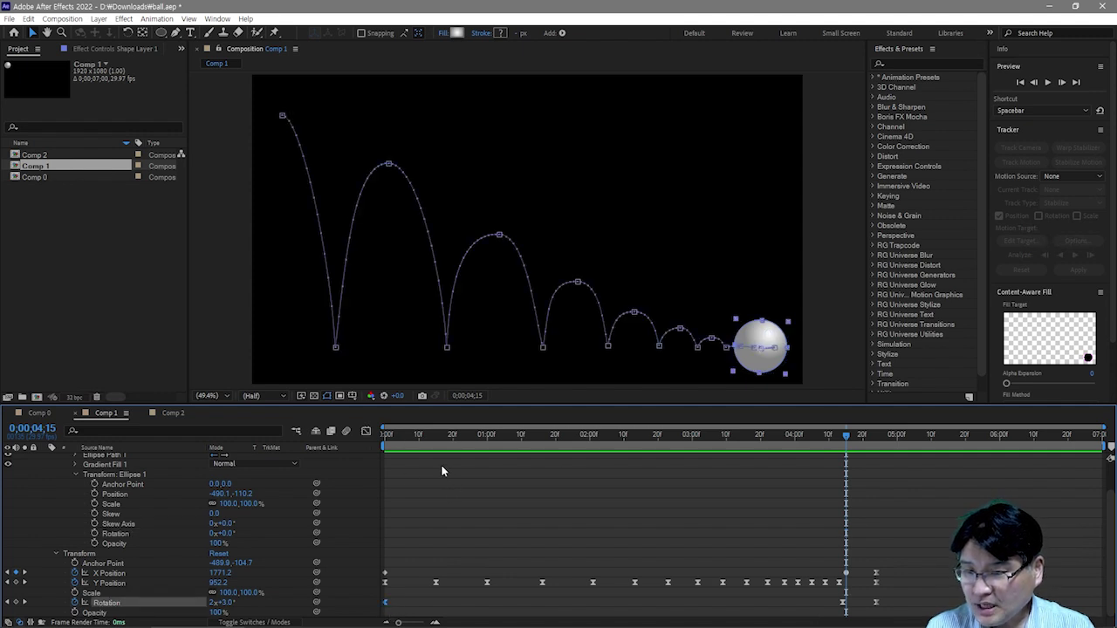
key("Home")
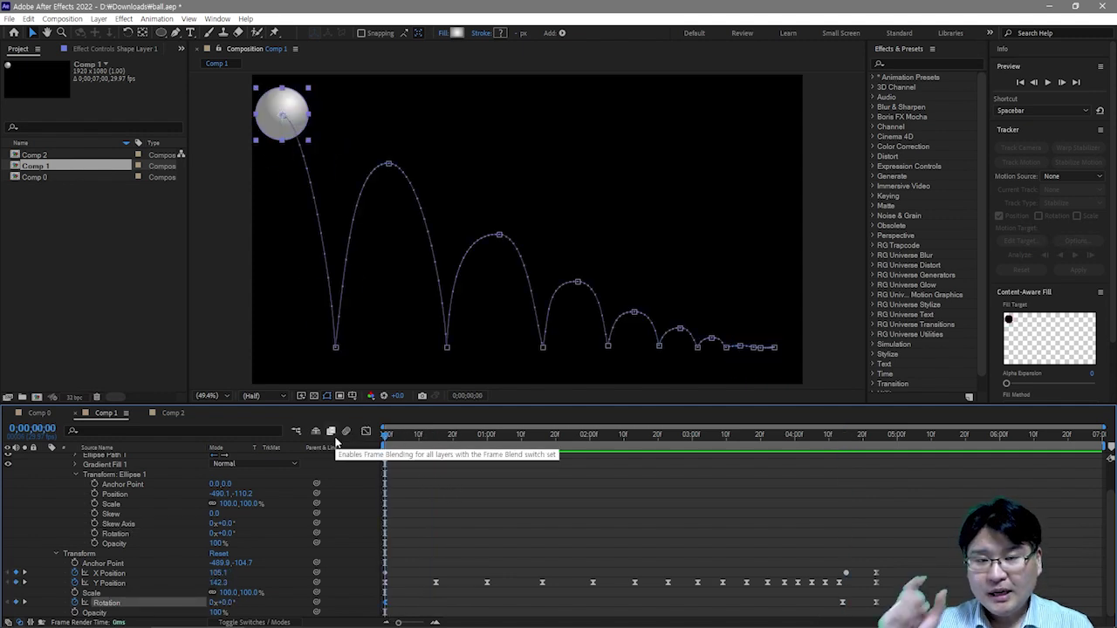
mouse_move(908, 615)
left_click_drag(893, 597, 377, 602)
left_click(513, 531)
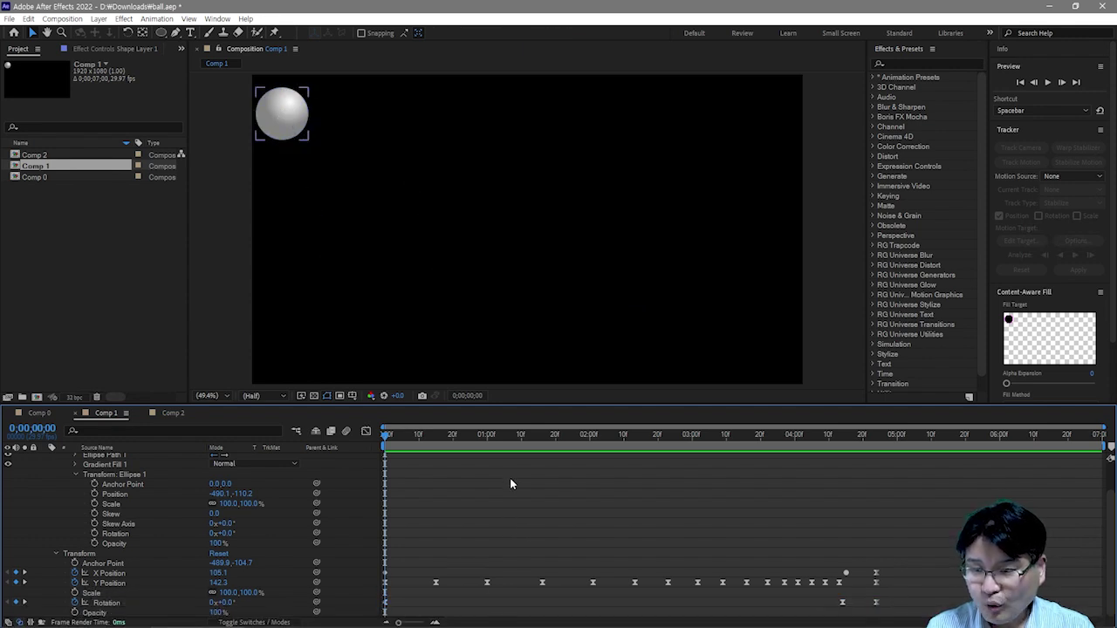
left_click(502, 435)
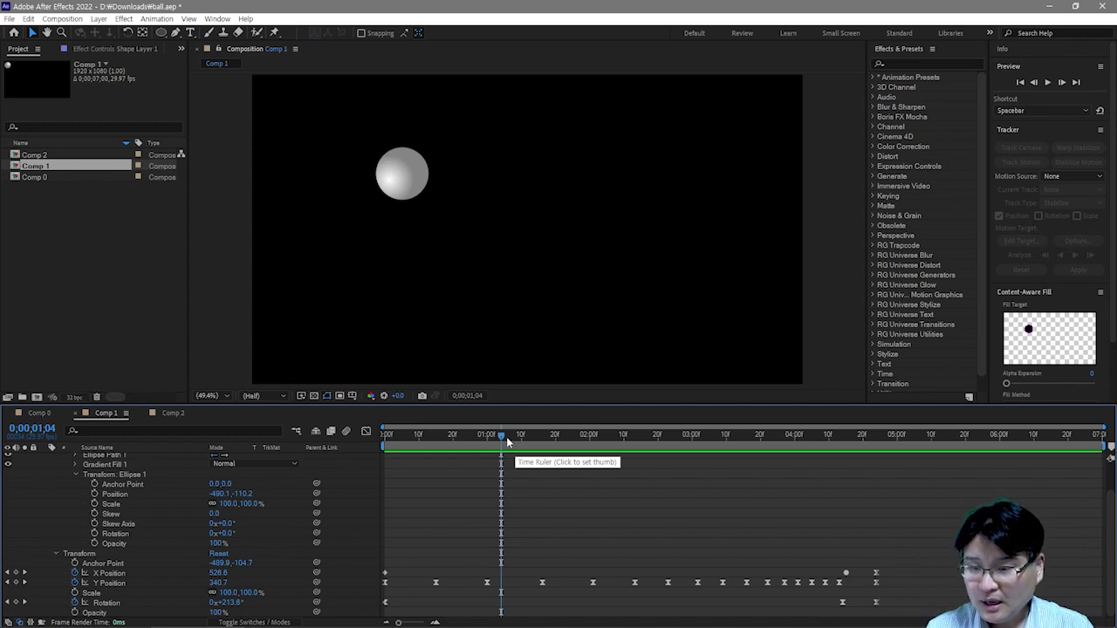
mouse_move(502, 437)
left_mouse_down()
mouse_move(451, 438)
mouse_move(489, 437)
left_mouse_up()
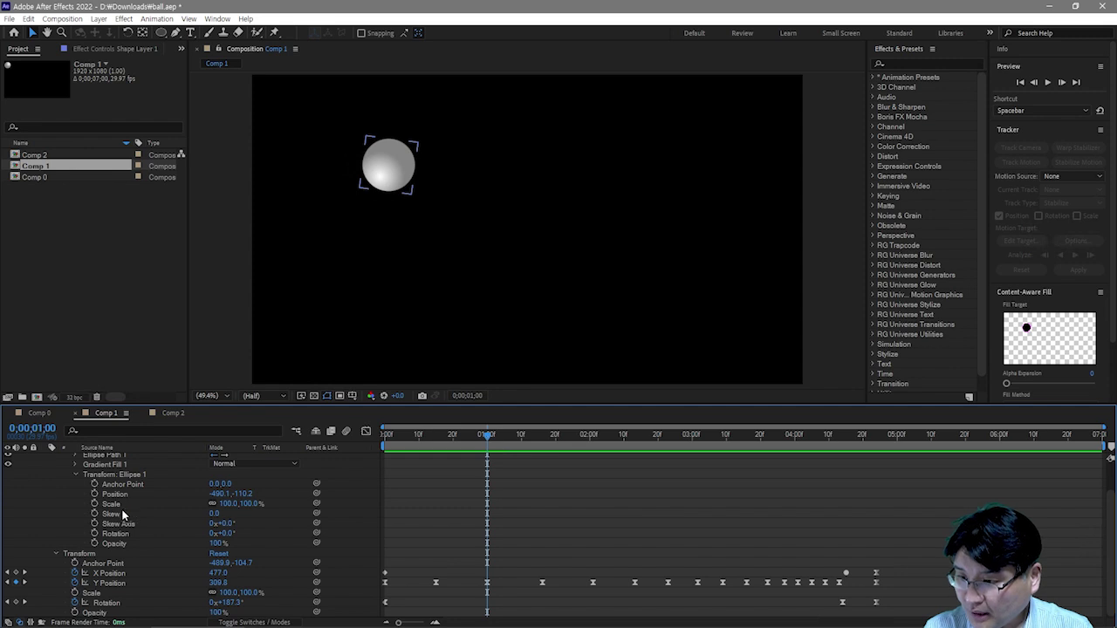
left_click(119, 533)
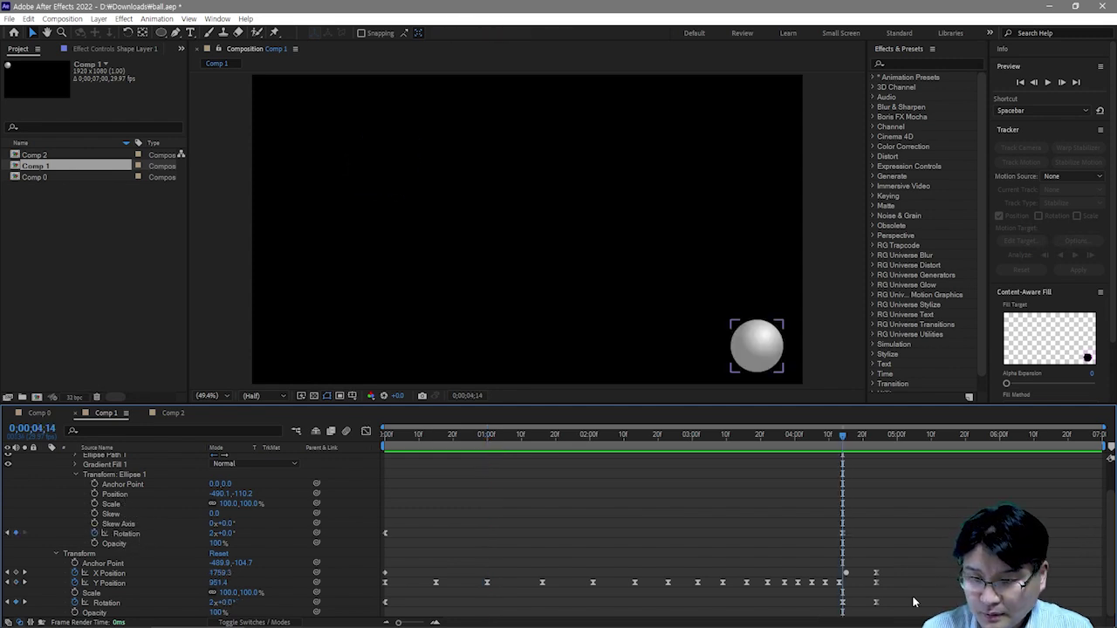
left_click_drag(915, 597, 392, 614)
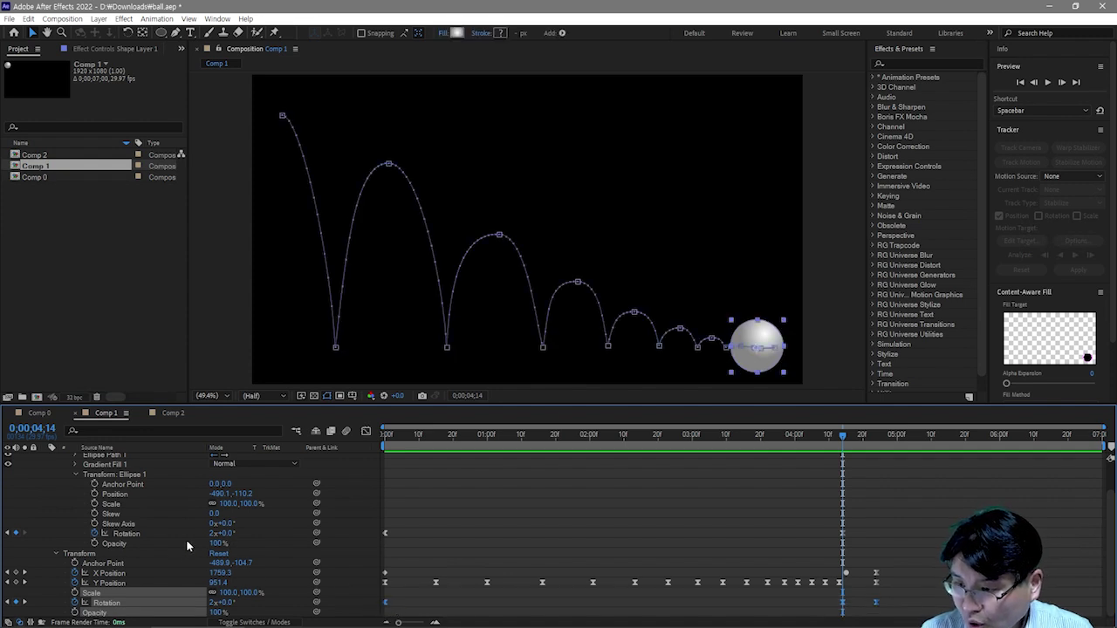
left_click(153, 535)
left_click_drag(878, 518, 381, 548)
key("Delete")
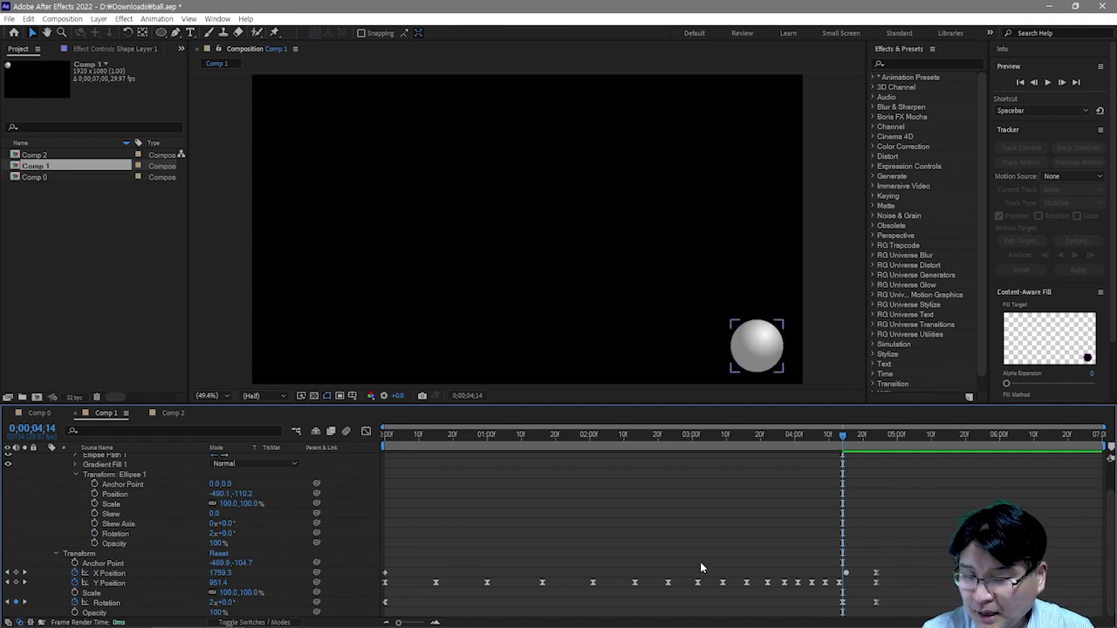
Step: Copy the layer's Rotation keyframe at frame 0 to Ellipse 1's Rotation property at the same time
left_click_drag(432, 436, 385, 436)
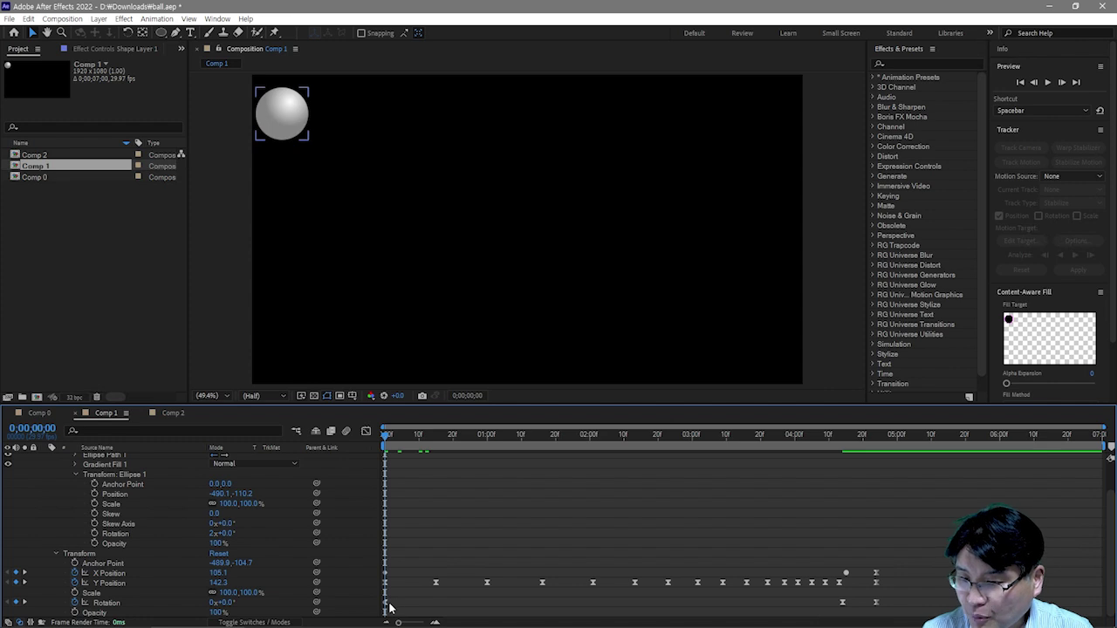
left_click(385, 604)
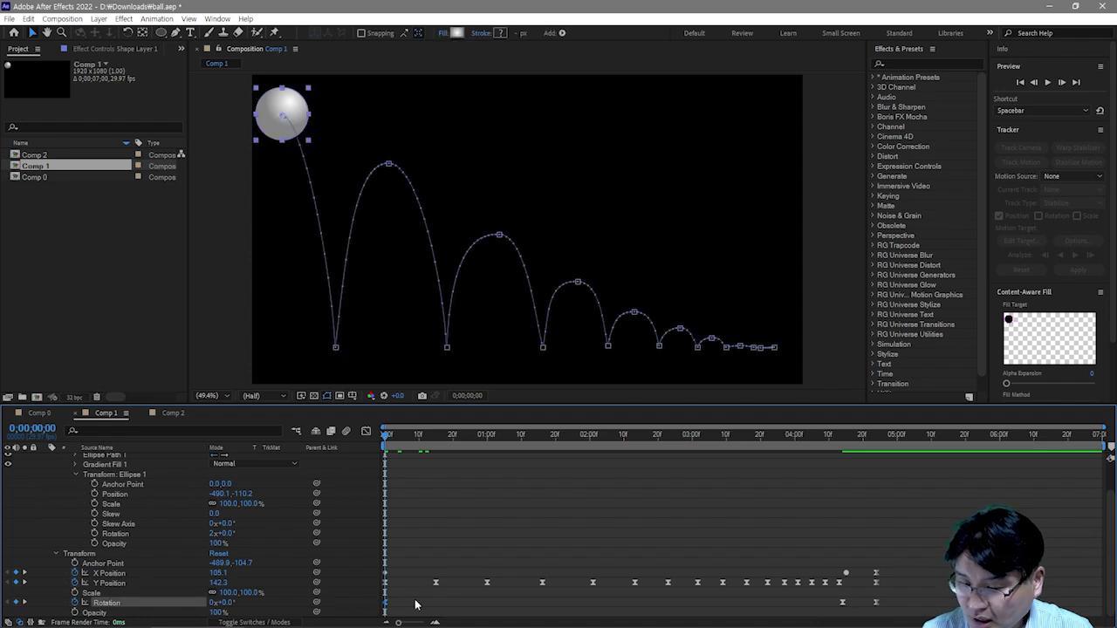
left_click(145, 533)
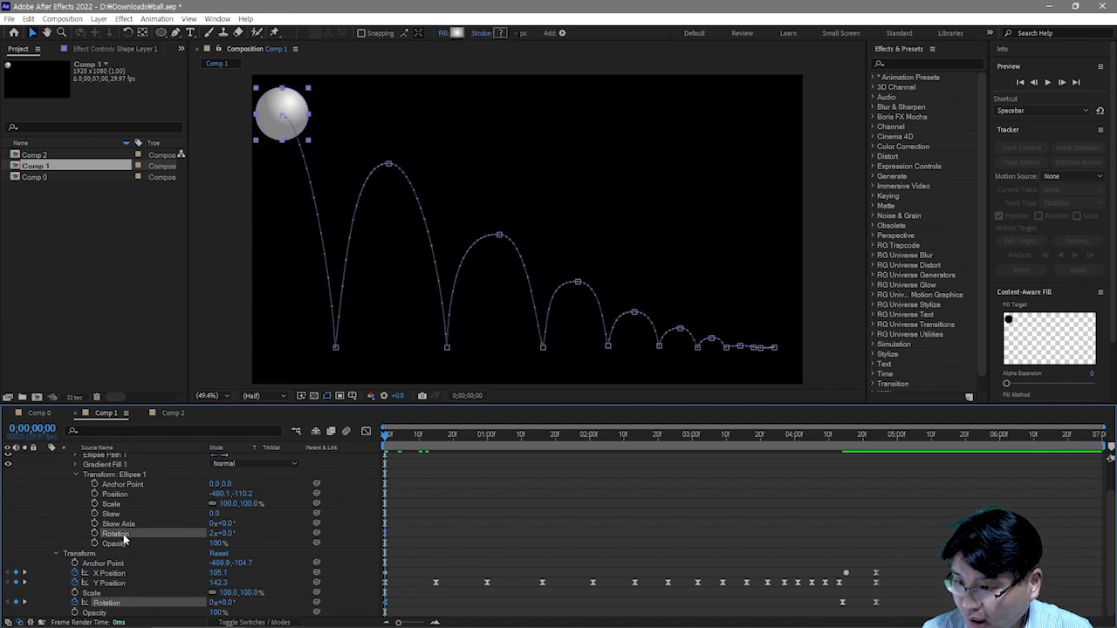
key("ctrl+v")
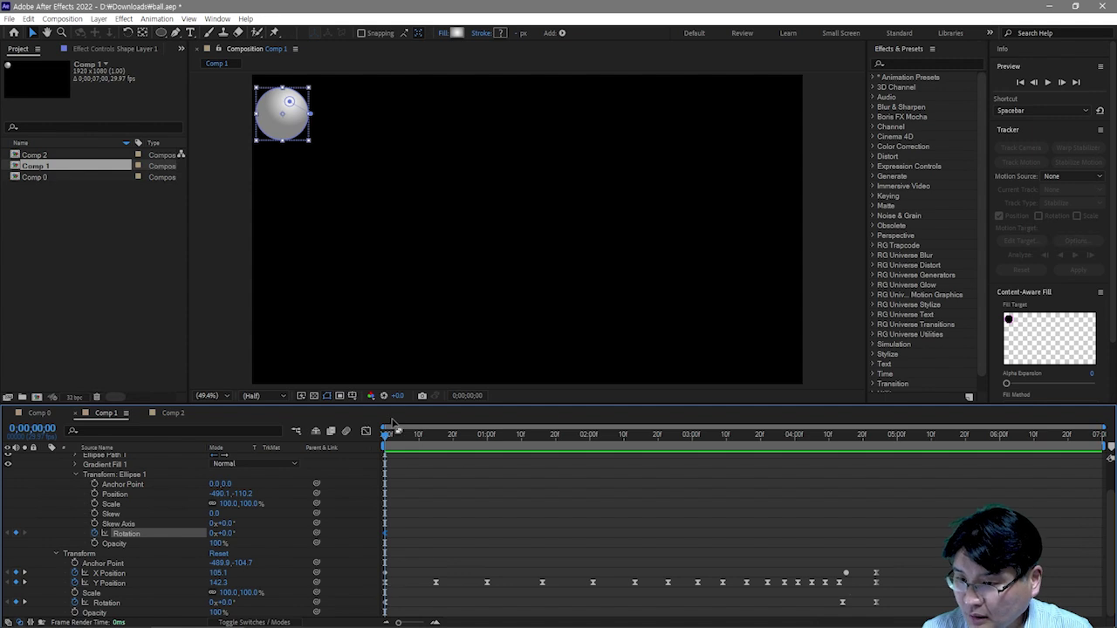
Step: Copy the layer's Rotation keyframes at 0;00;04;14 and 0;00;04;24 to Ellipse 1's Rotation at the same times, and select all the copied keyframes
left_click_drag(389, 435, 842, 435)
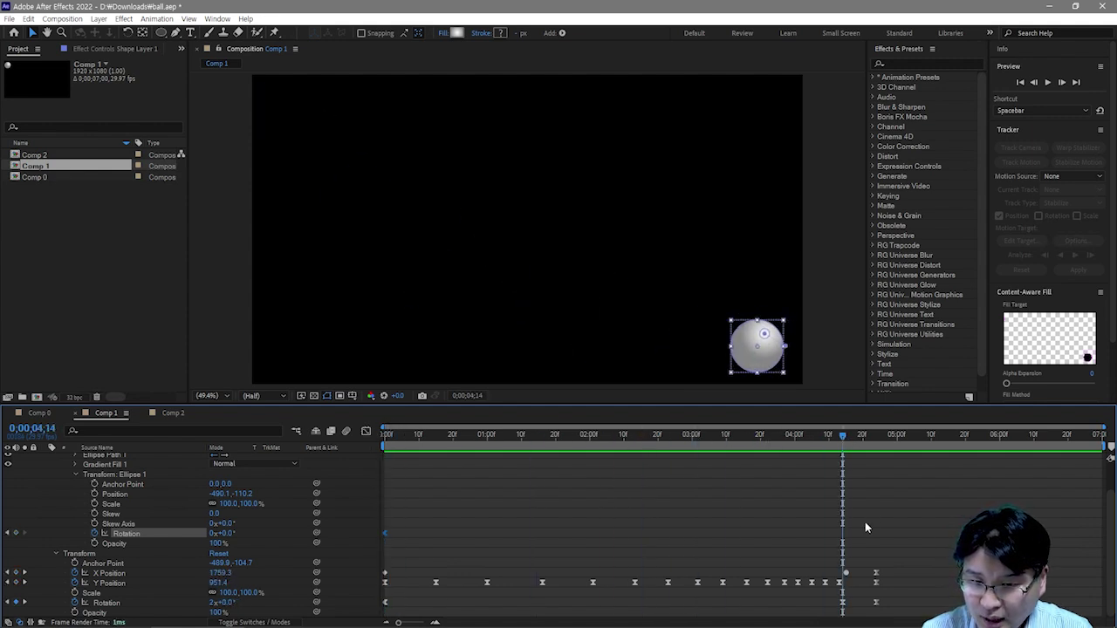
left_click(843, 602)
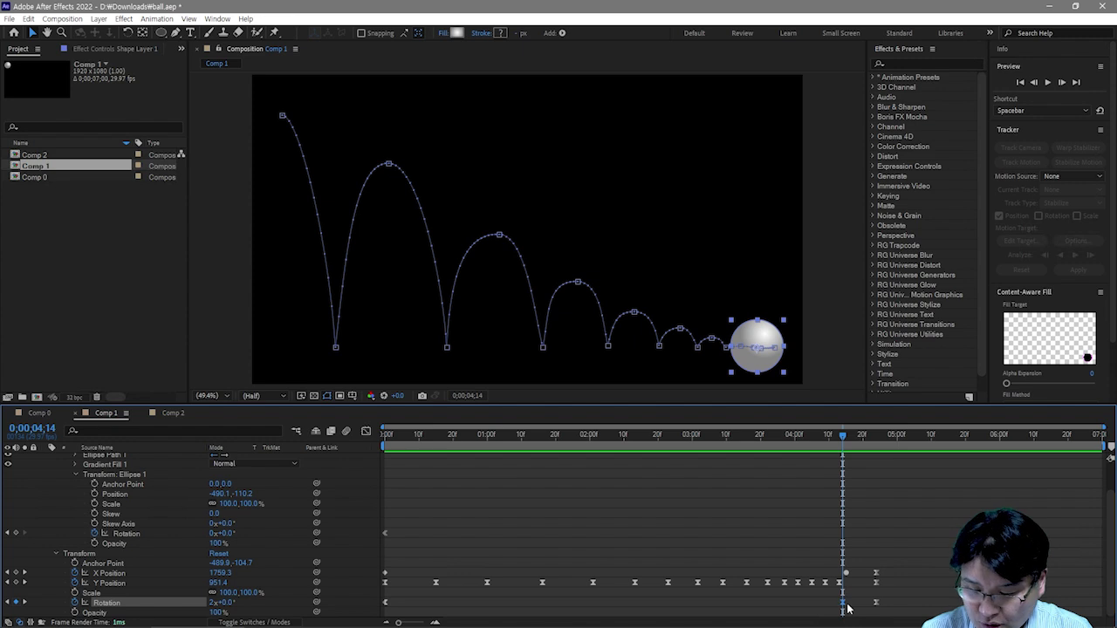
left_click(120, 534)
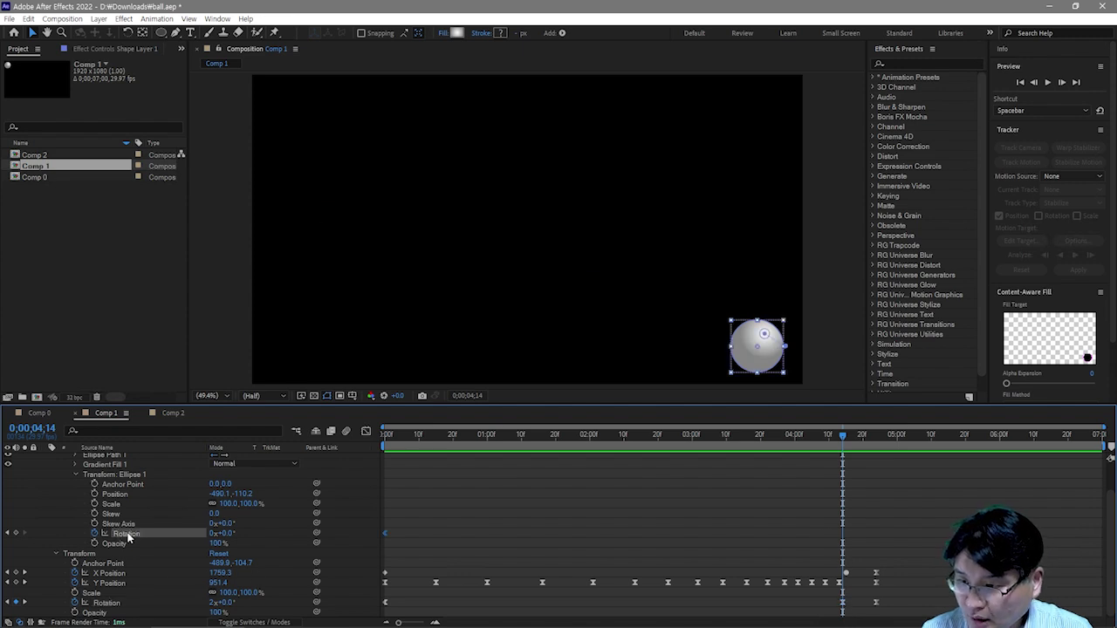
left_click(875, 602)
left_click_drag(863, 448, 876, 444)
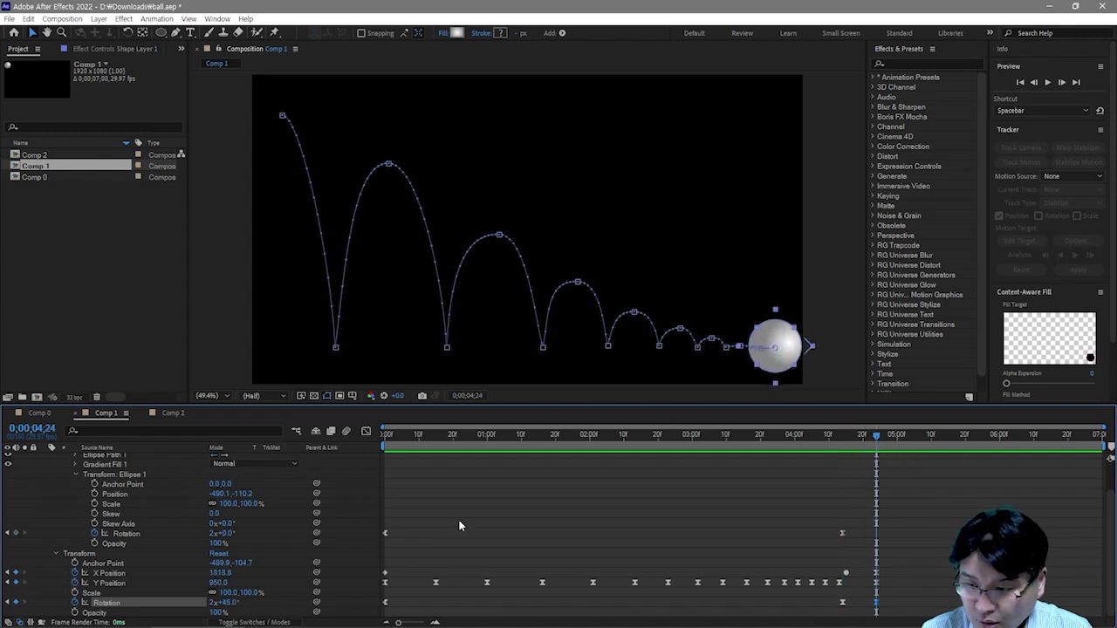
left_click(127, 533)
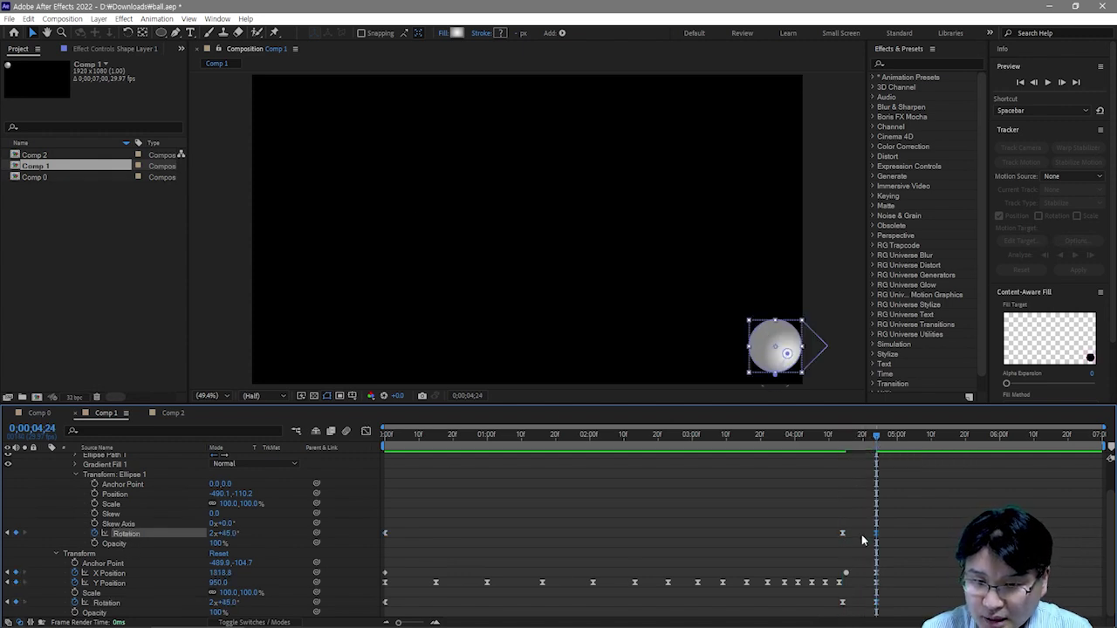
left_click_drag(932, 523, 379, 553)
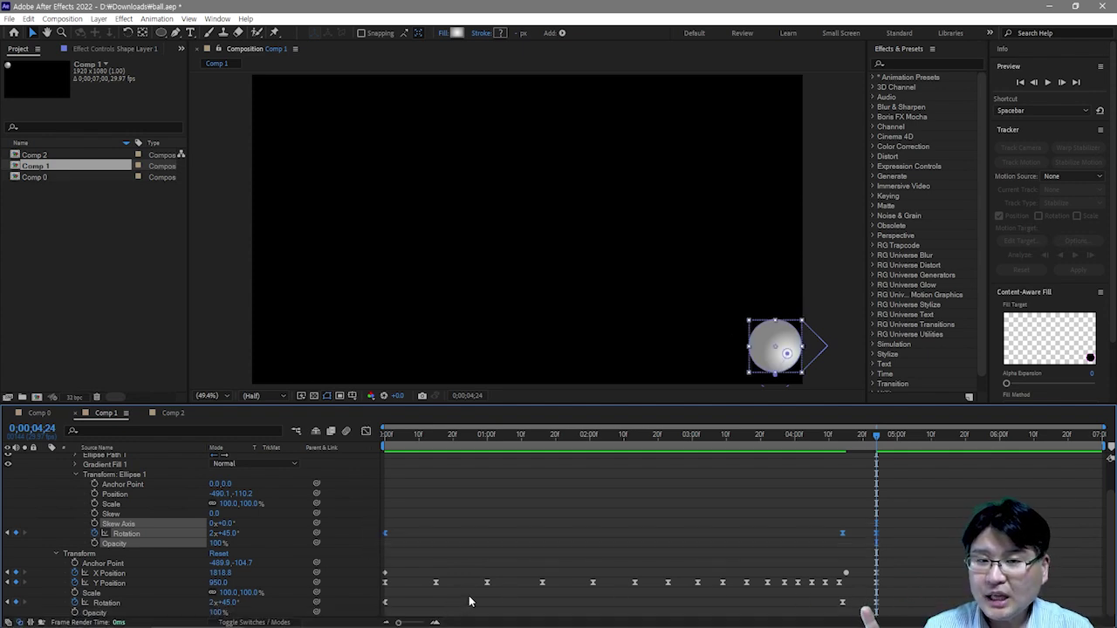
Step: Remove all keyframes from the layer's own Rotation property and scrub to 0;00;04;20 to check the ball's rotation
left_click(96, 612)
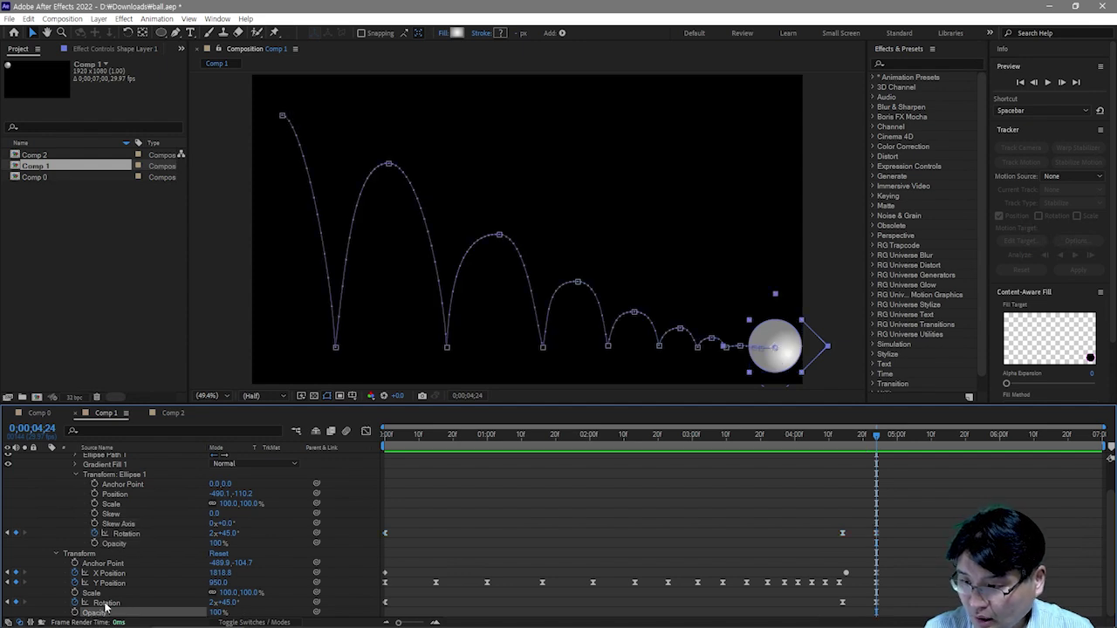
left_click(108, 603)
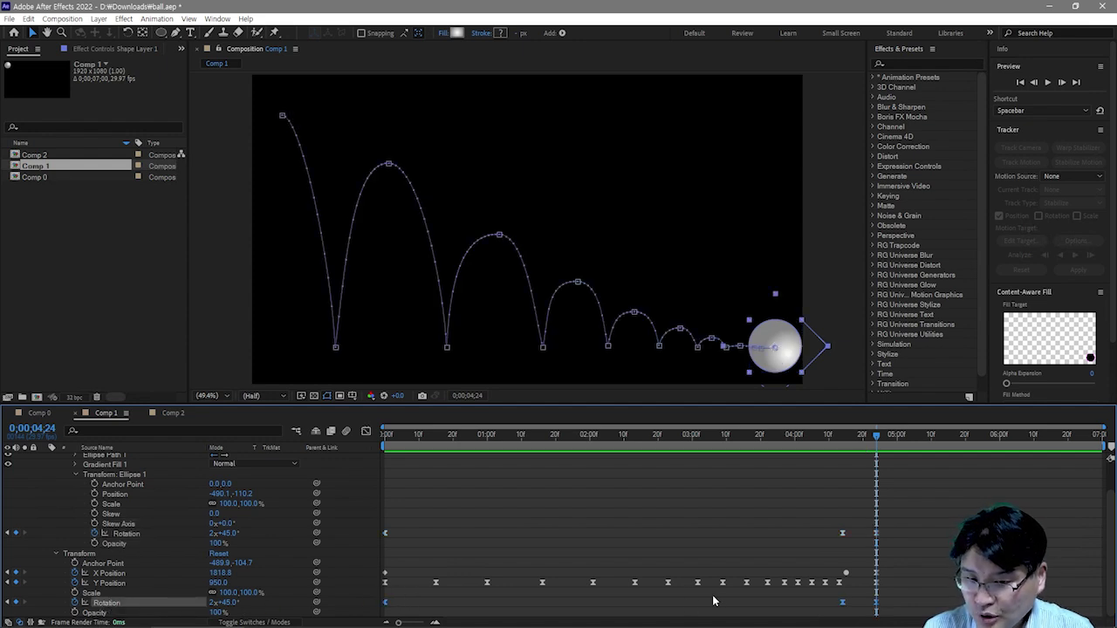
left_click(75, 603)
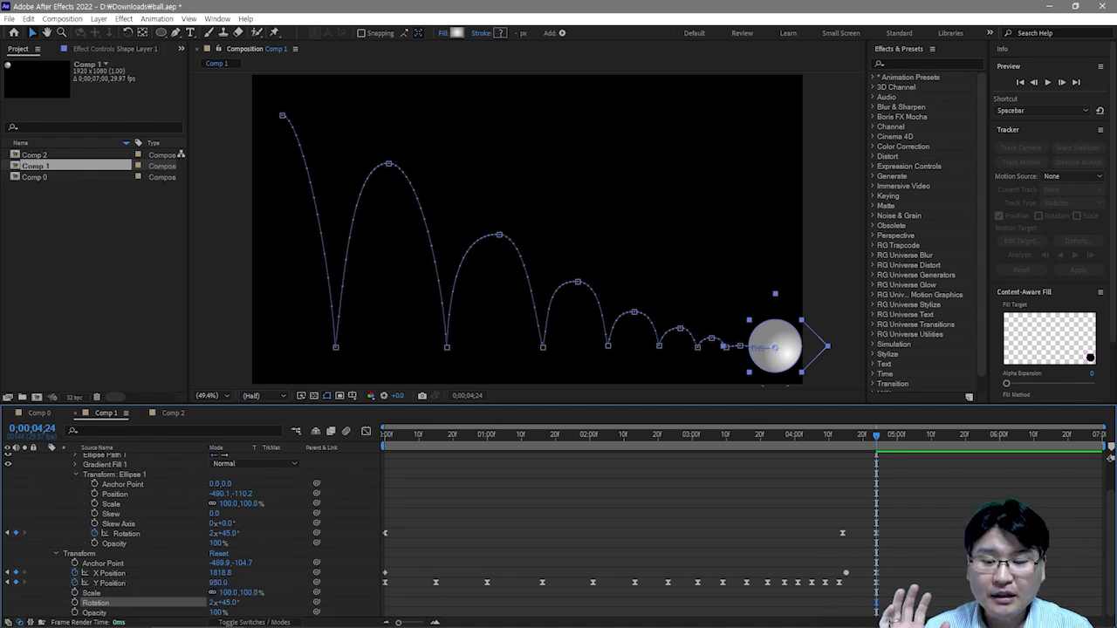
mouse_move(876, 436)
left_mouse_down()
mouse_move(385, 442)
mouse_move(863, 447)
left_mouse_up()
left_click(675, 473)
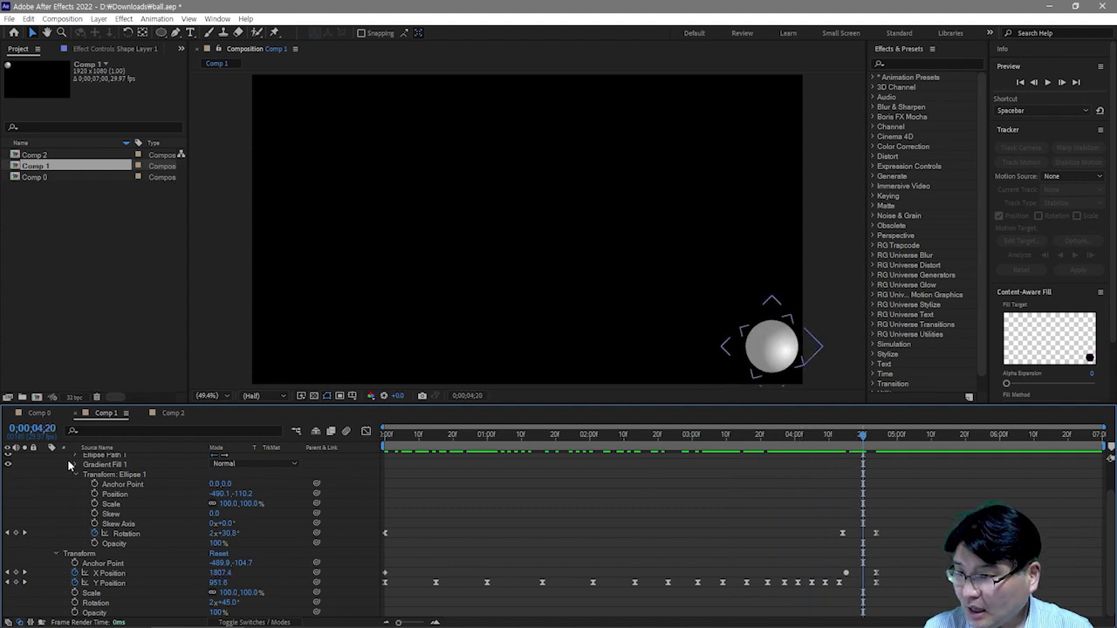
Step: Collapse Shape Layer 1's Contents group and hide the layer's Rotation property from the timeline
scroll(84, 479, "up", 2)
left_click(59, 470)
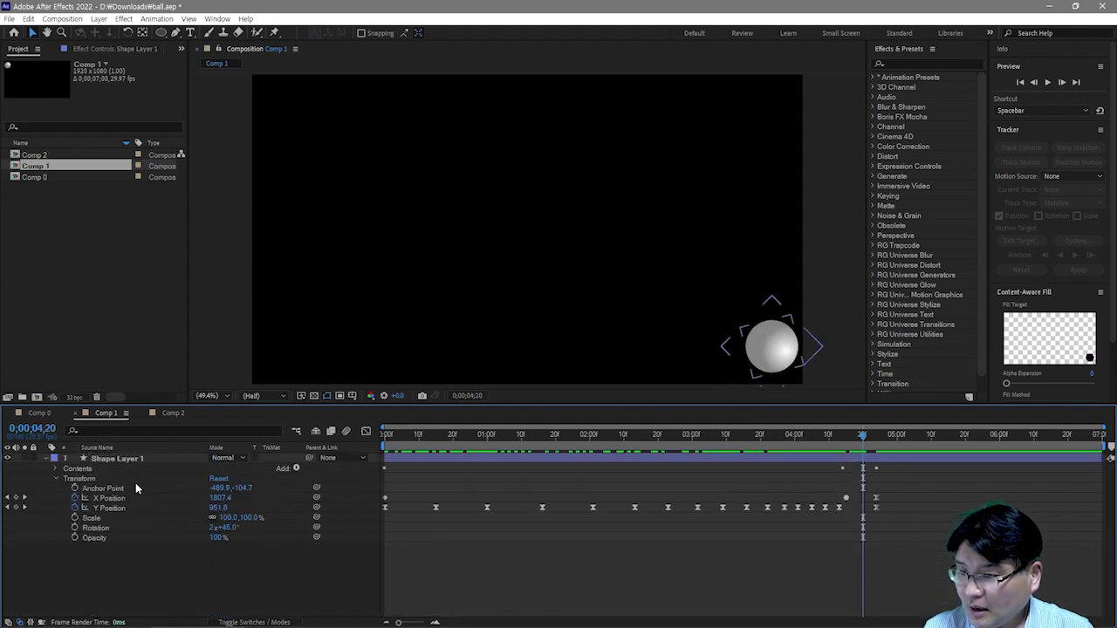
left_click(96, 528)
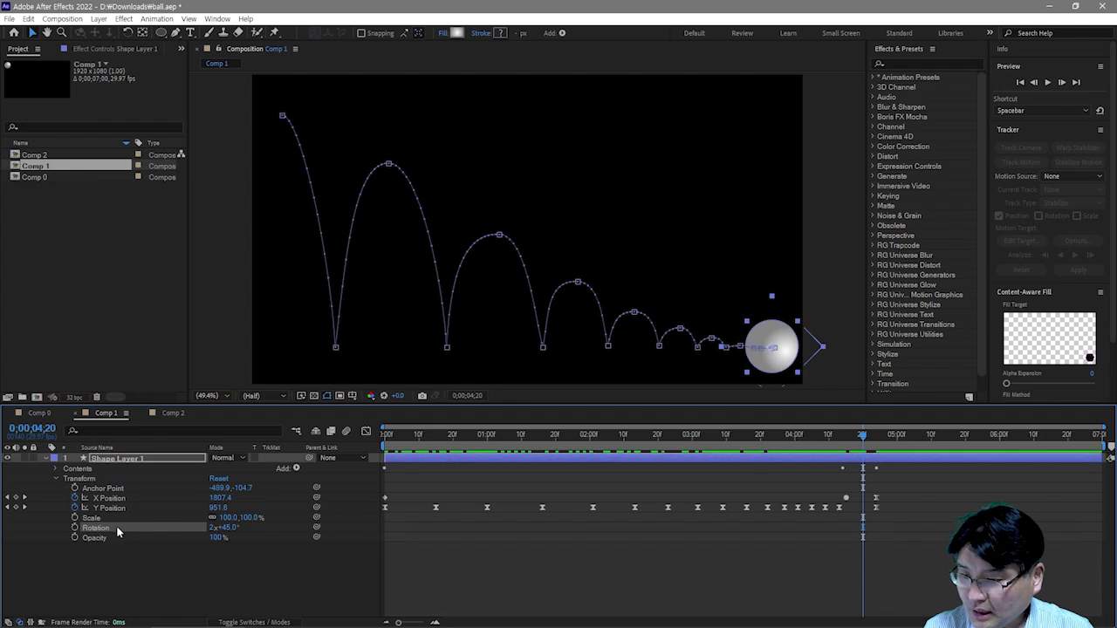
left_click(115, 528, "alt+shift")
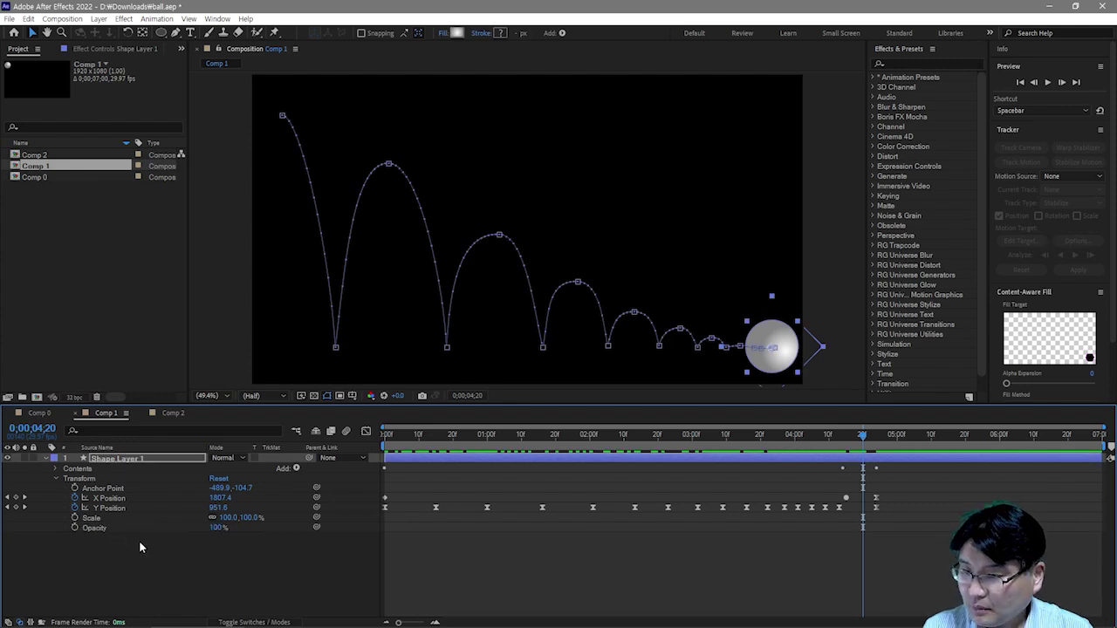
left_click(128, 480)
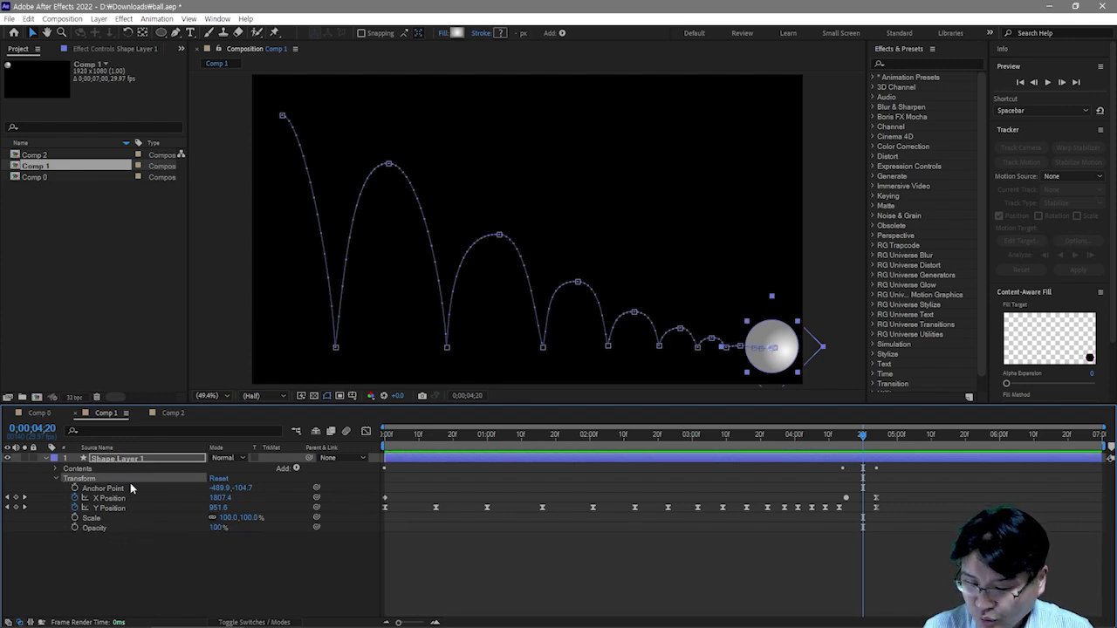
key("shift+s")
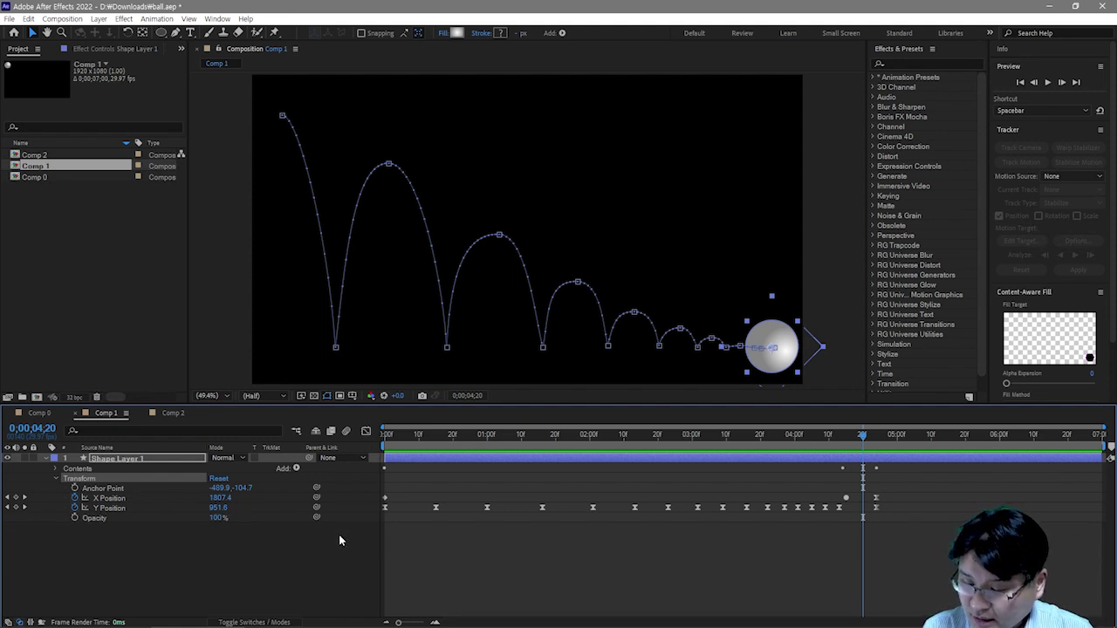
key("shift+s")
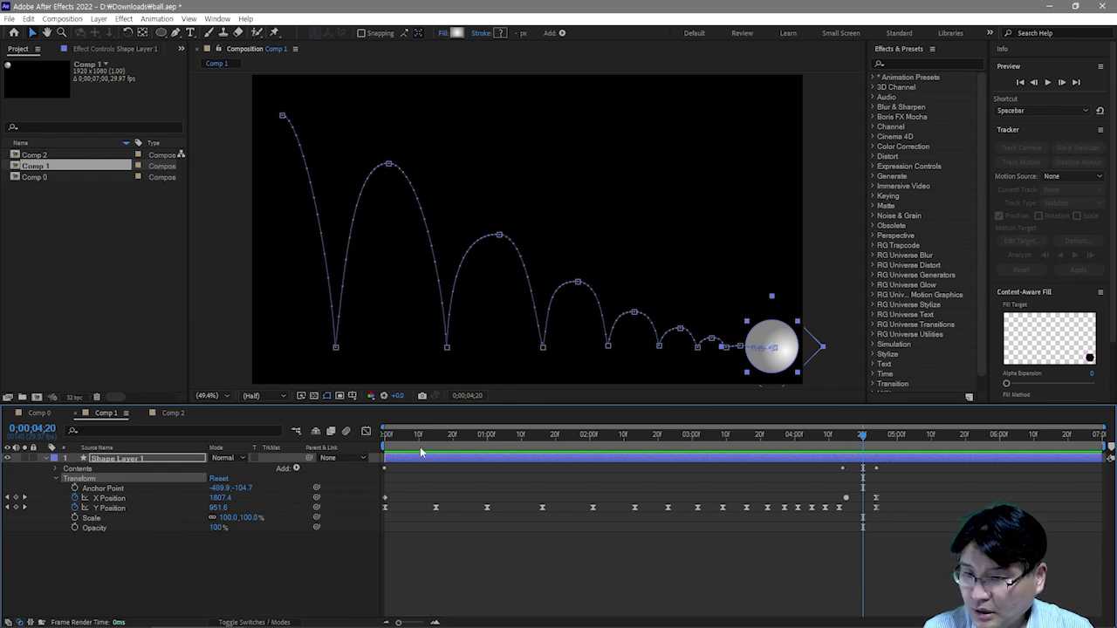
Step: Go to frame 15 and move the first bounce's Y Position keyframe one frame earlier, to frame 14
mouse_move(431, 438)
left_mouse_down()
mouse_move(367, 436)
mouse_move(443, 438)
mouse_move(429, 438)
mouse_move(437, 446)
left_mouse_up()
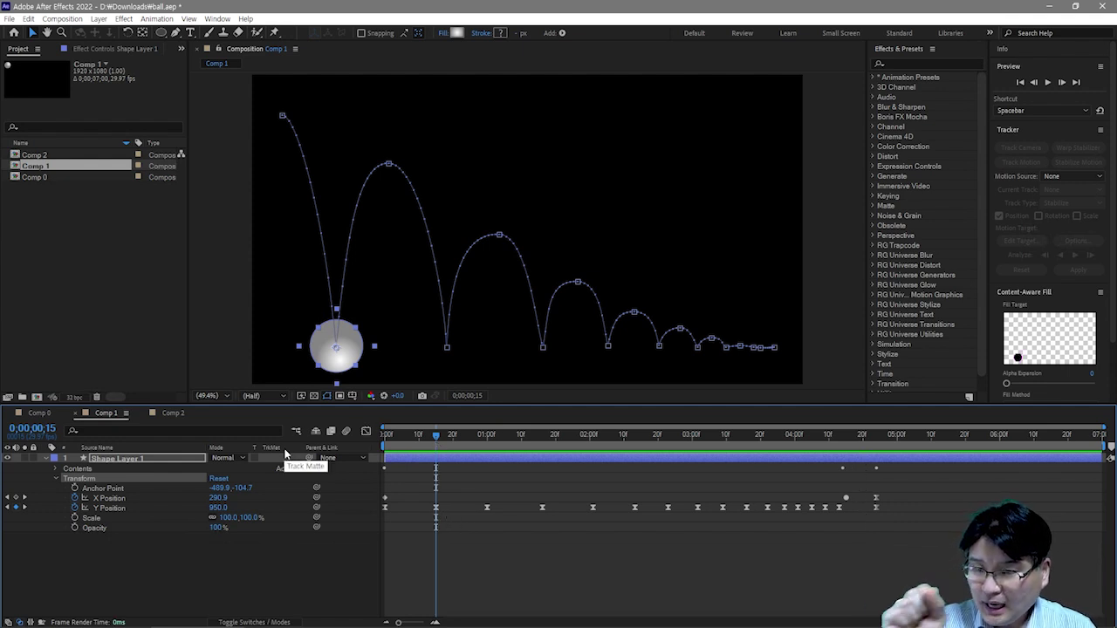
left_click(436, 508)
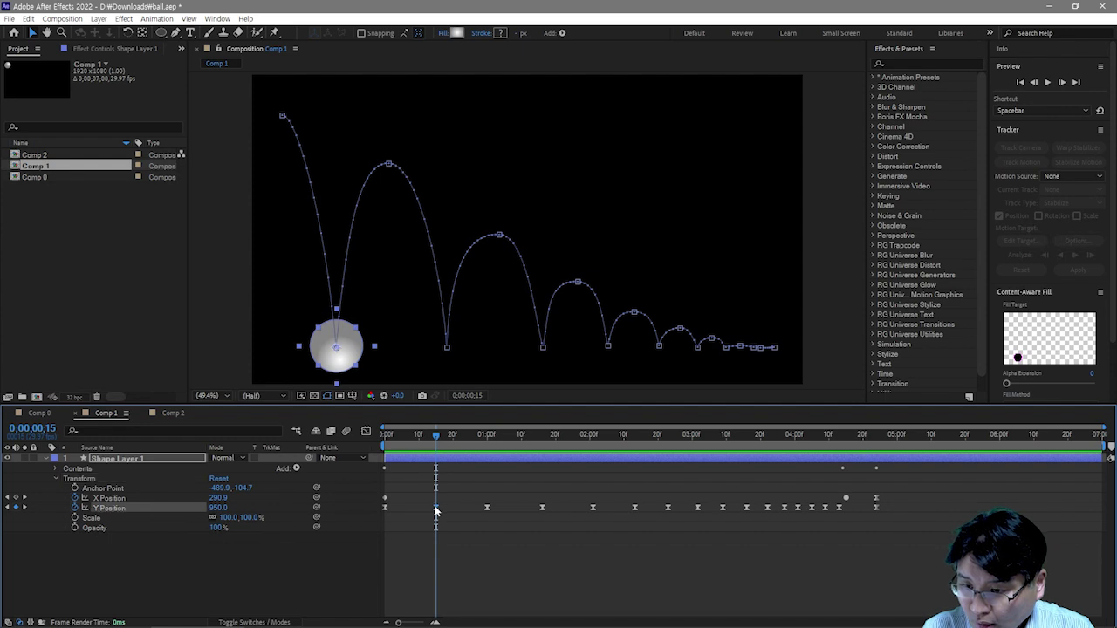
left_click_drag(436, 510, 434, 510)
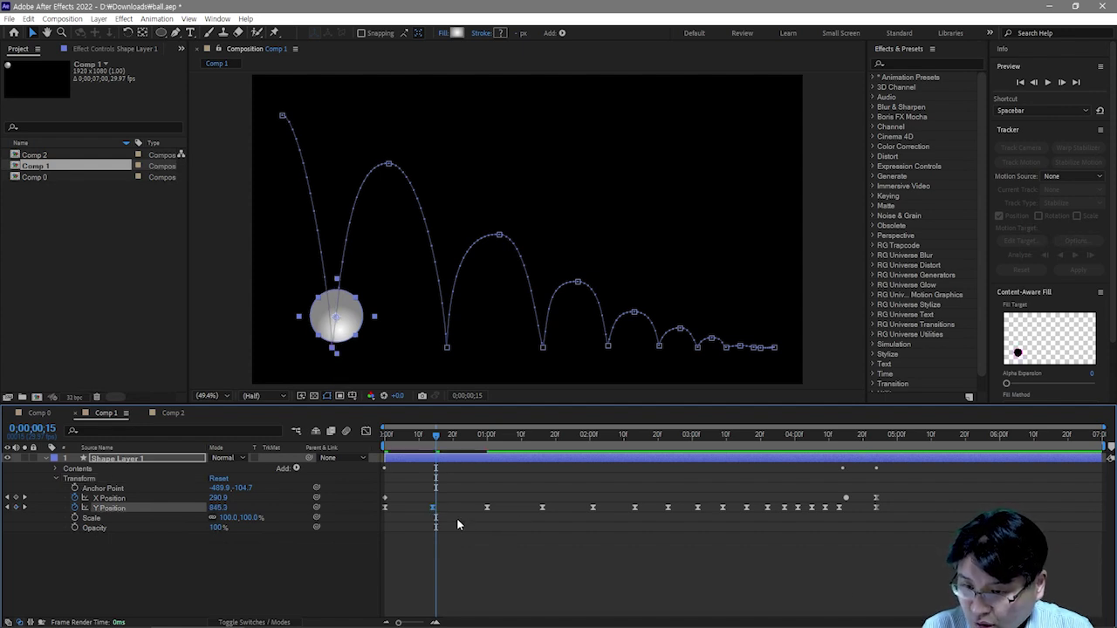
Step: Duplicate the first impact's Y Position keyframe and place the copy at frame 17, moving the current time there
key("ctrl+z")
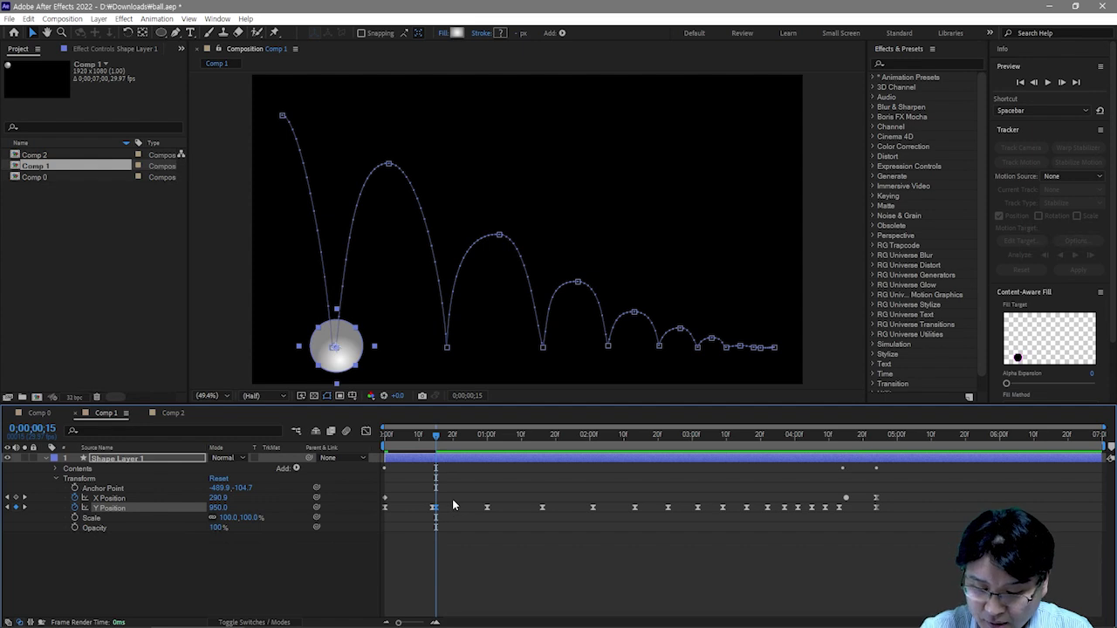
scroll(452, 499, "up", 5)
scroll(431, 510, "down", 2)
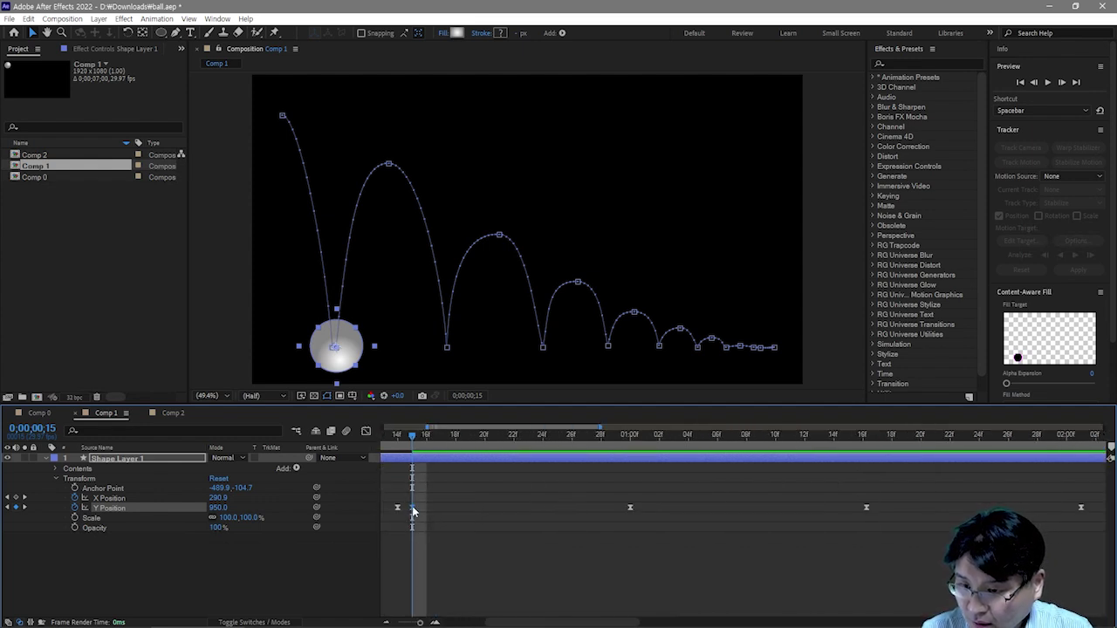
left_click_drag(413, 508, 440, 510)
left_click_drag(414, 438, 438, 439)
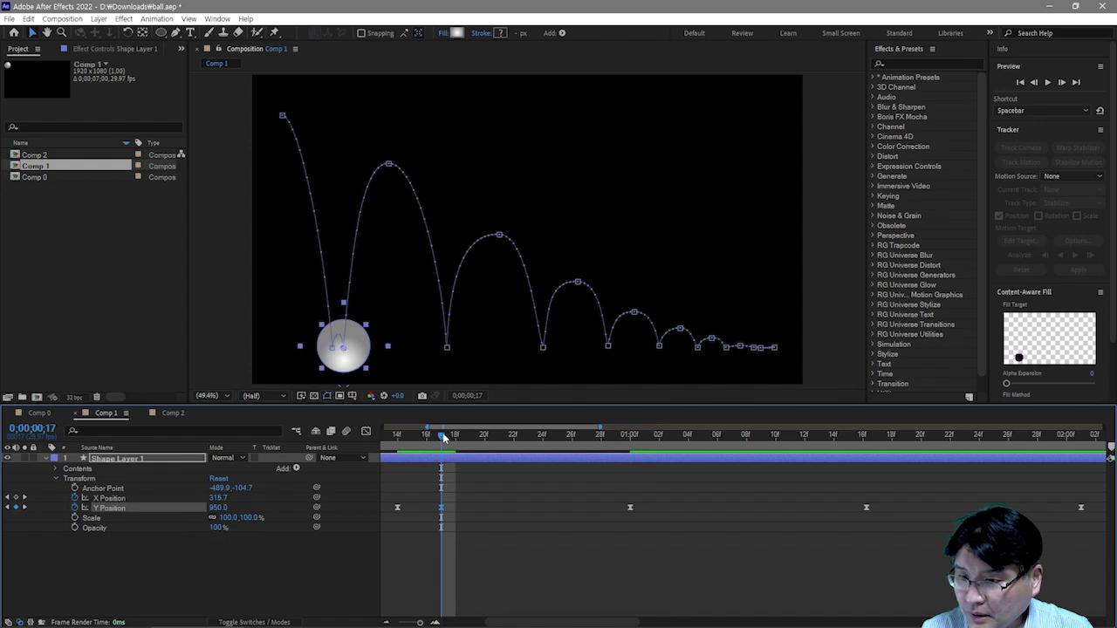
mouse_move(443, 437)
left_mouse_down()
mouse_move(412, 439)
mouse_move(442, 438)
left_mouse_up()
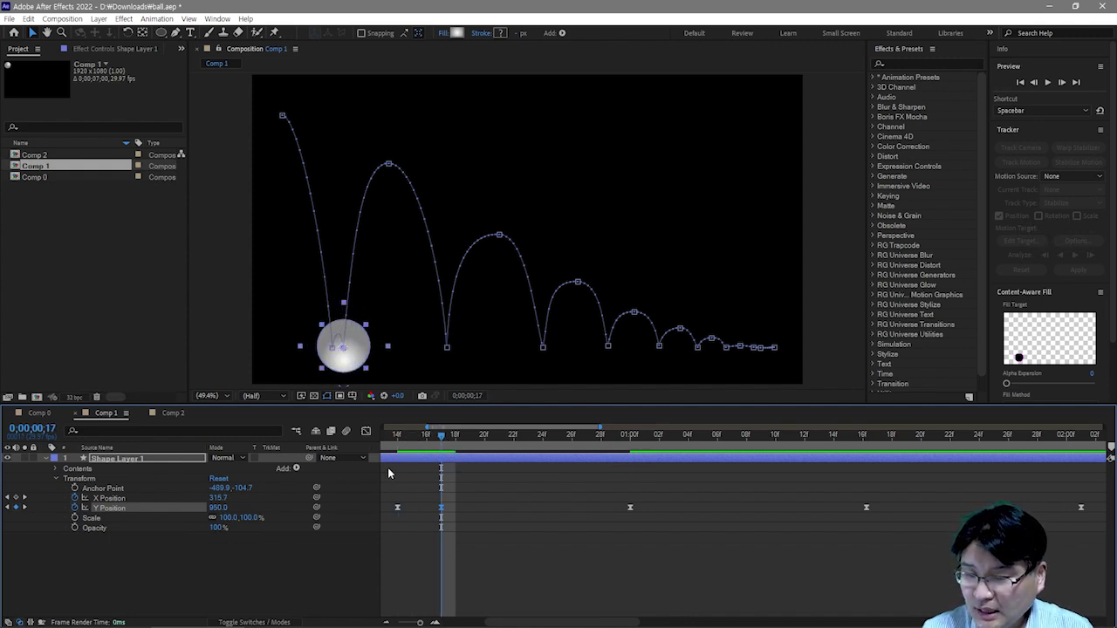
Step: In the Graph Editor, flatten Y Position between frames 14 and 17 with Easy Ease Out and Easy Ease In, and return to the keyframe view
left_click(366, 431)
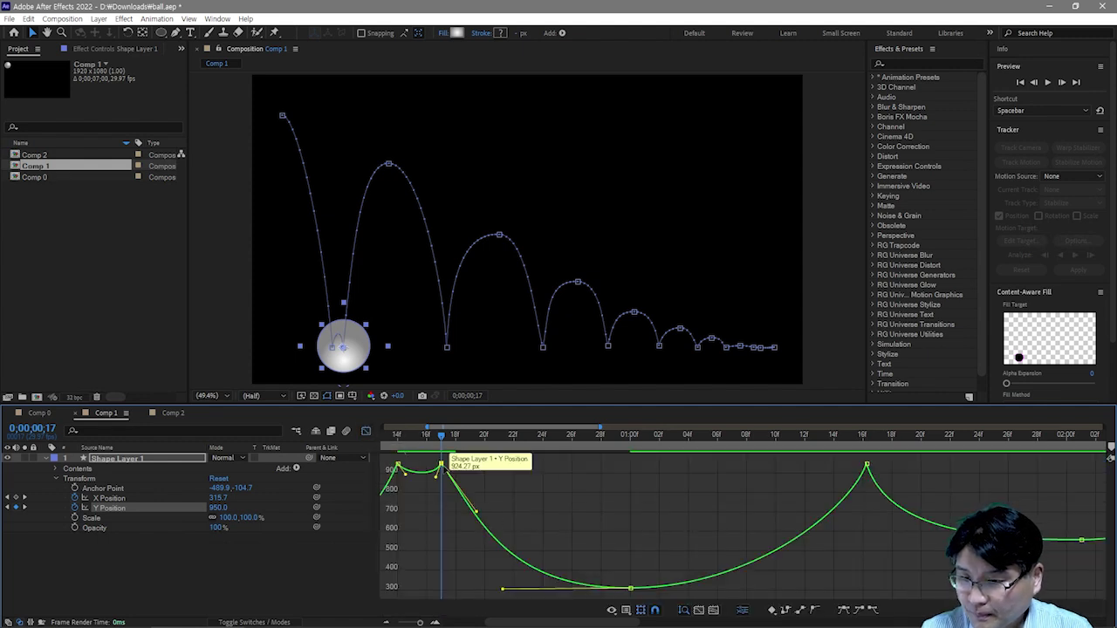
left_click(398, 464)
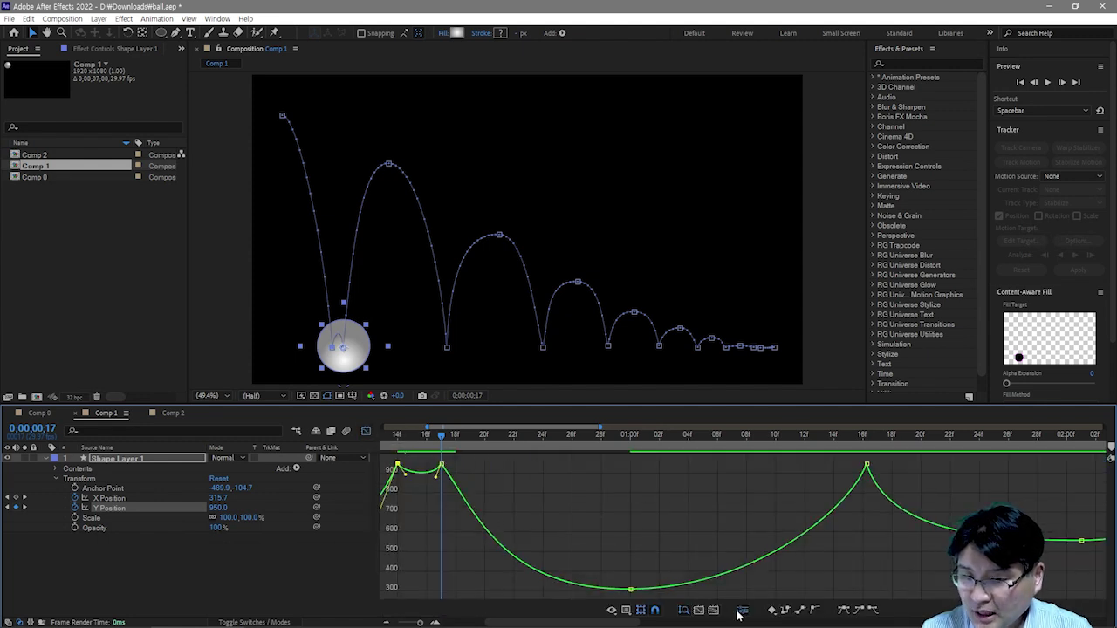
left_click(876, 610)
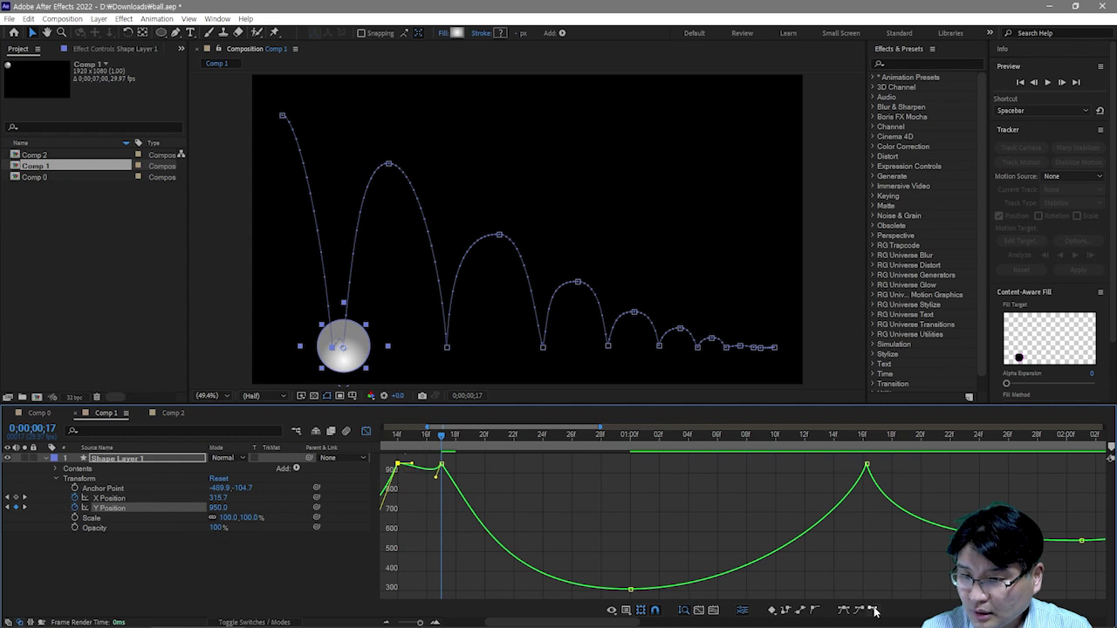
left_click(442, 465)
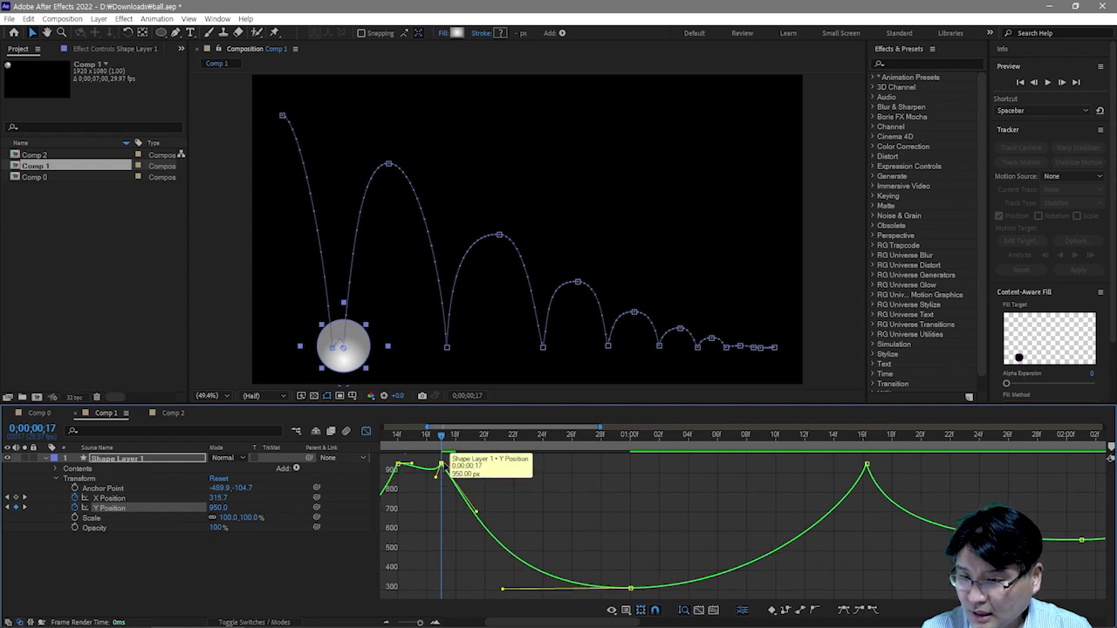
left_click(859, 611)
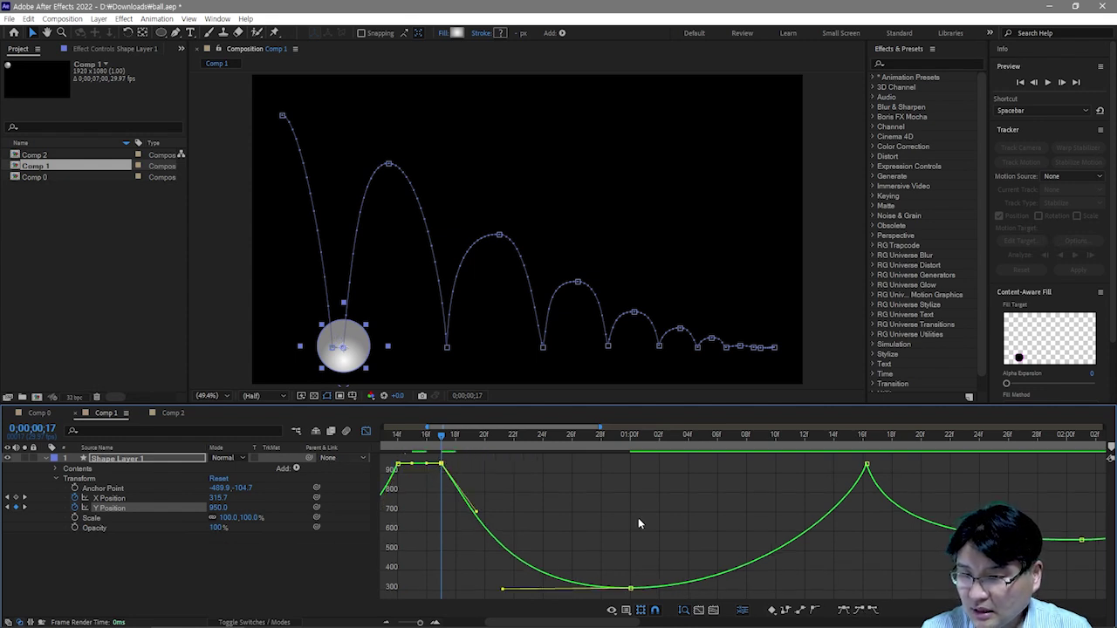
left_click_drag(420, 436, 639, 436)
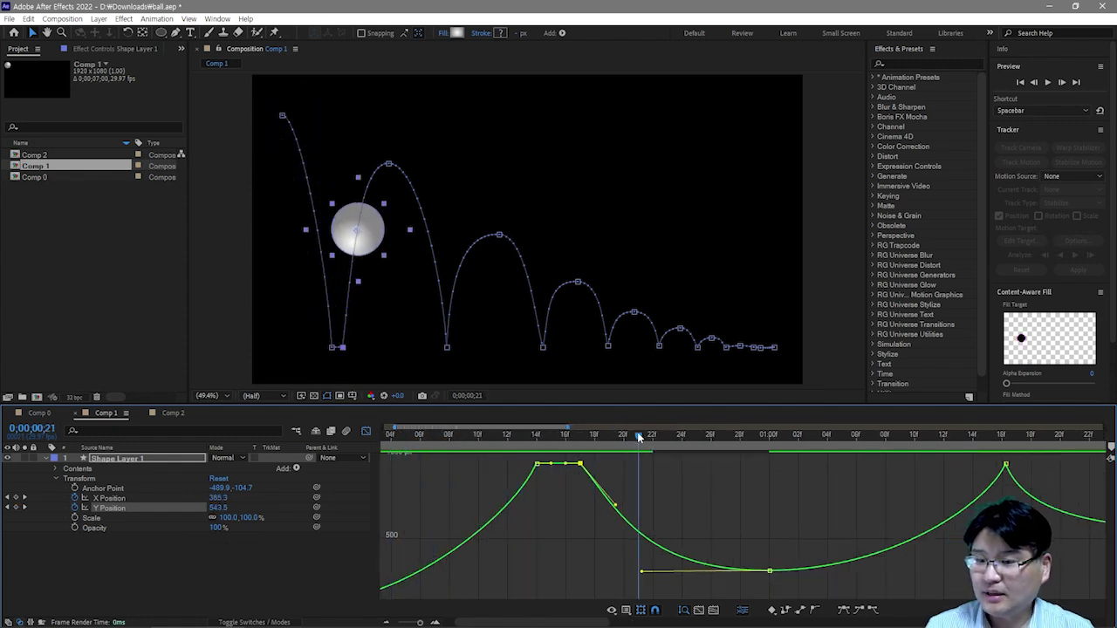
left_click(365, 432)
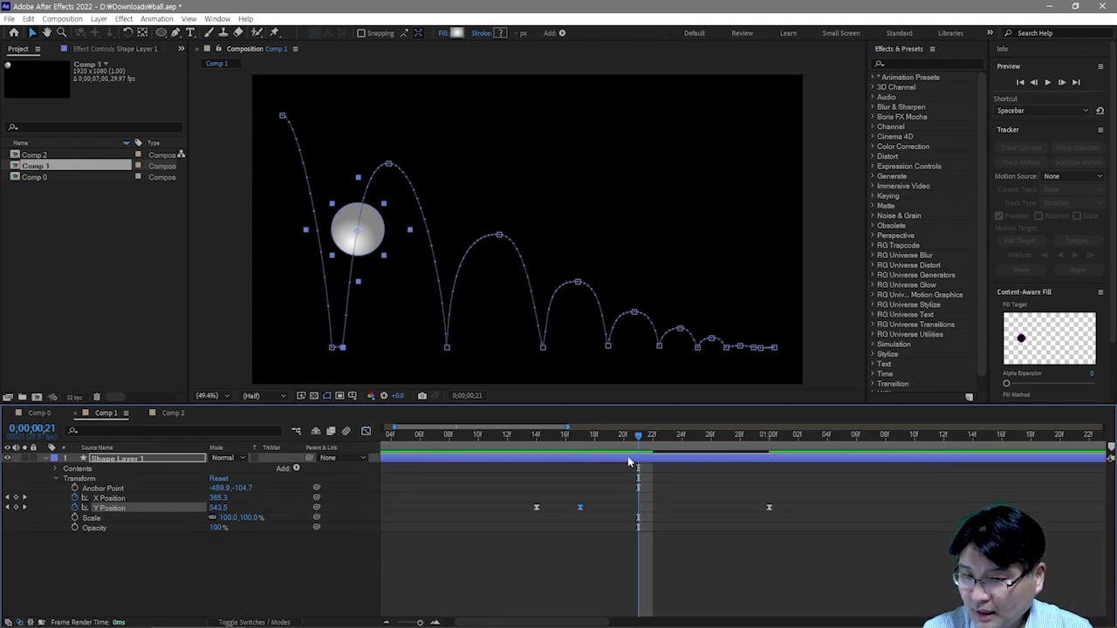
Step: Add an X Position keyframe at frame 14, copy it to frame 17, and scrub through the first impact to check it
mouse_move(493, 439)
left_mouse_down()
mouse_move(624, 440)
mouse_move(545, 444)
mouse_move(578, 447)
mouse_move(536, 463)
left_mouse_up()
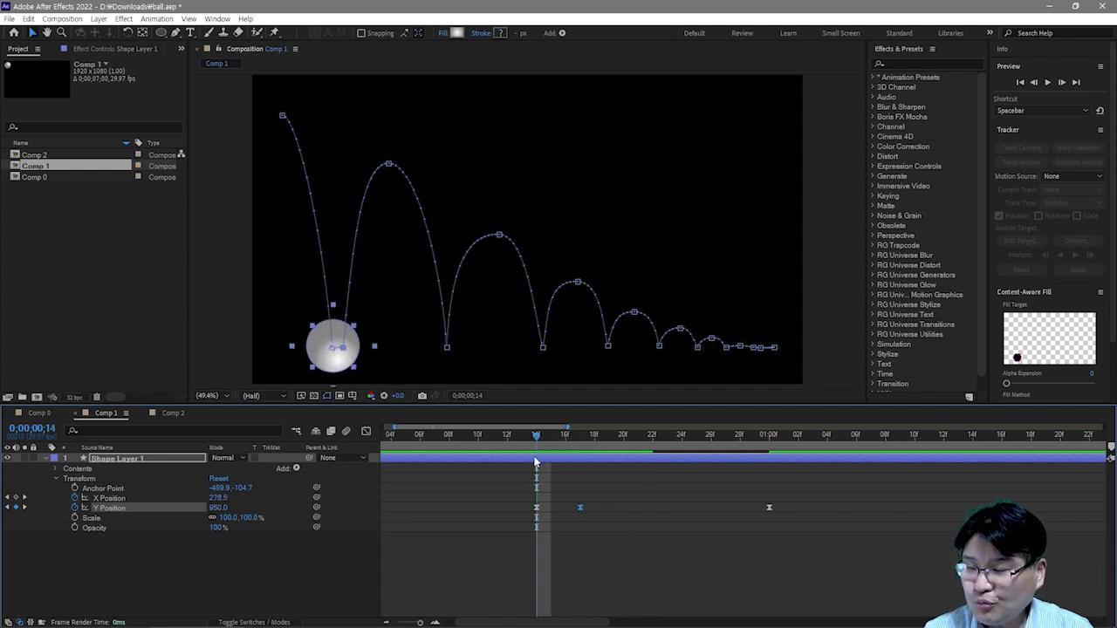
left_click(19, 499)
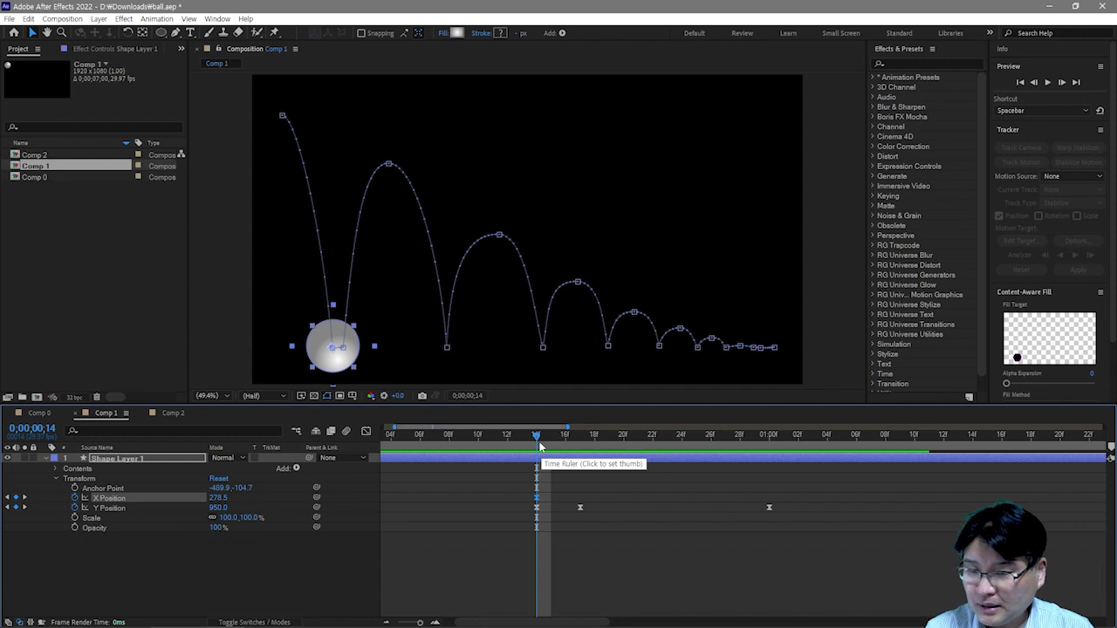
left_click(580, 441)
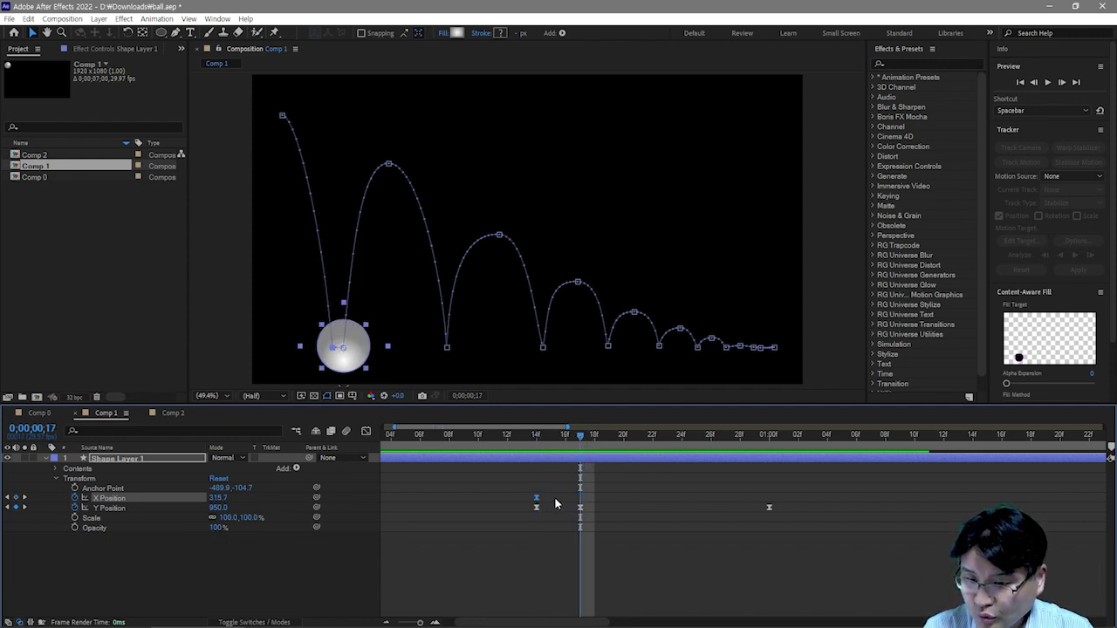
key("ctrl+c")
key("ctrl+v")
left_click_drag(506, 442, 427, 449)
key("minus")
key("minus")
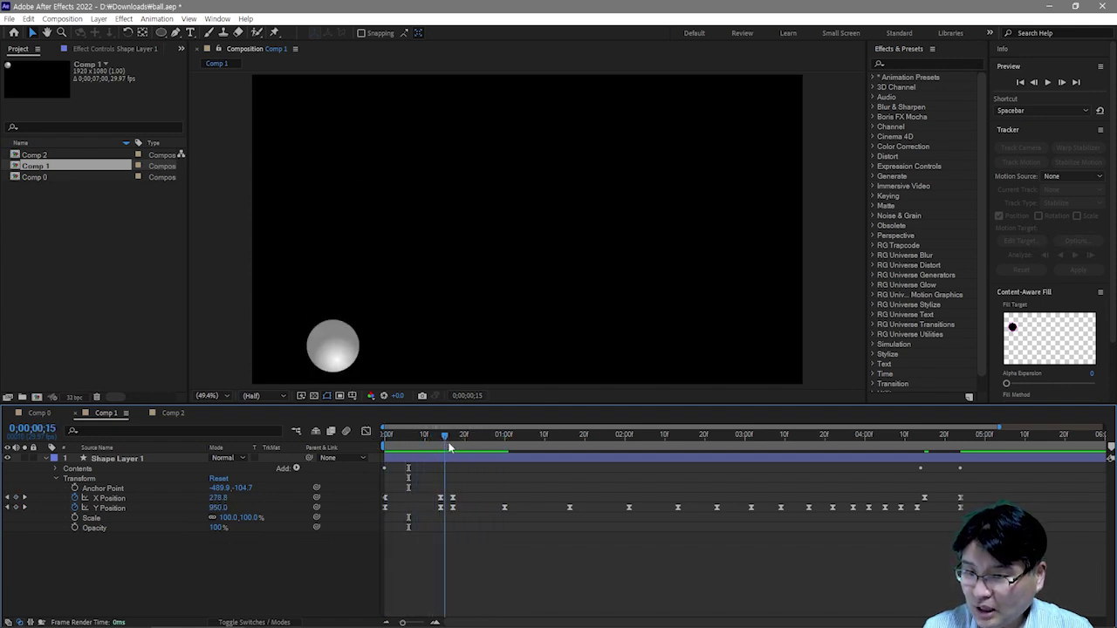
mouse_move(449, 446)
left_mouse_down()
mouse_move(501, 443)
mouse_move(385, 445)
mouse_move(450, 447)
left_mouse_up()
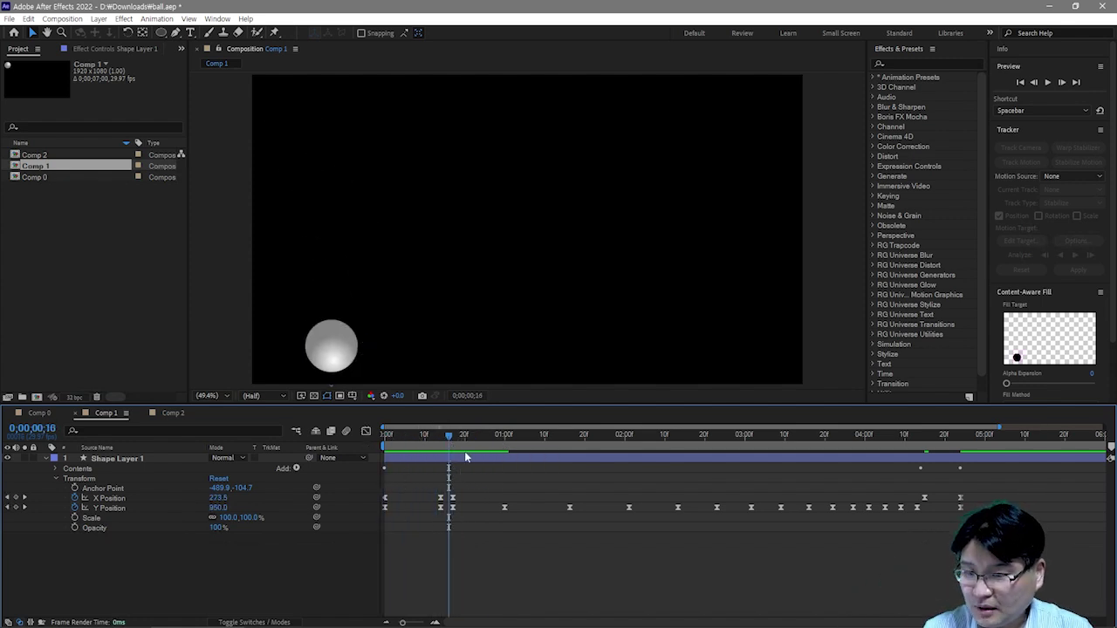
Step: Add a Scale keyframe at frame 14, unlink its proportions, and try a horizontal scale of 111%
left_click_drag(449, 441, 441, 441)
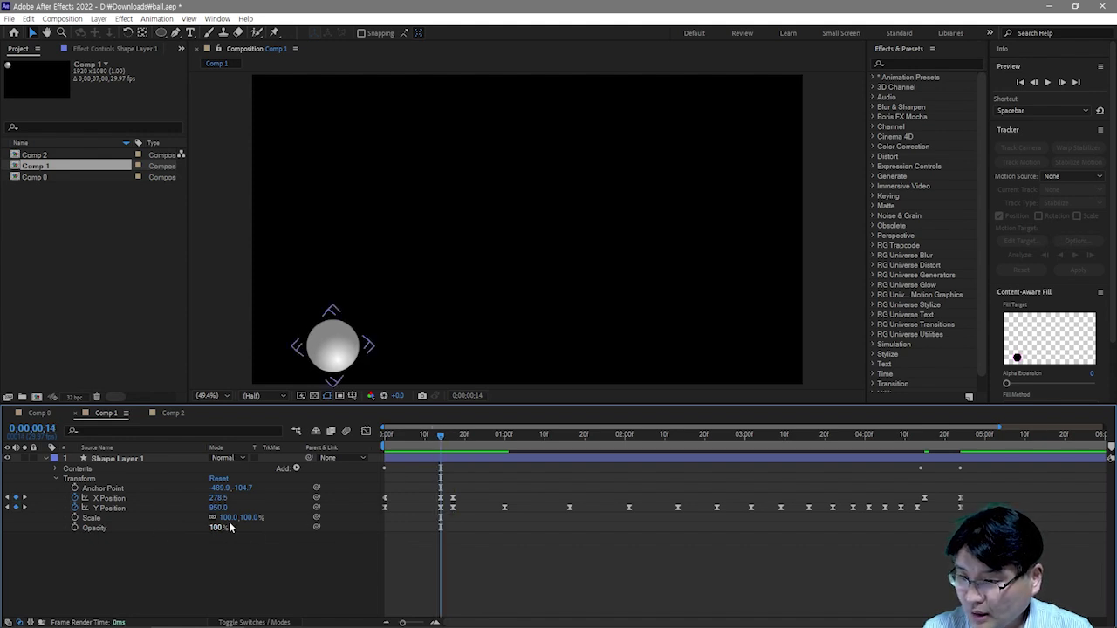
left_click(75, 519)
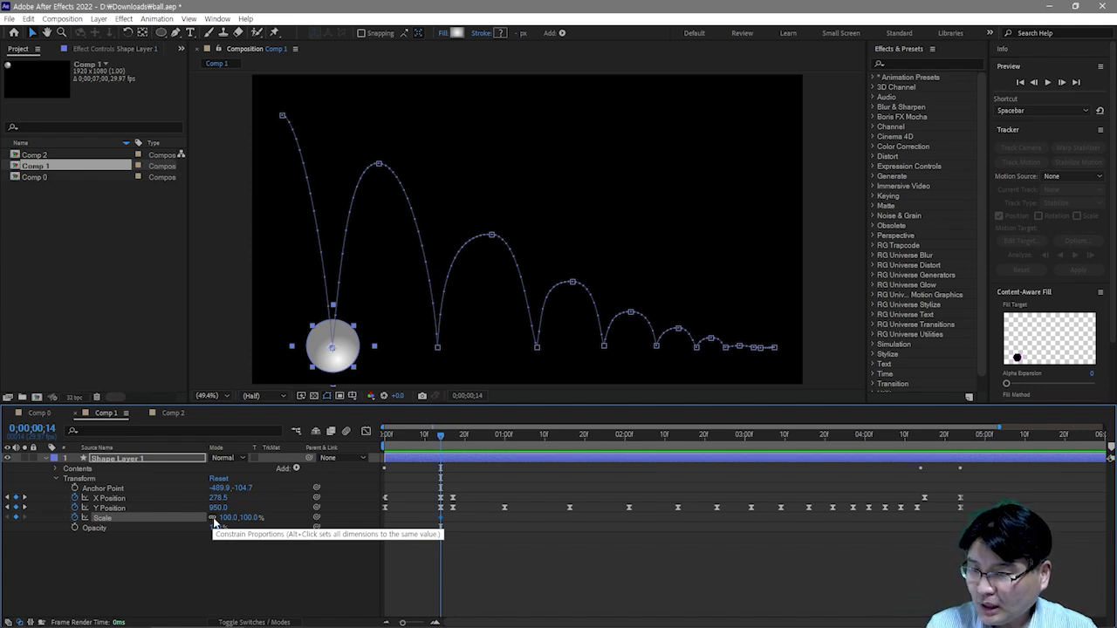
left_click(212, 521)
mouse_move(225, 517)
left_mouse_down()
mouse_move(199, 517)
mouse_move(266, 525)
mouse_move(216, 518)
mouse_move(244, 517)
left_mouse_up()
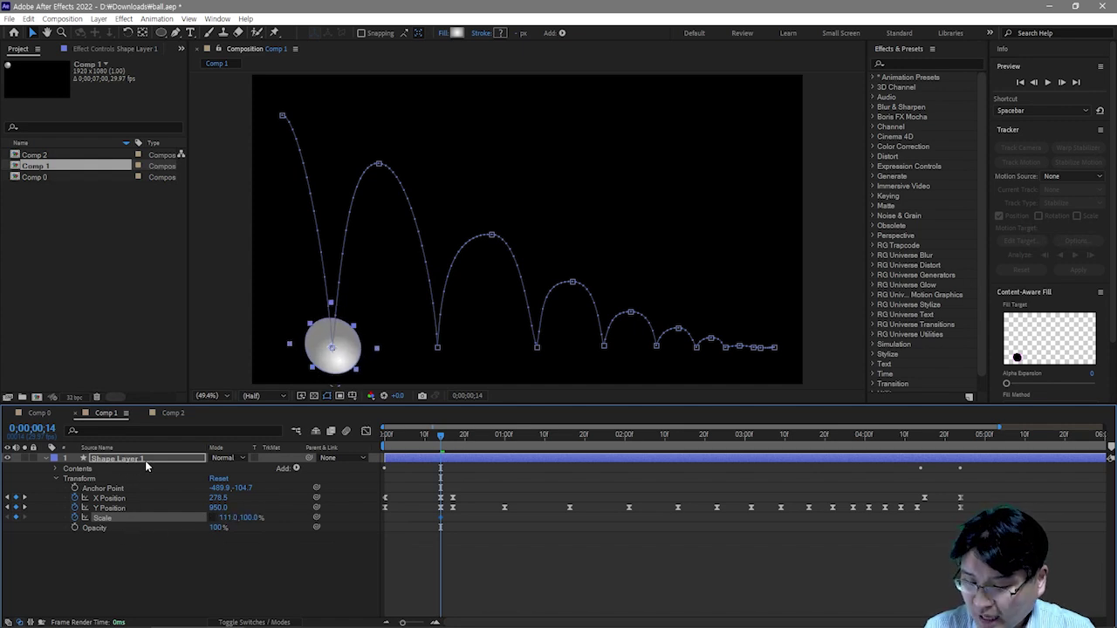
Step: Reveal Shape Layer 1's own Rotation property and reset it to 0x+0.0°
key("shift+r")
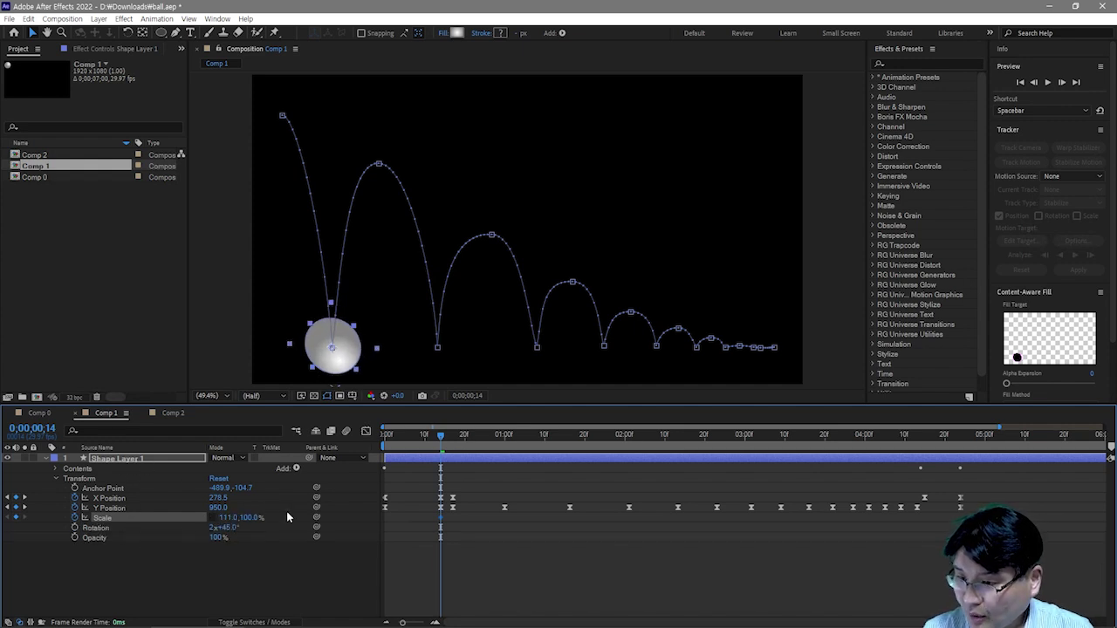
left_click(229, 529)
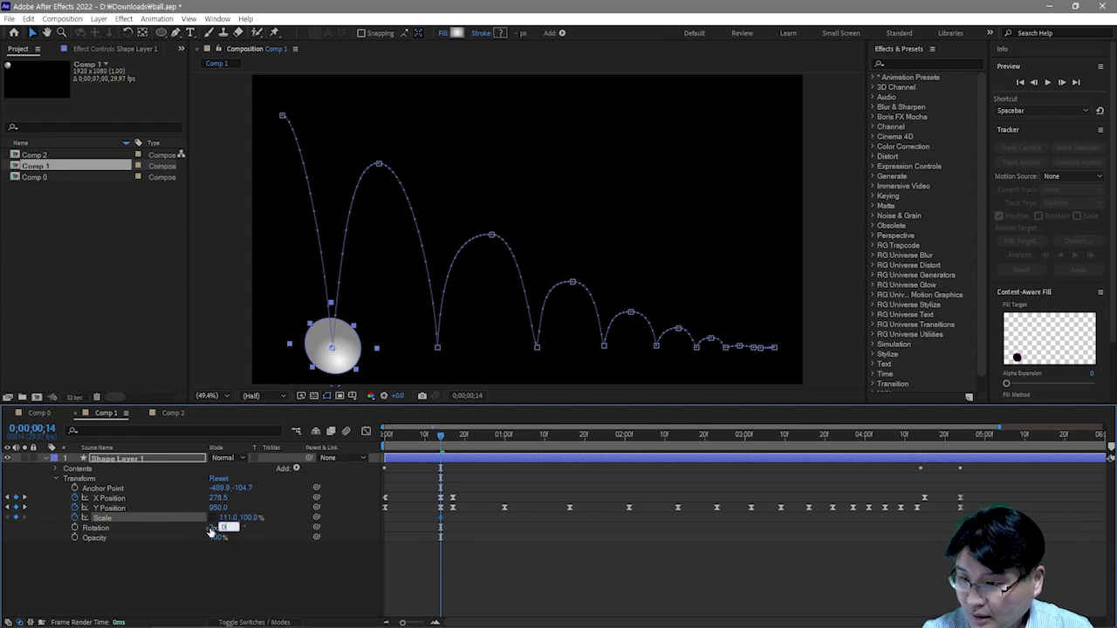
type("0")
key("Return")
left_click(225, 571)
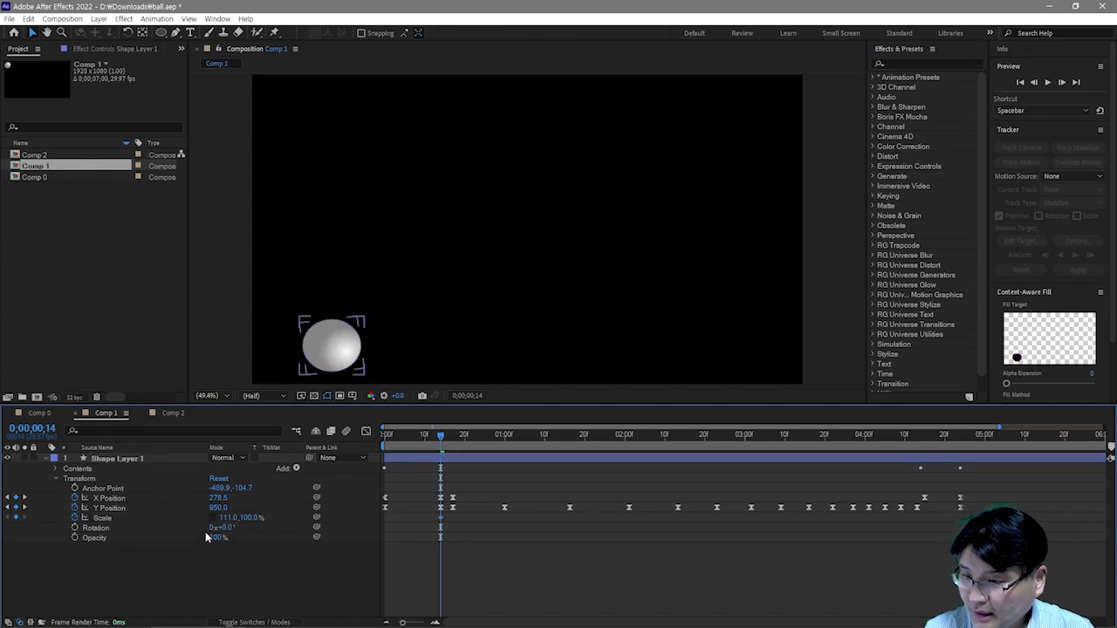
Step: Set the horizontal scale at frame 14 to 100%, and try an 85% vertical scale there before undoing it
left_click_drag(232, 518, 262, 527)
left_click(266, 527)
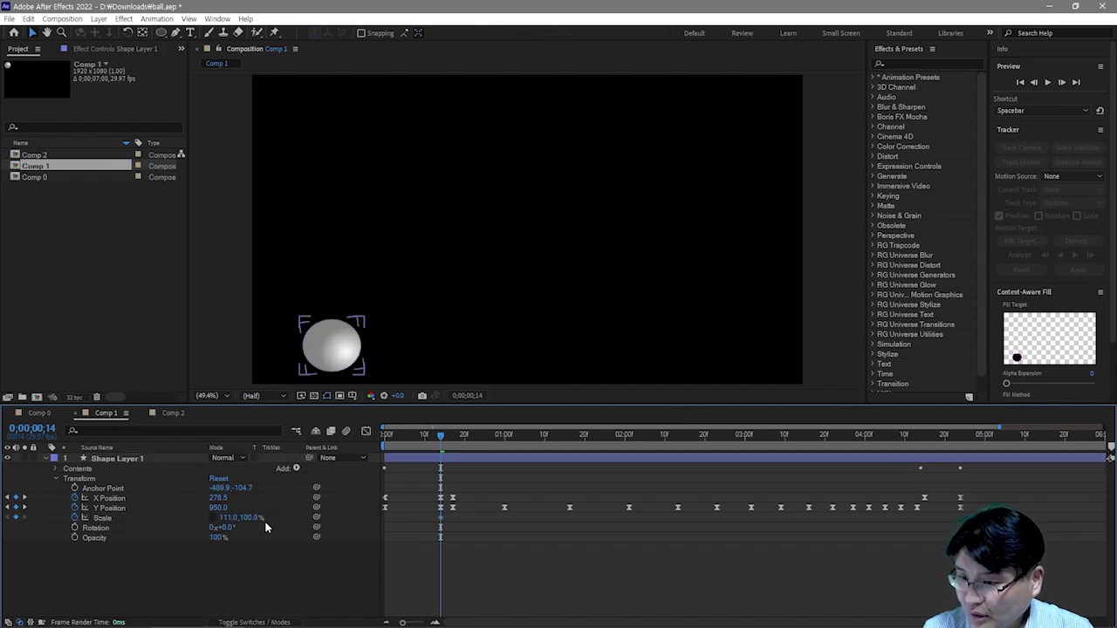
left_click(229, 518)
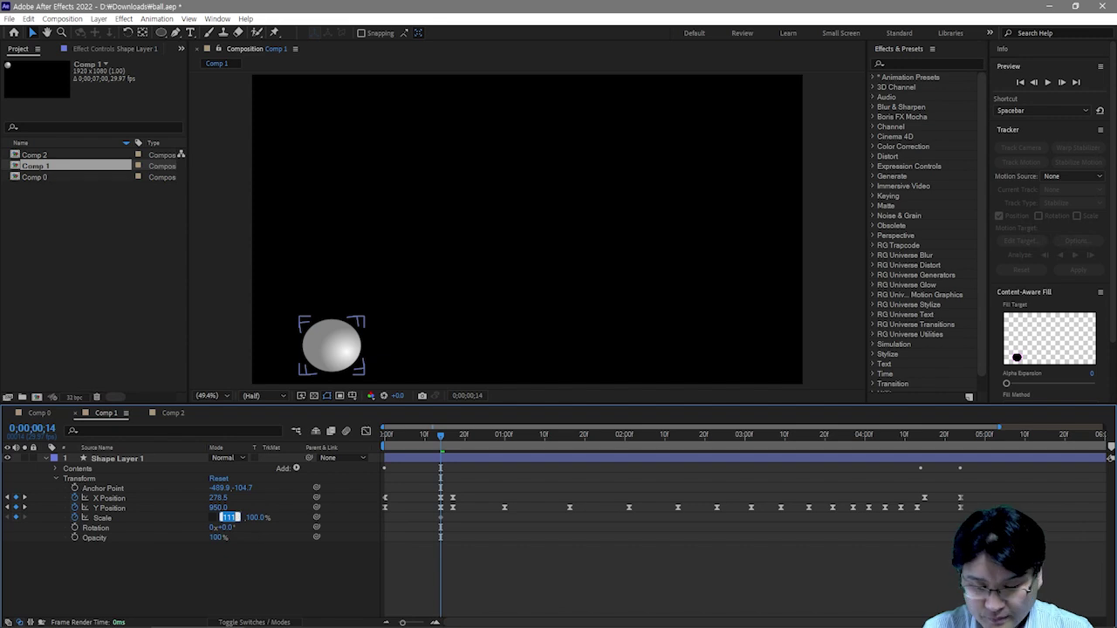
key("Return")
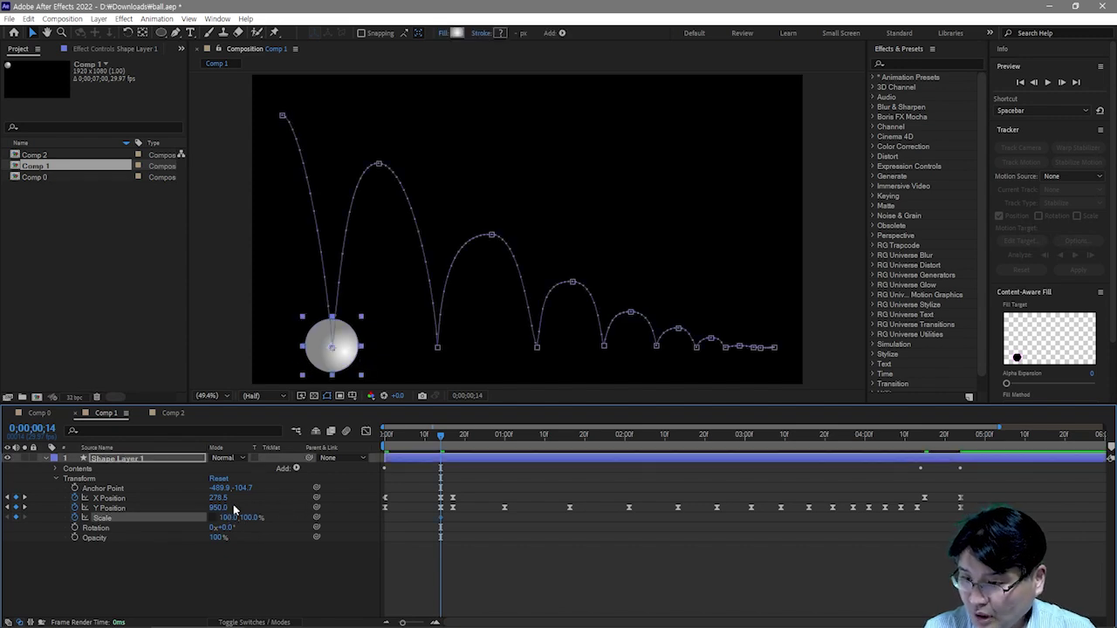
left_click_drag(248, 518, 239, 518)
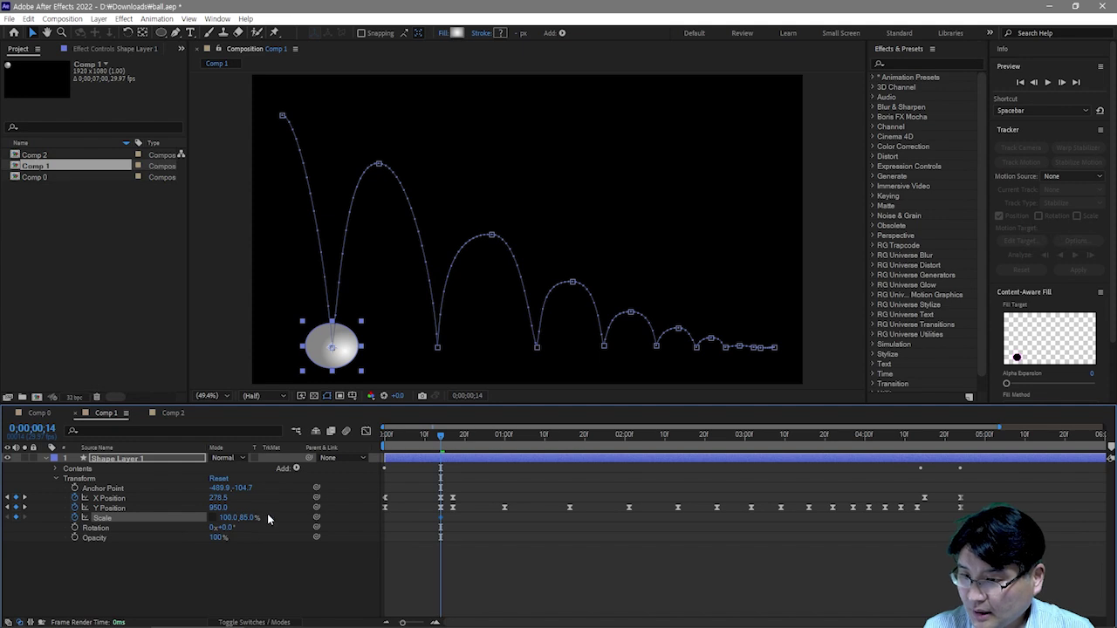
key("ctrl+z")
Step: Go to frame 17 and squash the ball by setting its vertical scale to 75%
left_click_drag(442, 436, 453, 437)
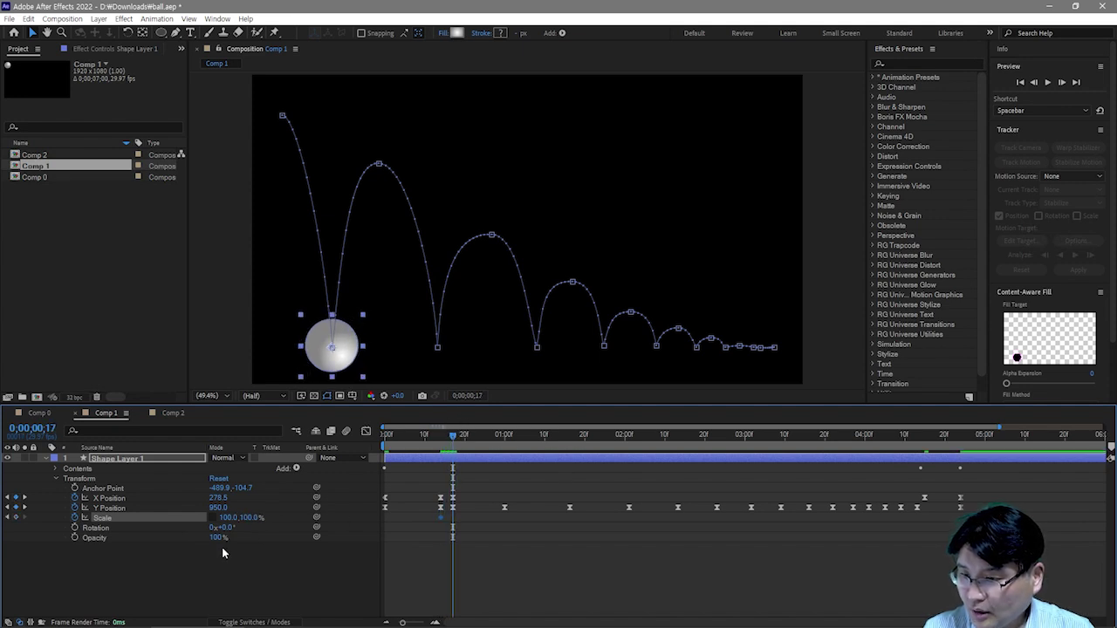
left_click_drag(254, 521, 247, 519)
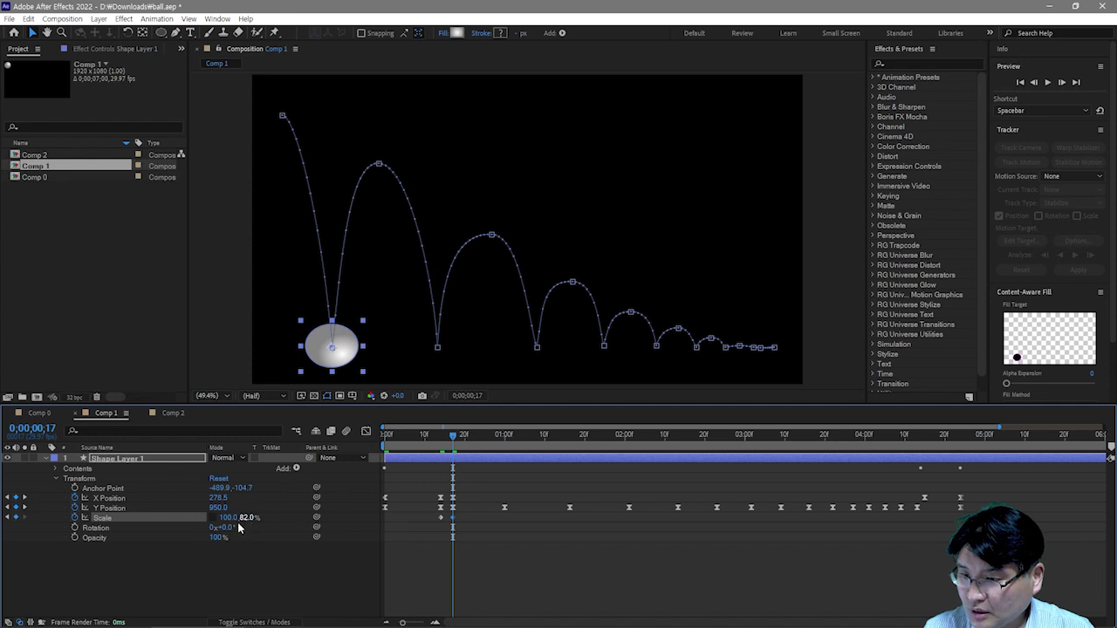
left_click(247, 518)
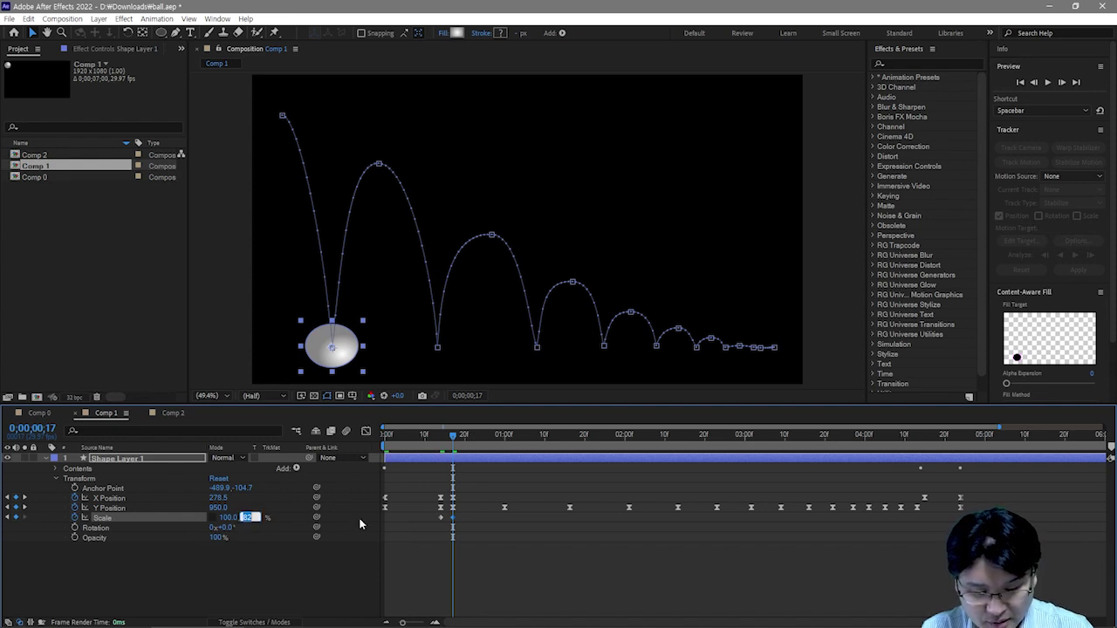
type("75")
key("Return")
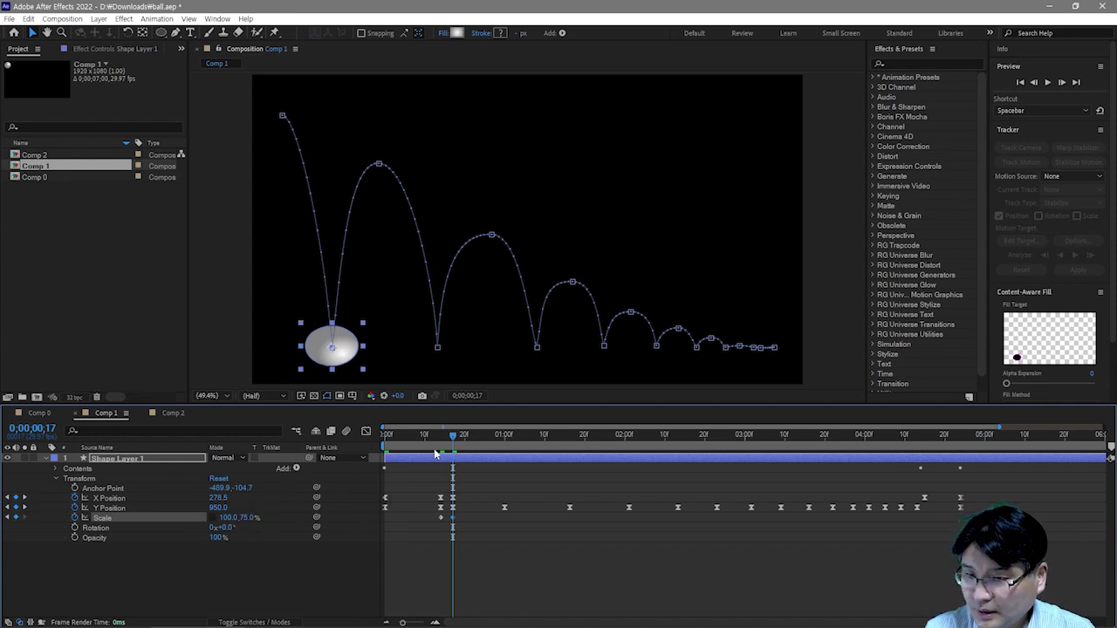
Step: Copy the Scale keyframe from frame 14 to frame 19 and scrub across the impact to check the squash
mouse_move(452, 437)
left_mouse_down()
mouse_move(387, 436)
mouse_move(461, 439)
left_mouse_up()
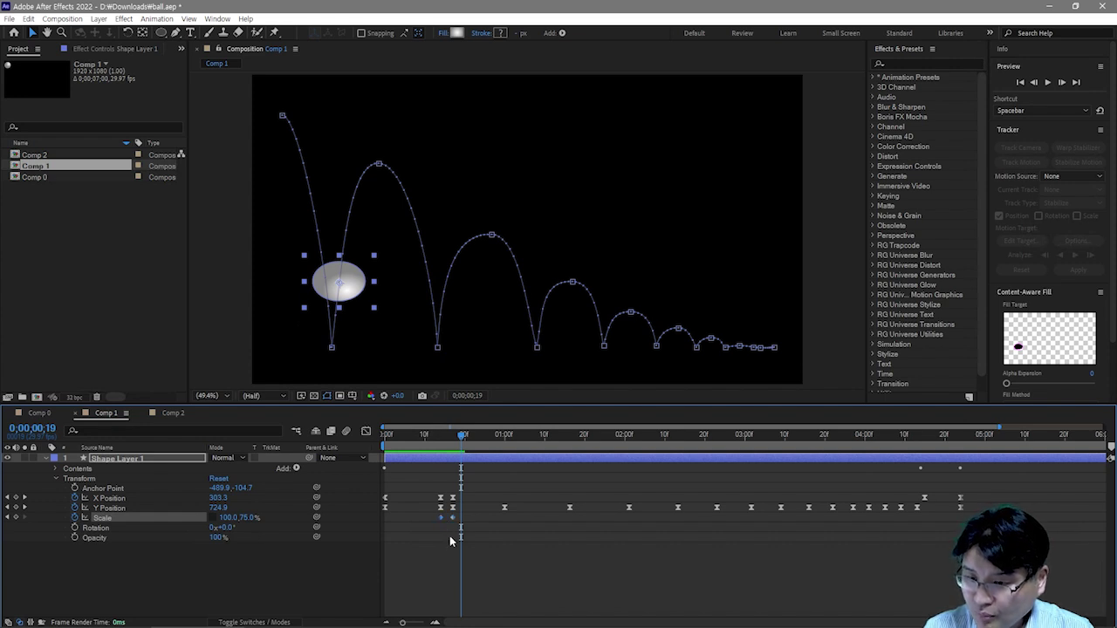
key("ctrl+v")
mouse_move(461, 444)
left_mouse_down()
mouse_move(421, 439)
mouse_move(469, 439)
mouse_move(428, 441)
mouse_move(453, 437)
left_mouse_up()
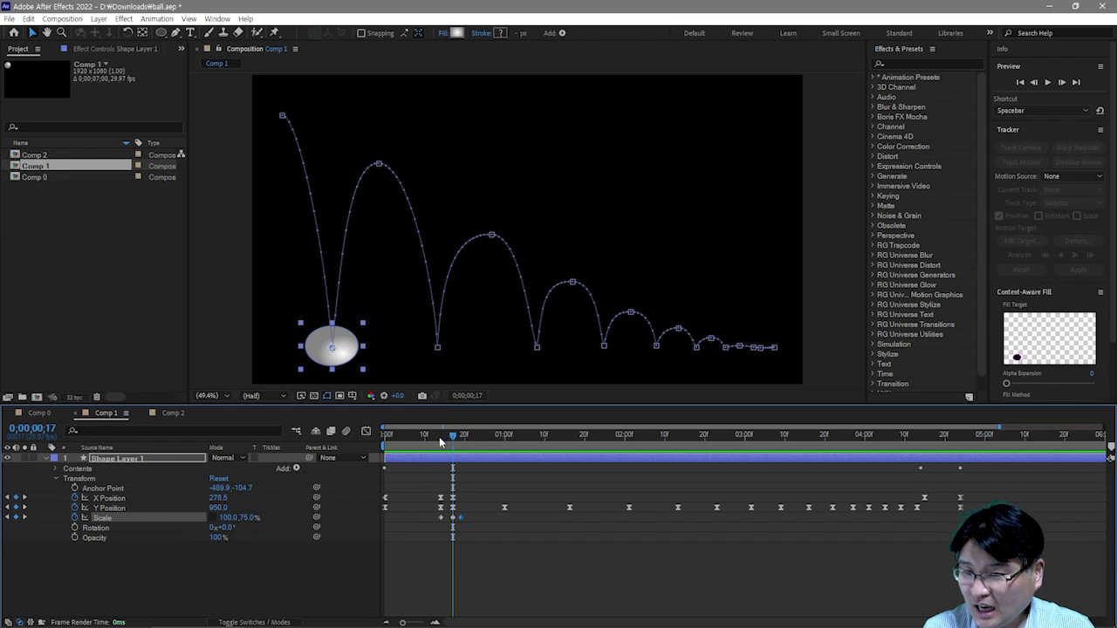
mouse_move(441, 443)
left_mouse_down()
mouse_move(386, 436)
mouse_move(464, 437)
mouse_move(425, 436)
mouse_move(454, 434)
left_mouse_up()
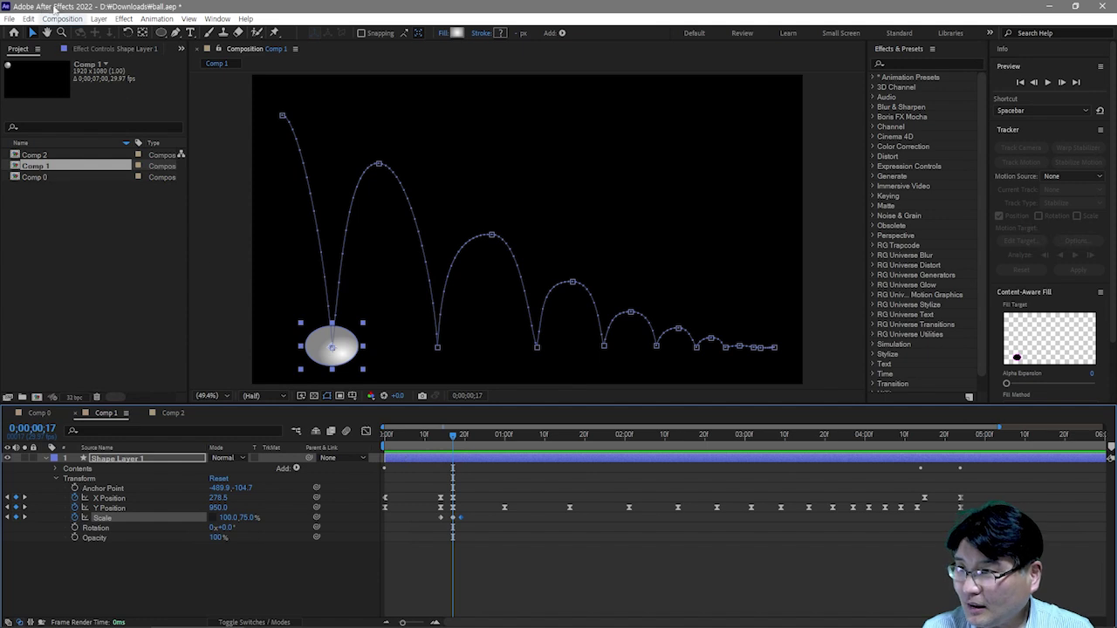
Step: Lower the squashed ball by setting its Y Position keyframe at frame 17 to 986
left_click(453, 508)
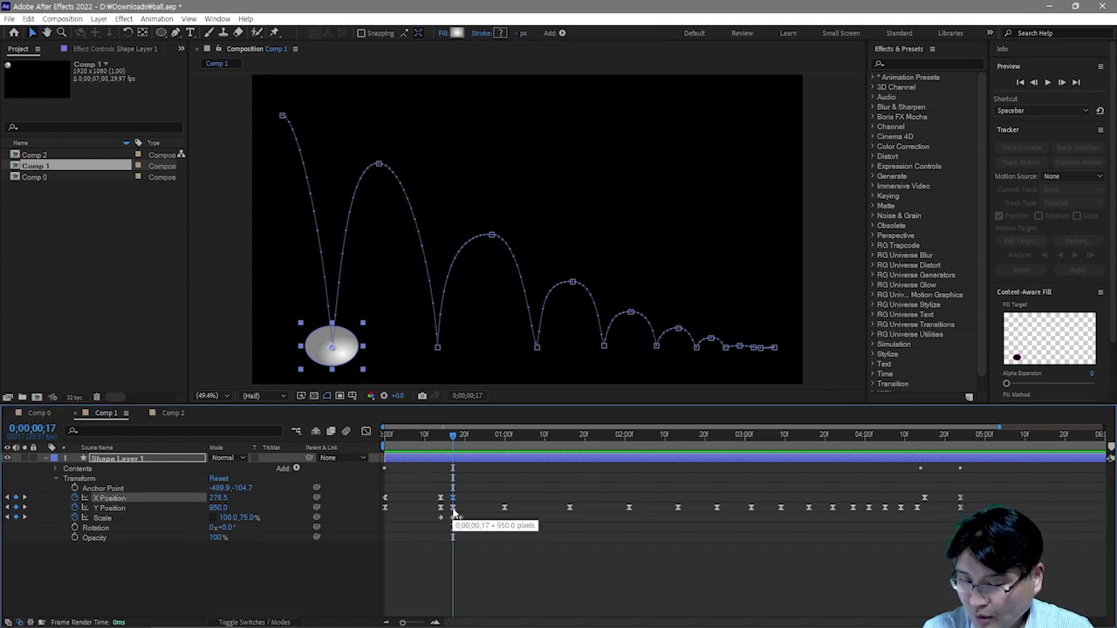
left_click(454, 509)
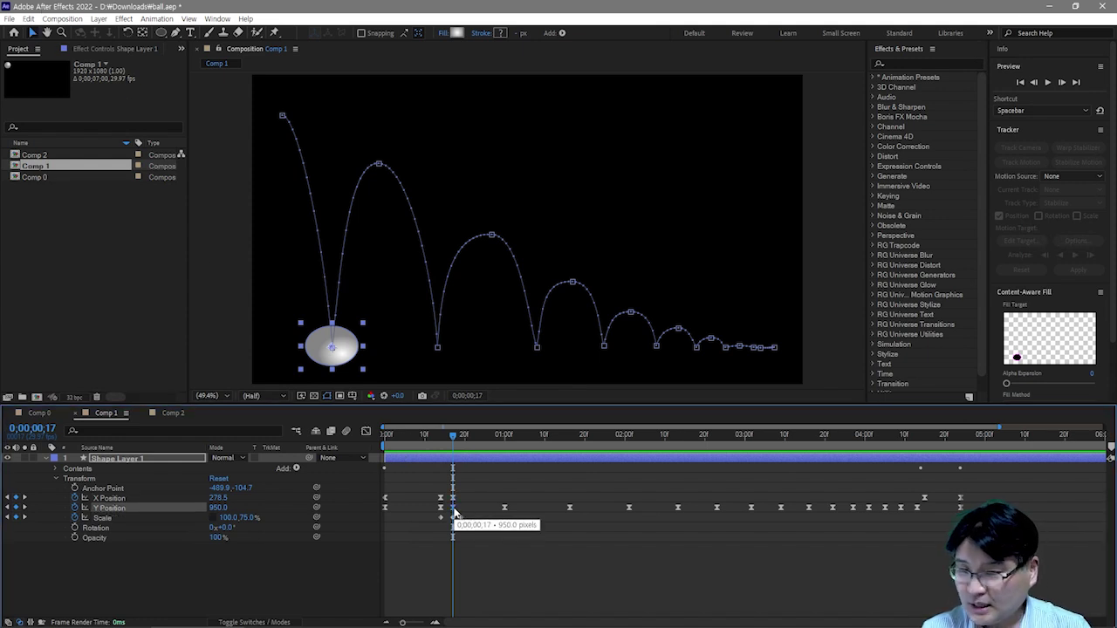
key("Down")
key("Down")
key("Down")
key("Down")
key("Down")
key("Down")
key("Down")
key("Down")
key("Down")
key("Down")
key("Down")
key("Down")
key("Down")
key("Down")
key("Down")
key("Down")
key("Down")
key("Down")
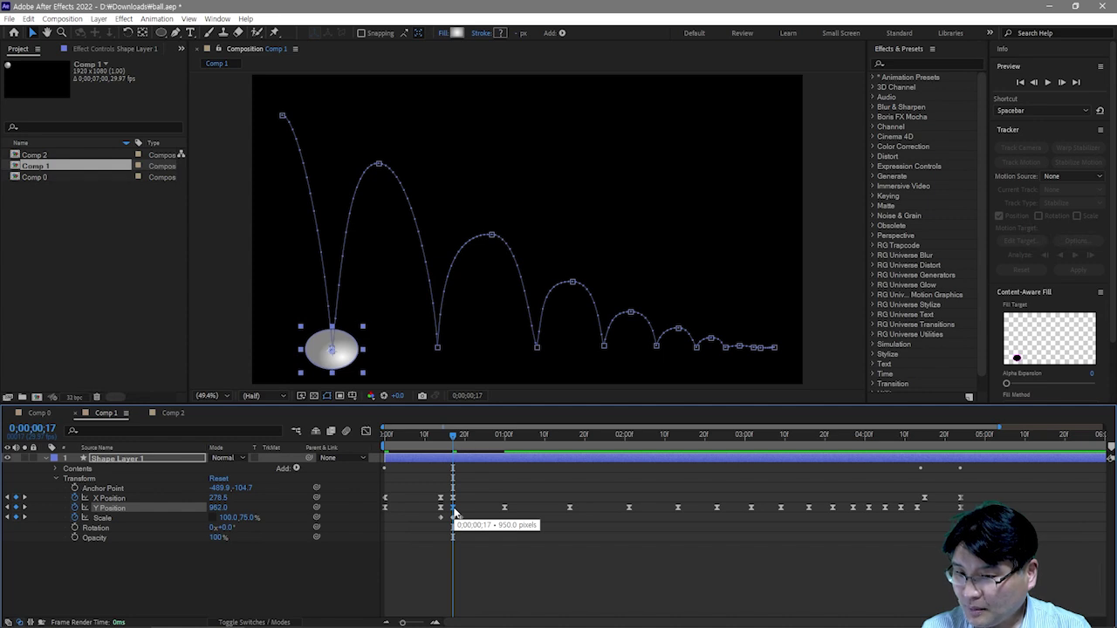
key("Down")
key("Down")
key("Down")
key("Down")
key("Down")
key("Down")
key("Down")
key("Down")
key("Down")
key("Down")
key("Down")
key("Down")
key("Down")
key("Down")
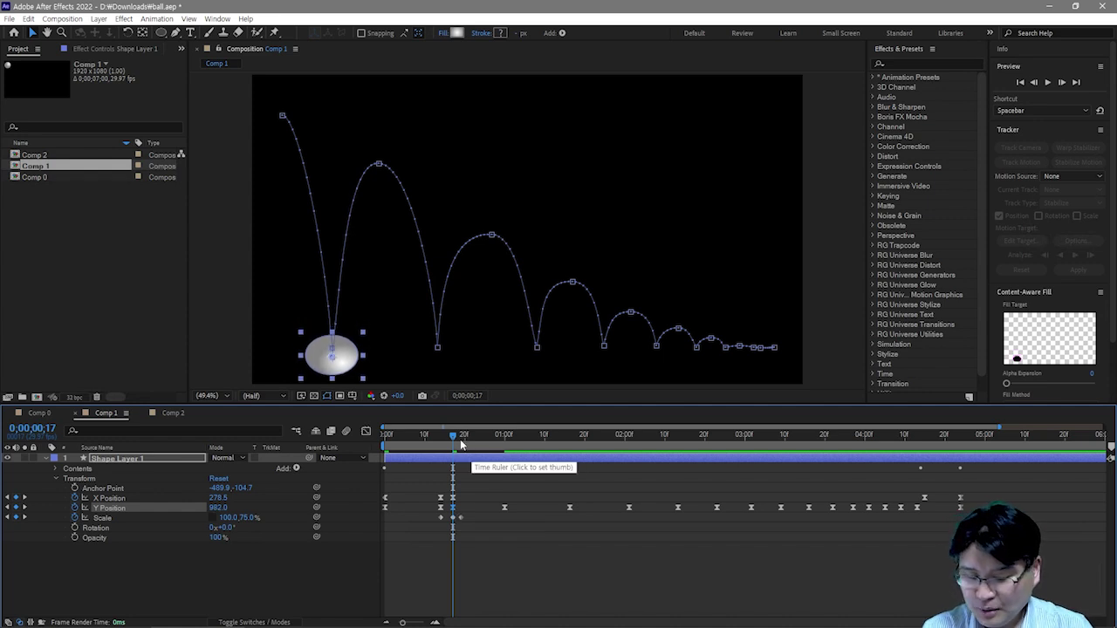
key("Down")
key("Down")
key("Down")
key("Down")
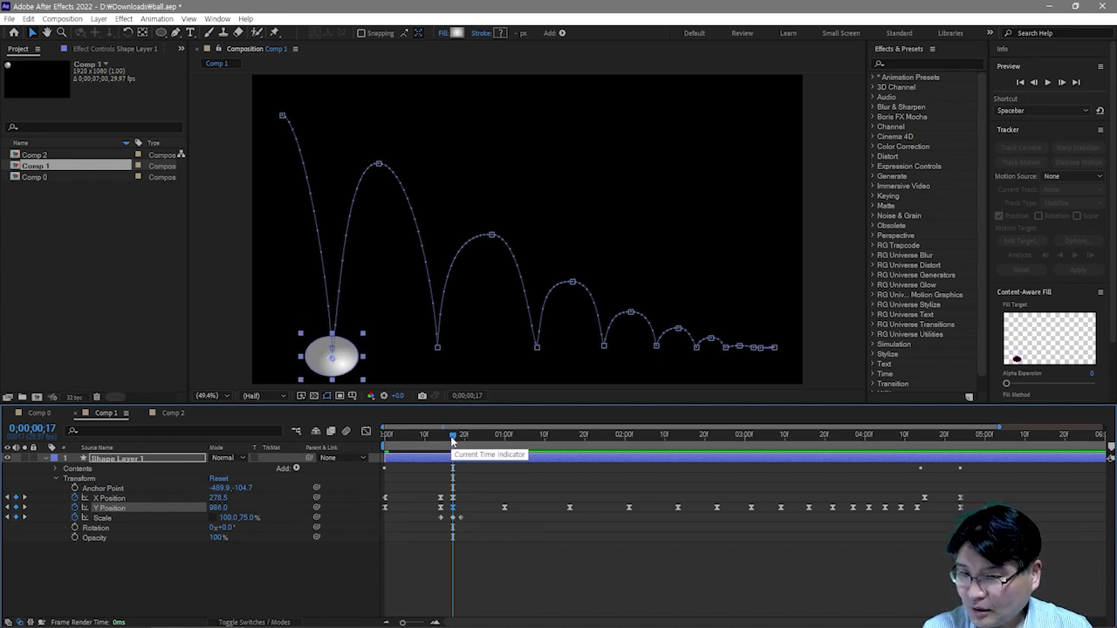
Step: Scrub across the first impact and play the animation to check the lowered squash
mouse_move(452, 441)
left_mouse_down()
mouse_move(388, 440)
mouse_move(469, 448)
mouse_move(380, 448)
mouse_move(470, 448)
left_mouse_up()
left_click(449, 508)
key("space")
key("space")
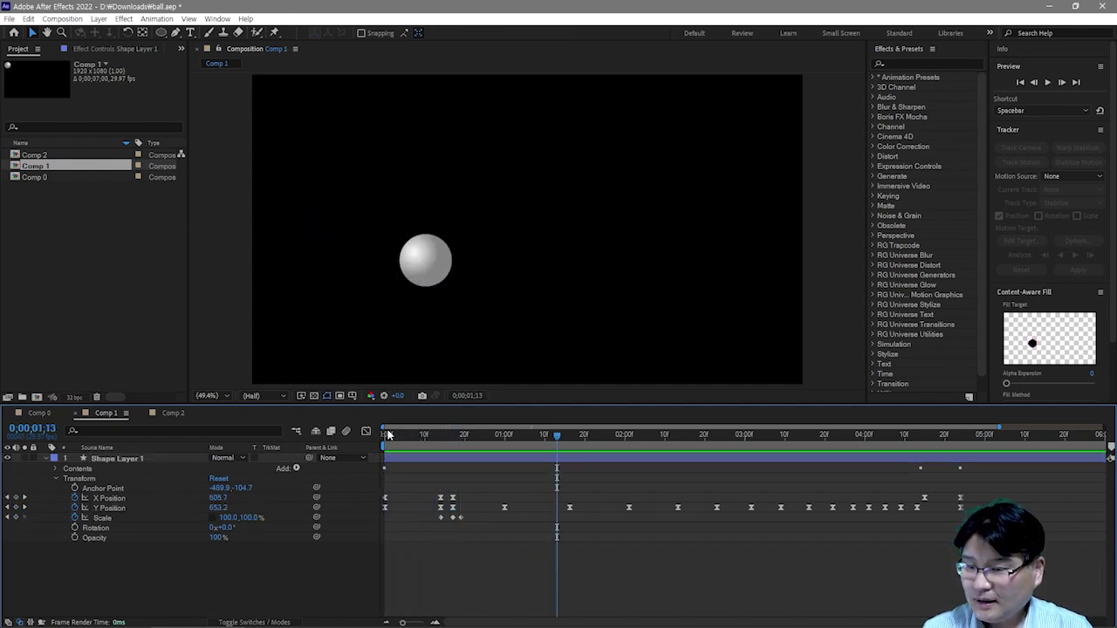
Step: Hold the second impact by copying its Y Position keyframe to 0;00;01;18 and moving the original to 0;00;01;15
left_click_drag(388, 435, 568, 453)
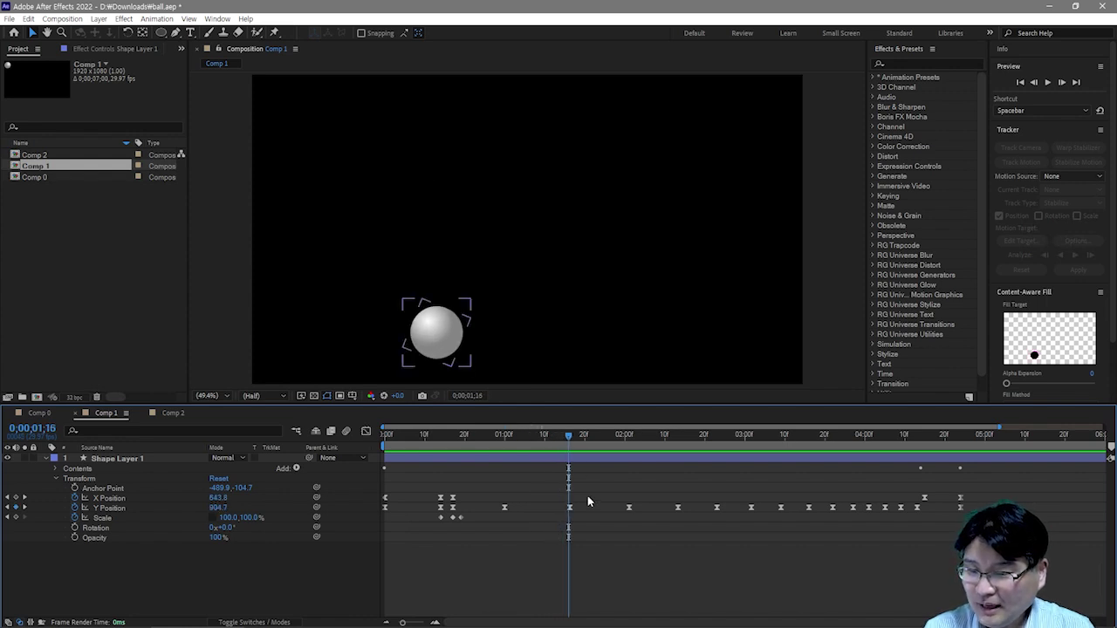
left_click(575, 599)
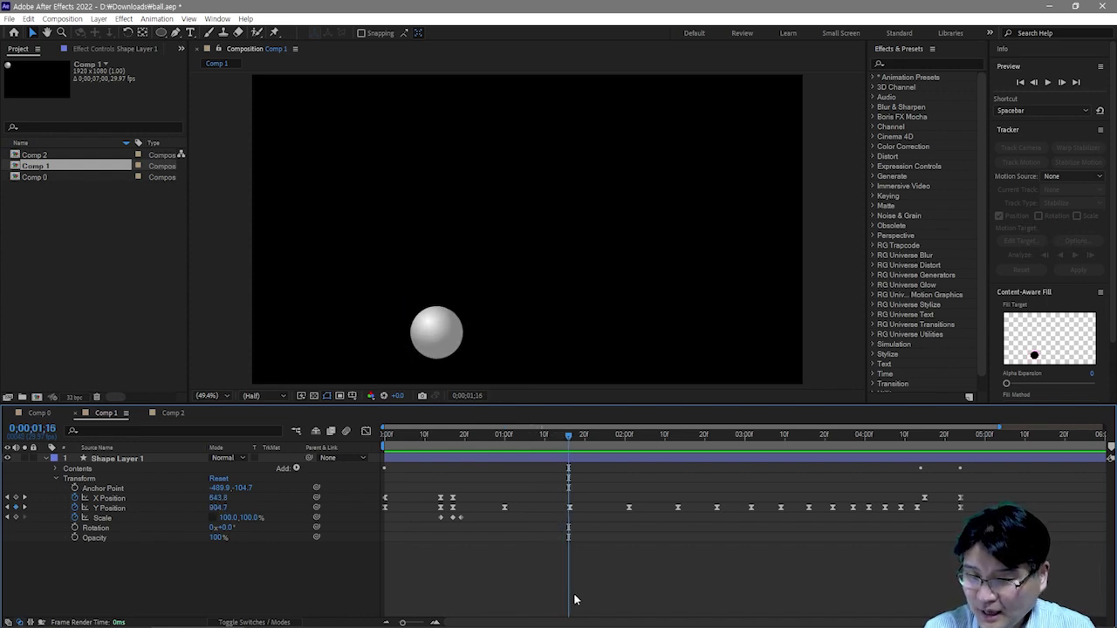
left_click(571, 509)
left_click_drag(572, 439, 580, 443)
key("ctrl+v")
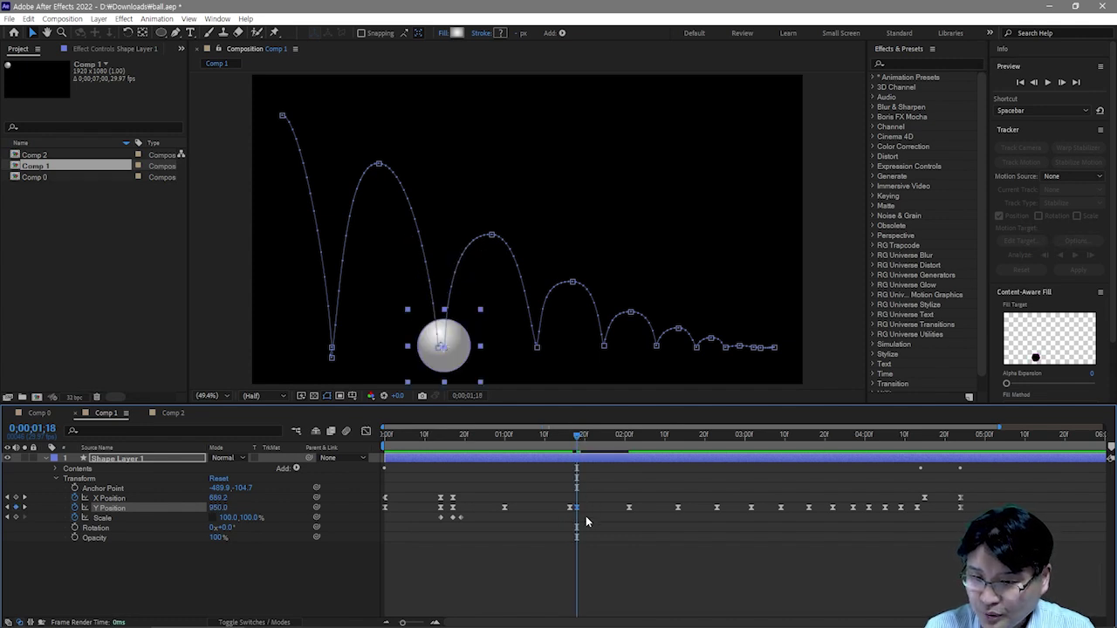
left_click_drag(570, 509, 564, 515)
left_click(550, 532)
Step: Copy the first impact's three Scale keyframes to the second impact so that they start at 0;00;01;15 with the squash at 0;00;01;18
left_click_drag(462, 526, 438, 513)
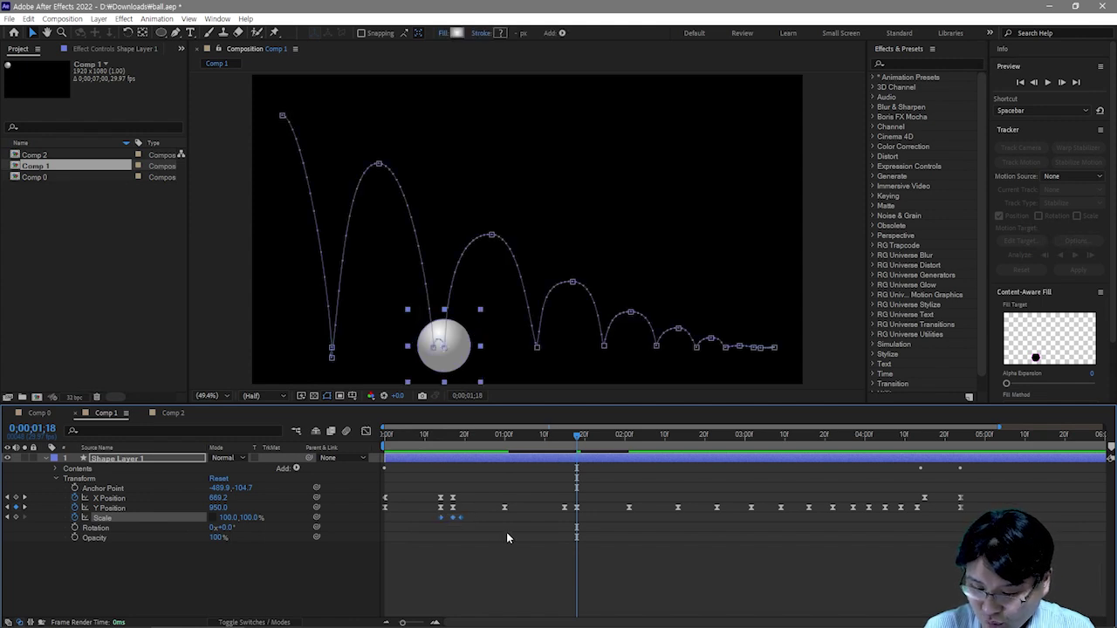
key("ctrl+v")
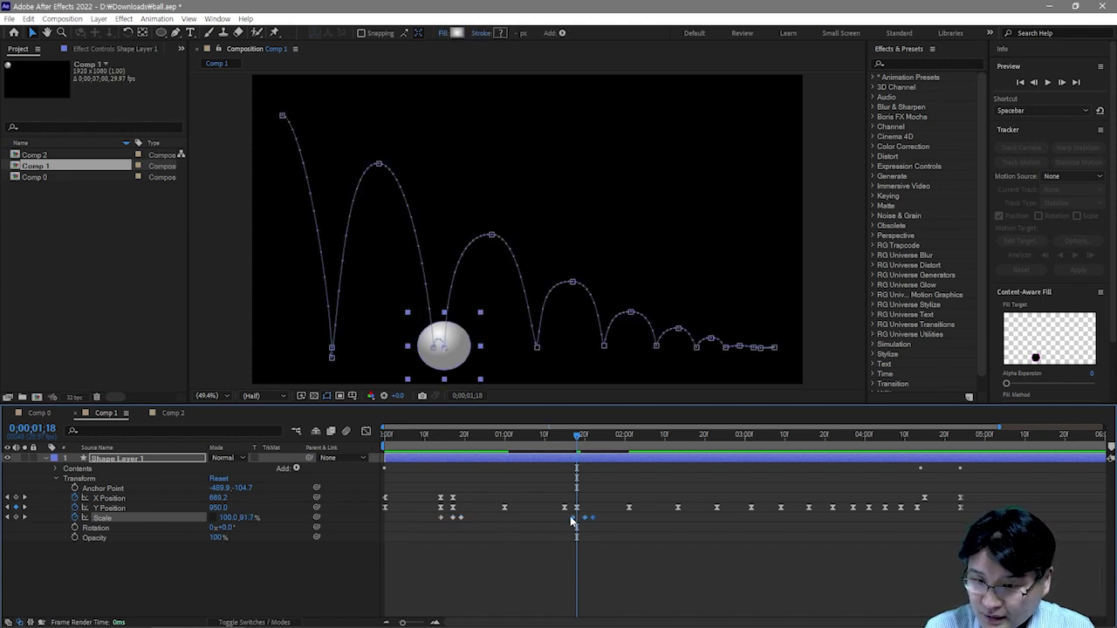
left_click(569, 509)
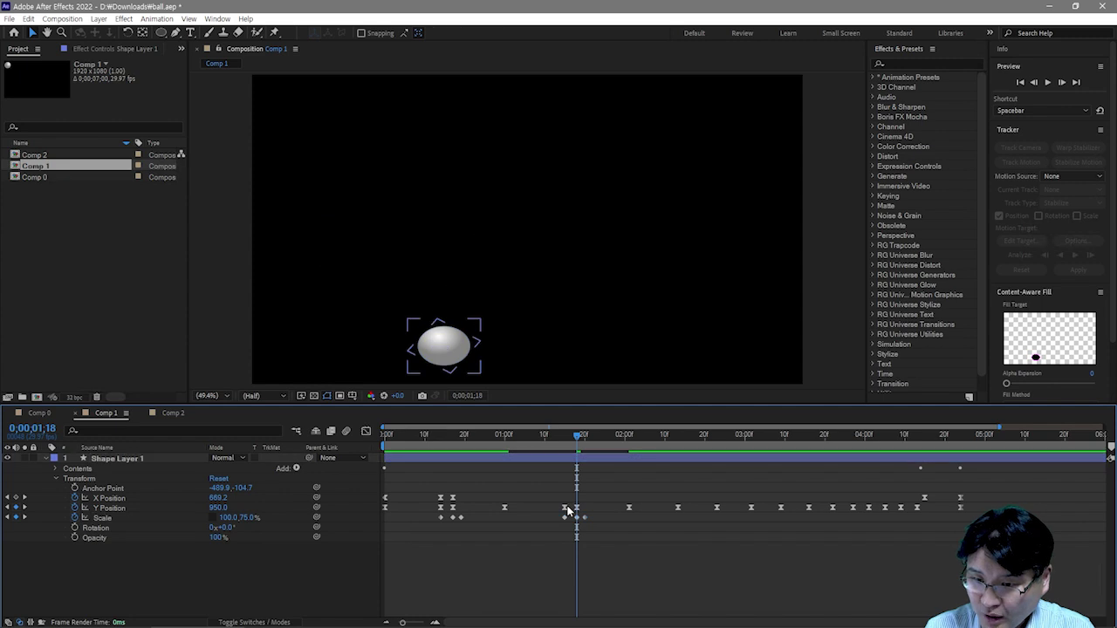
Step: Flatten the Y Position curve between 0;00;01;15 and 0;00;01;18 by easing out of the first keyframe and into the second
left_click(566, 509)
key("shift+F3")
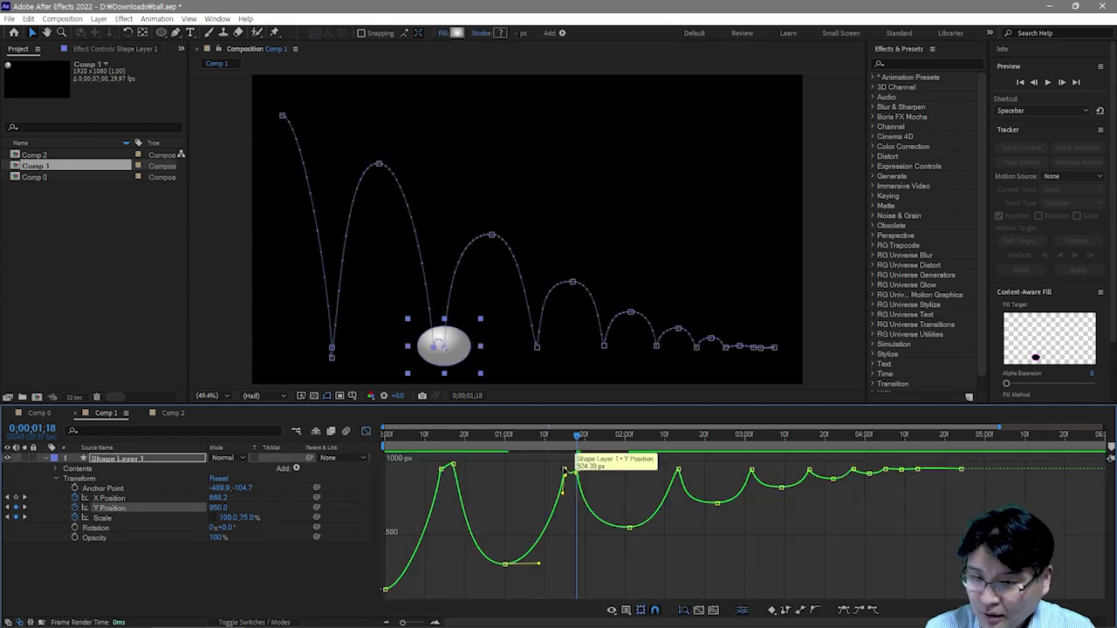
left_click(872, 609)
left_click(577, 470)
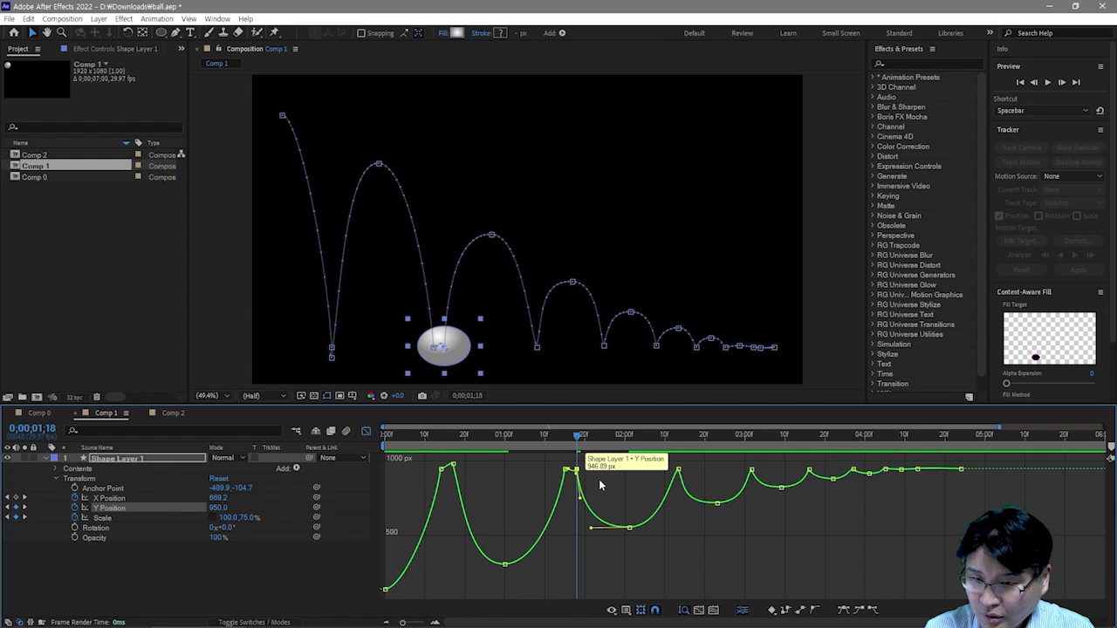
left_click(858, 610)
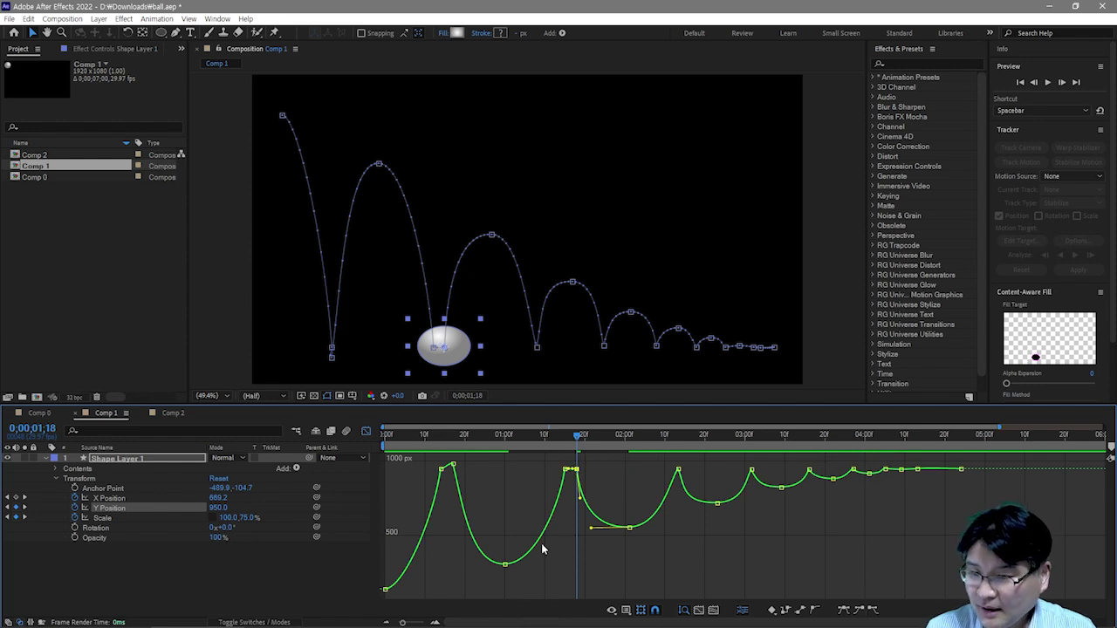
left_click(365, 432)
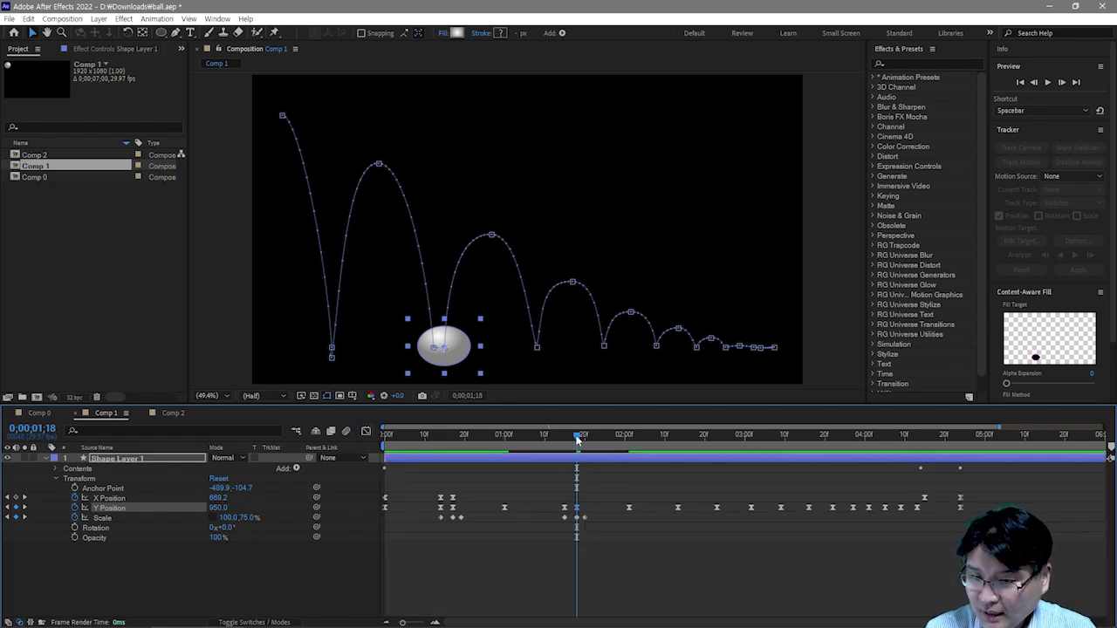
Step: Add an X Position keyframe at 0;00;01;15 and duplicate it at 0;00;01;18 to hold the ball horizontally during the second impact
left_click_drag(576, 441, 565, 439)
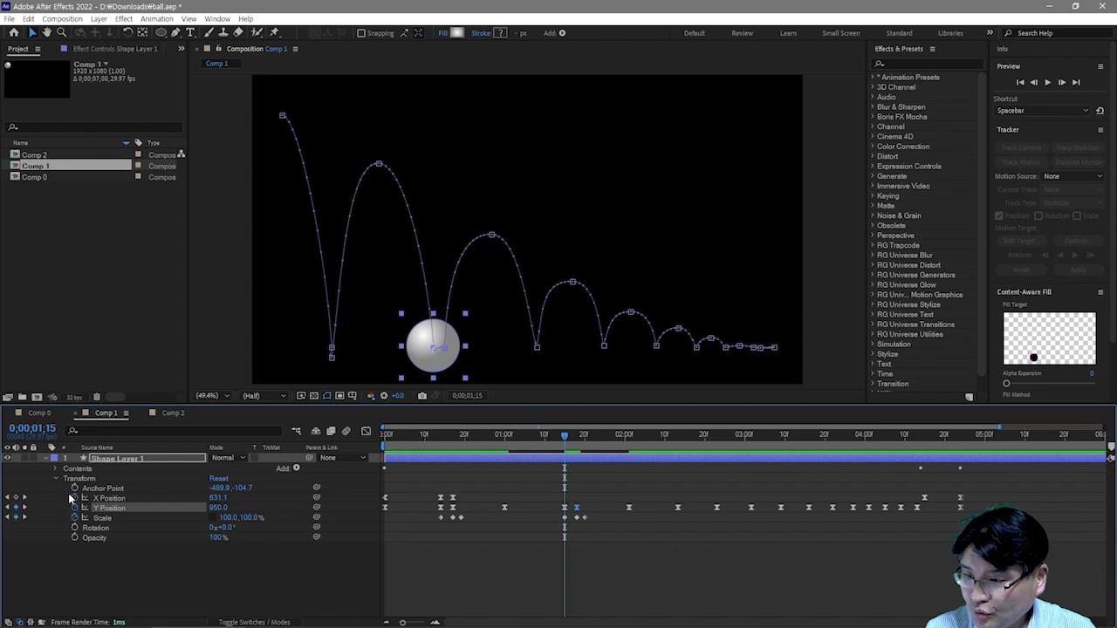
left_click(16, 498)
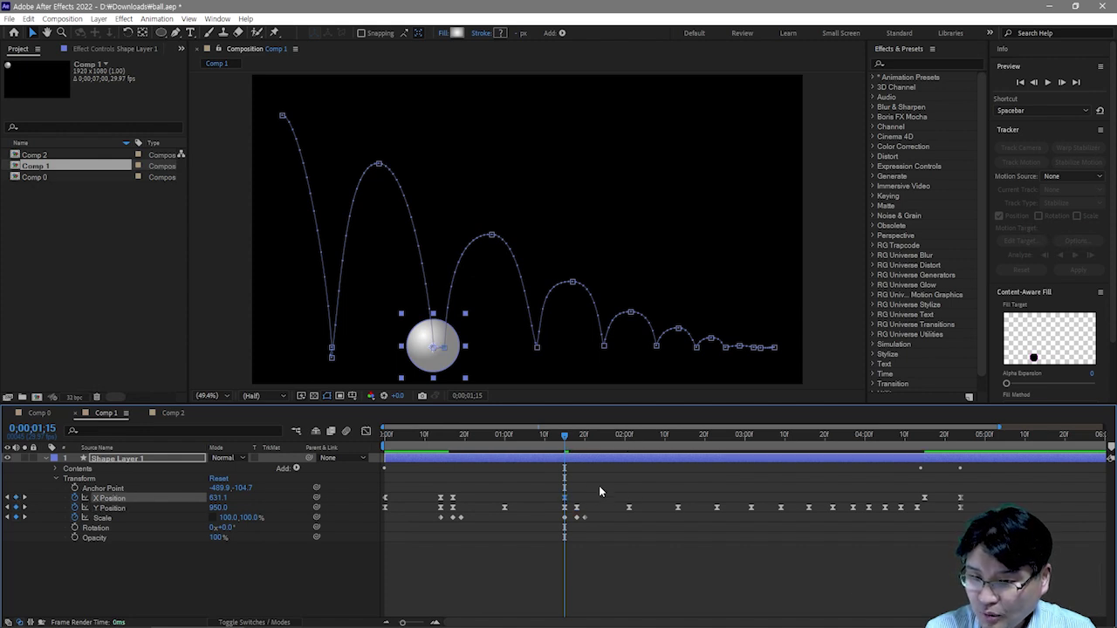
left_click_drag(568, 439, 576, 439)
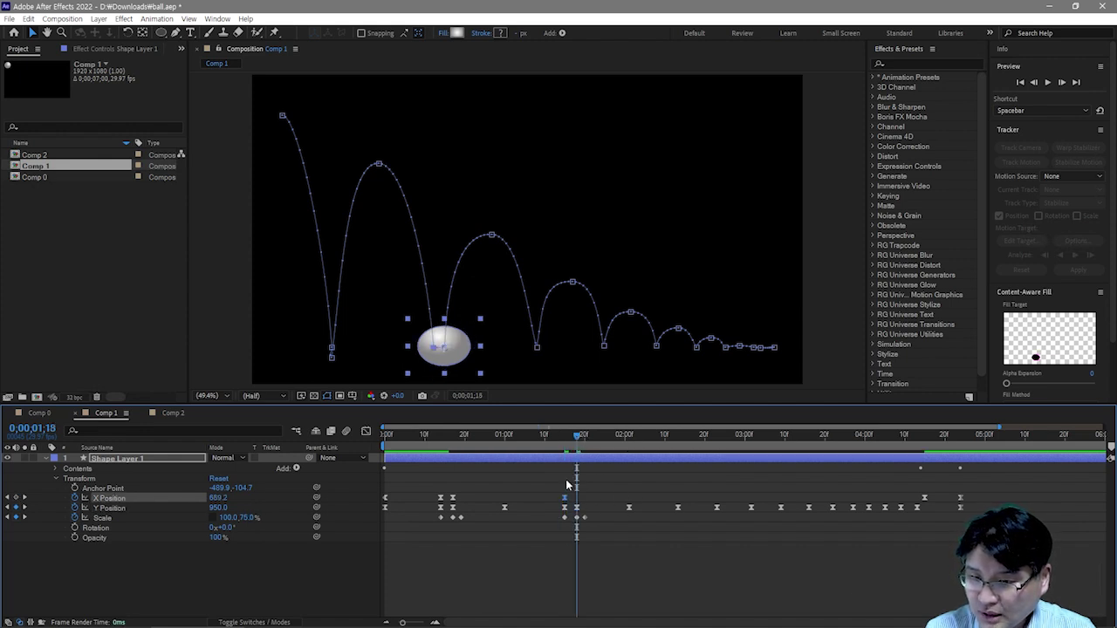
left_click_drag(566, 498, 576, 498)
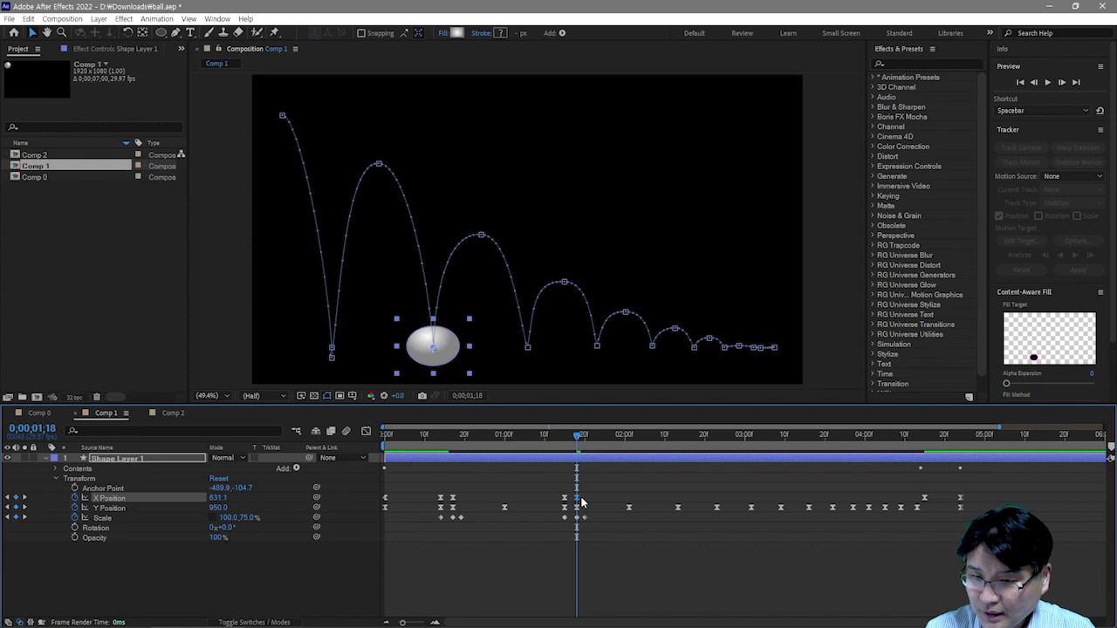
mouse_move(575, 441)
left_mouse_down()
mouse_move(542, 436)
mouse_move(576, 438)
left_mouse_up()
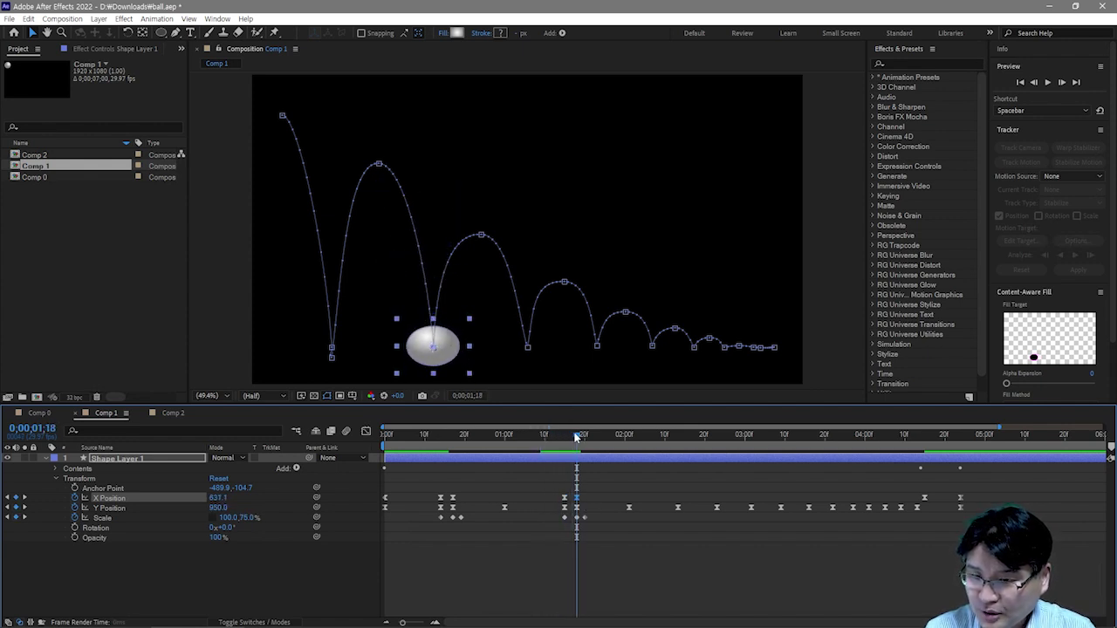
Step: Lower the ball at the second impact by setting its Y Position keyframe at 0;00;01;18 to 966
left_click(577, 508)
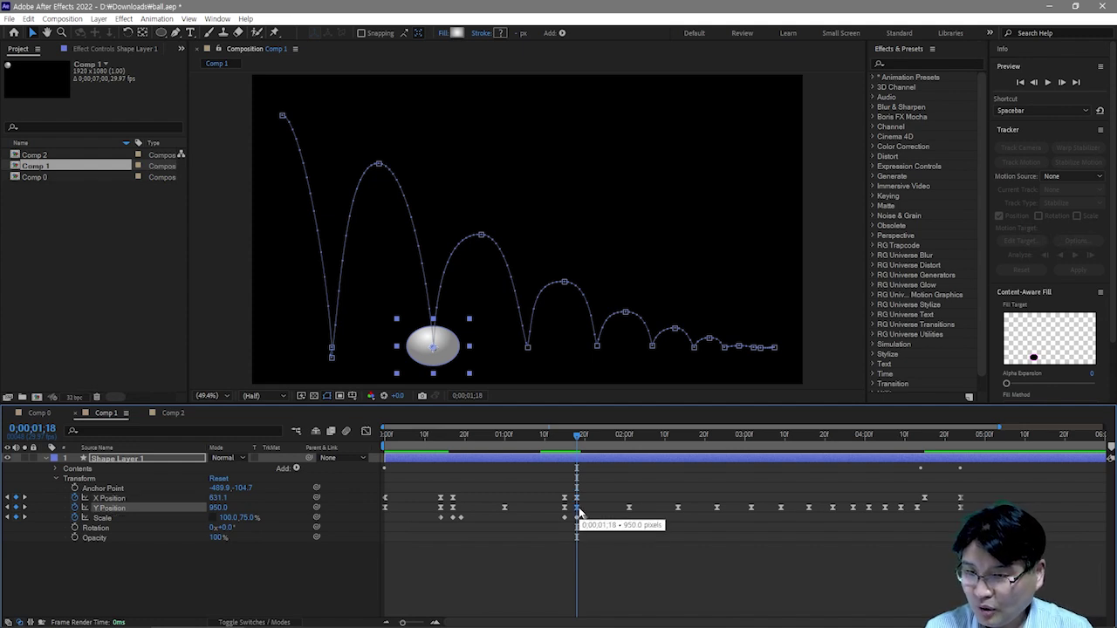
key("Down")
key("Down")
key("Down")
key("Down")
key("Down")
key("Down")
key("Down")
key("Down")
key("Down")
key("Down")
key("Down")
key("Down")
key("Down")
key("Down")
key("Down")
key("Down")
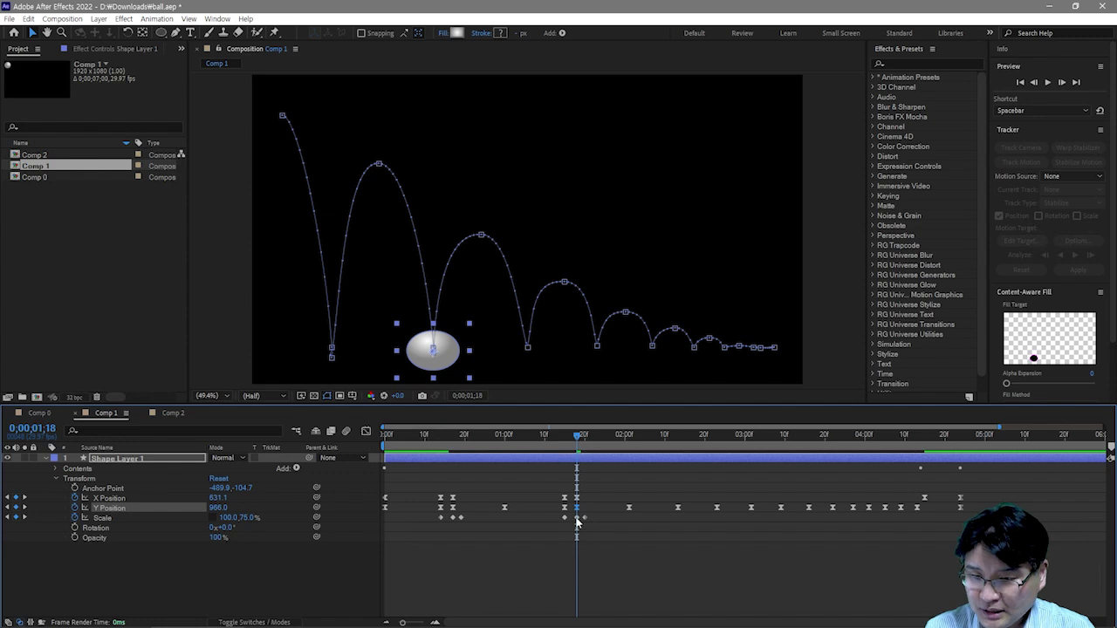
Step: Soften the second squash by setting the height of the Scale keyframe at 0;00;01;18 to 87%
double_click(576, 518)
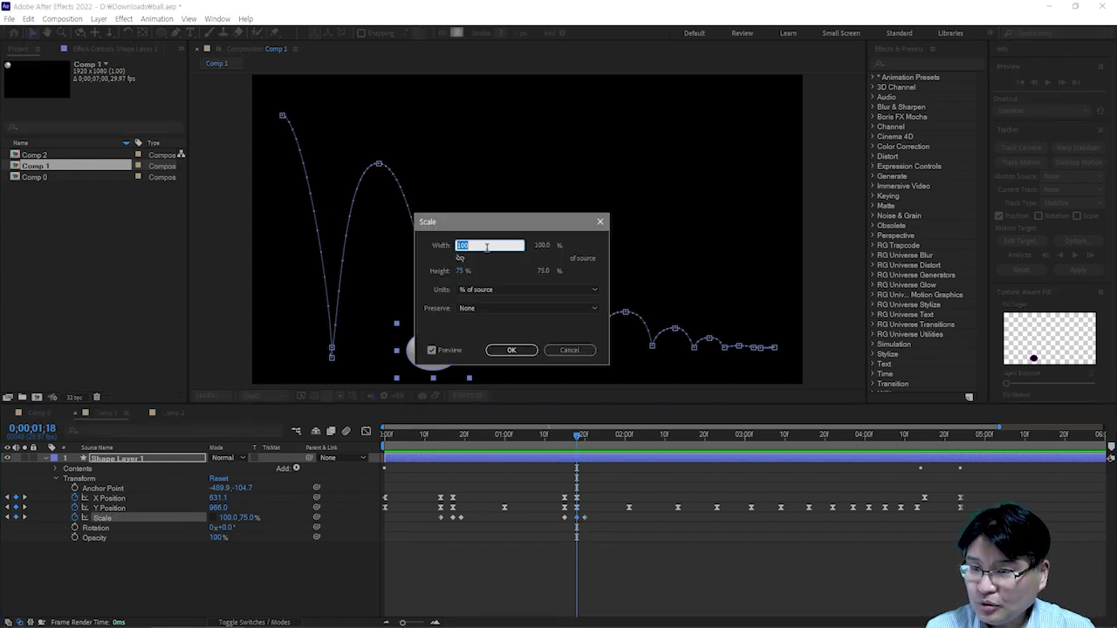
key("Tab")
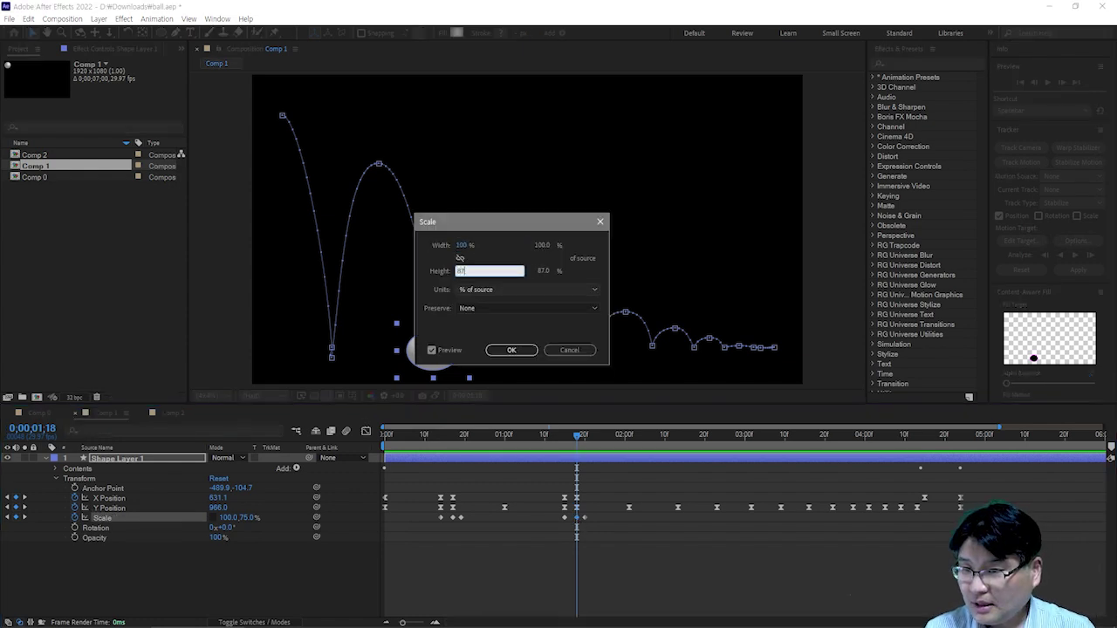
key("Return")
Step: Scrub across the second impact and play Comp 1 from the start to check both squashes
mouse_move(576, 435)
left_mouse_down()
mouse_move(532, 433)
mouse_move(583, 432)
mouse_move(532, 433)
mouse_move(569, 434)
left_mouse_up()
left_click(560, 583)
left_click_drag(592, 443, 383, 434)
key("space")
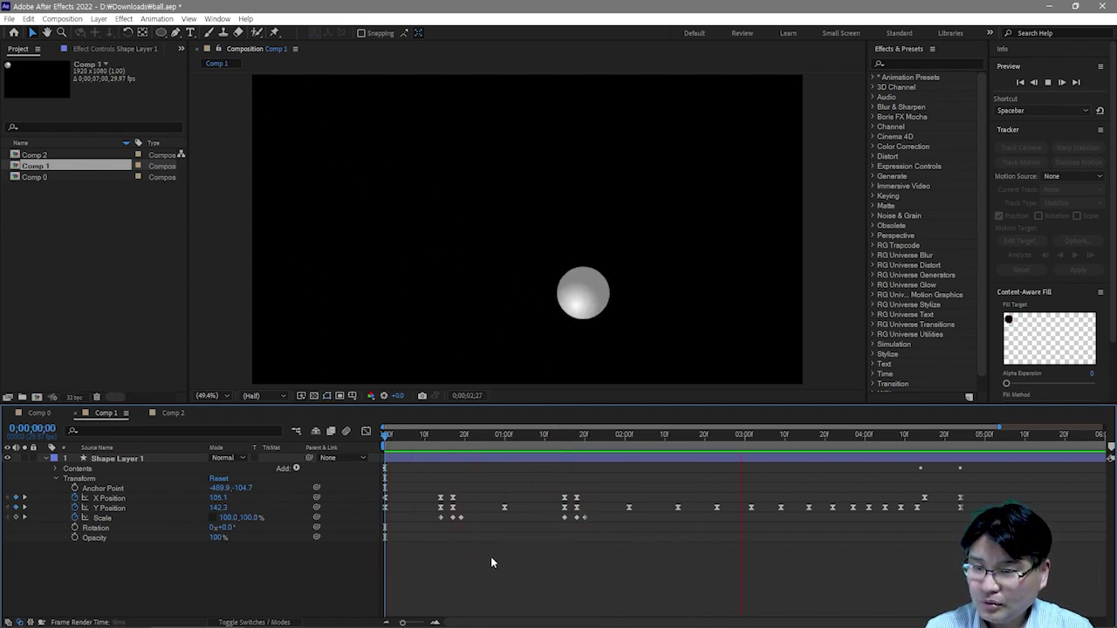
key("space")
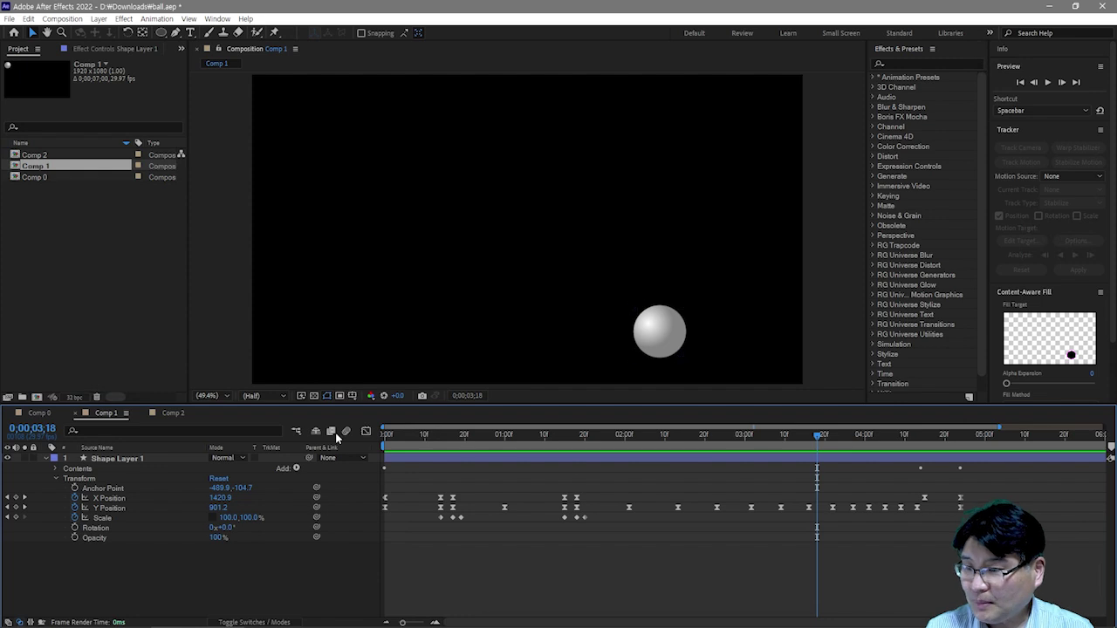
Step: Open Comp 2 and play its bouncing ball animation from the start twice to review the squash on three impacts
left_click(171, 414)
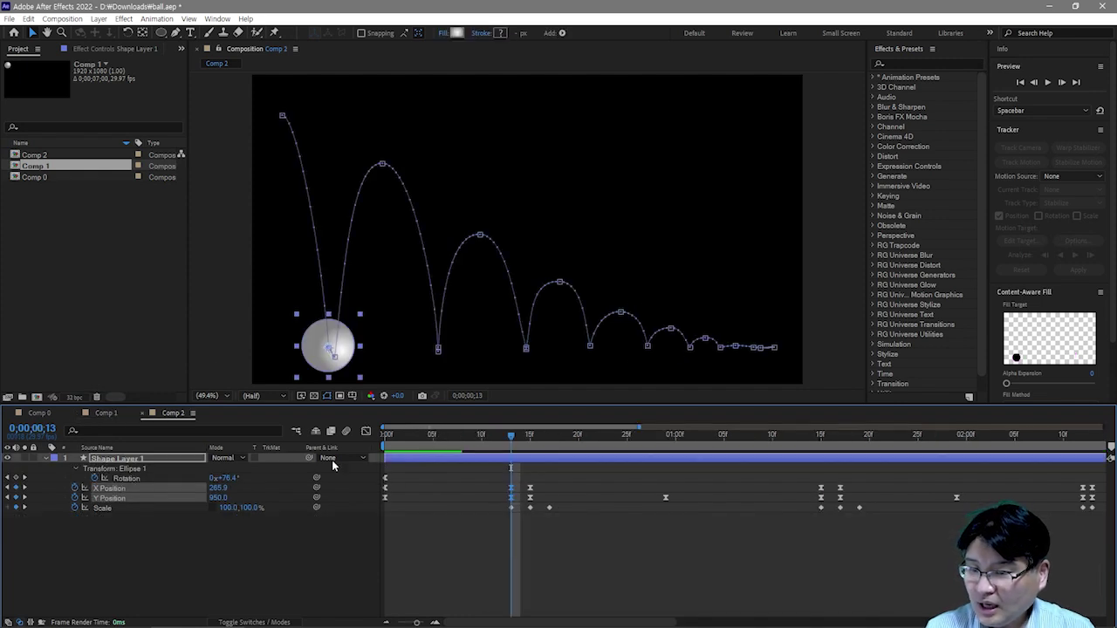
left_click(569, 544)
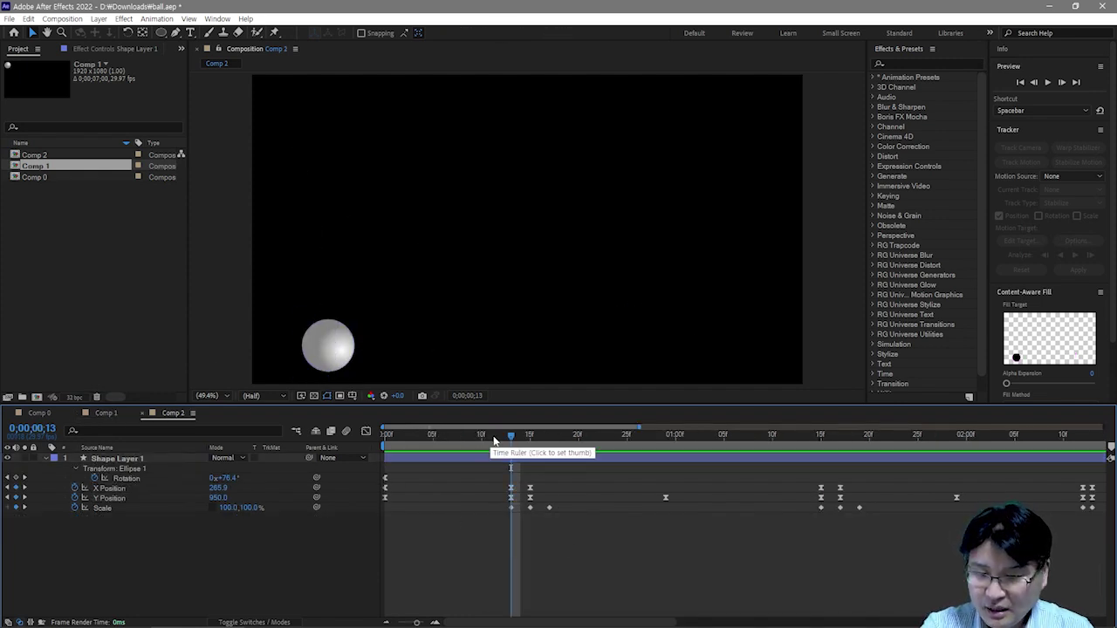
key("minus")
key("Home")
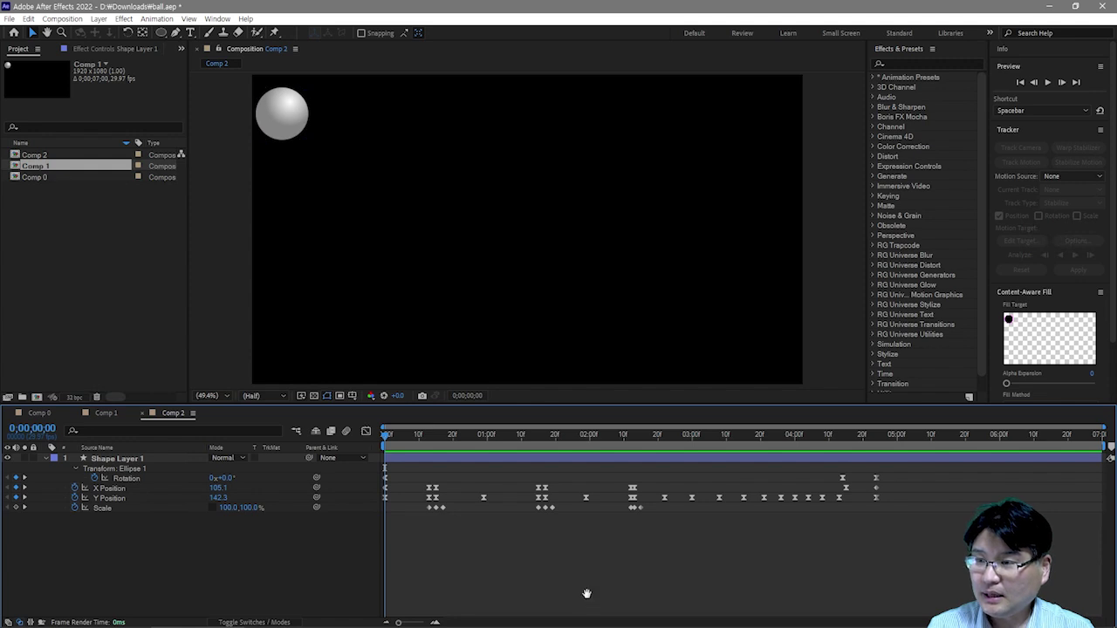
key("space")
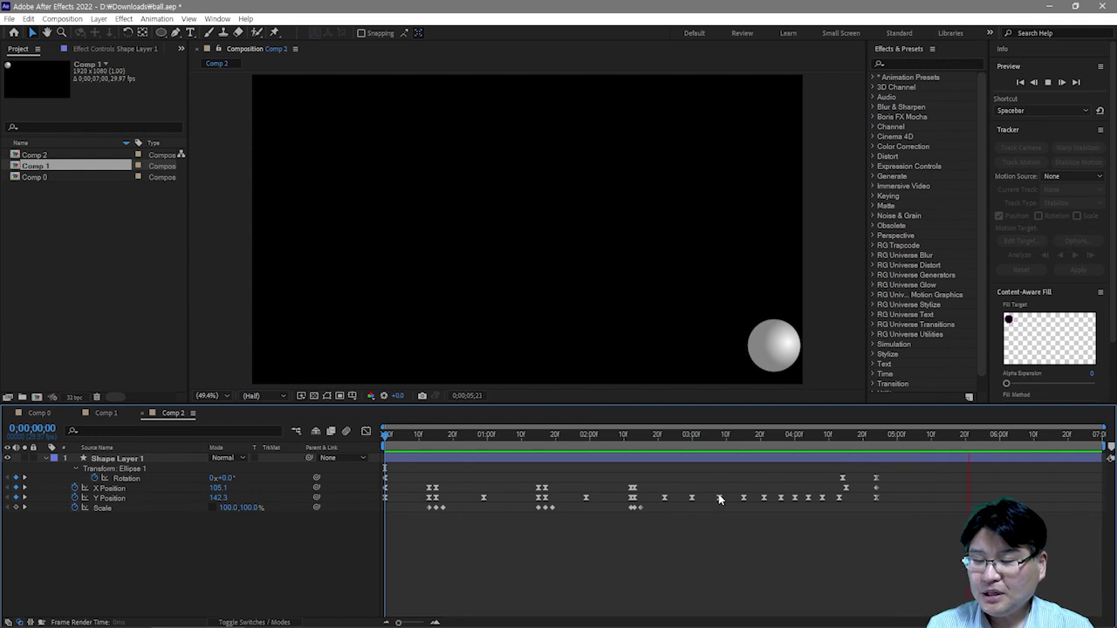
key("space")
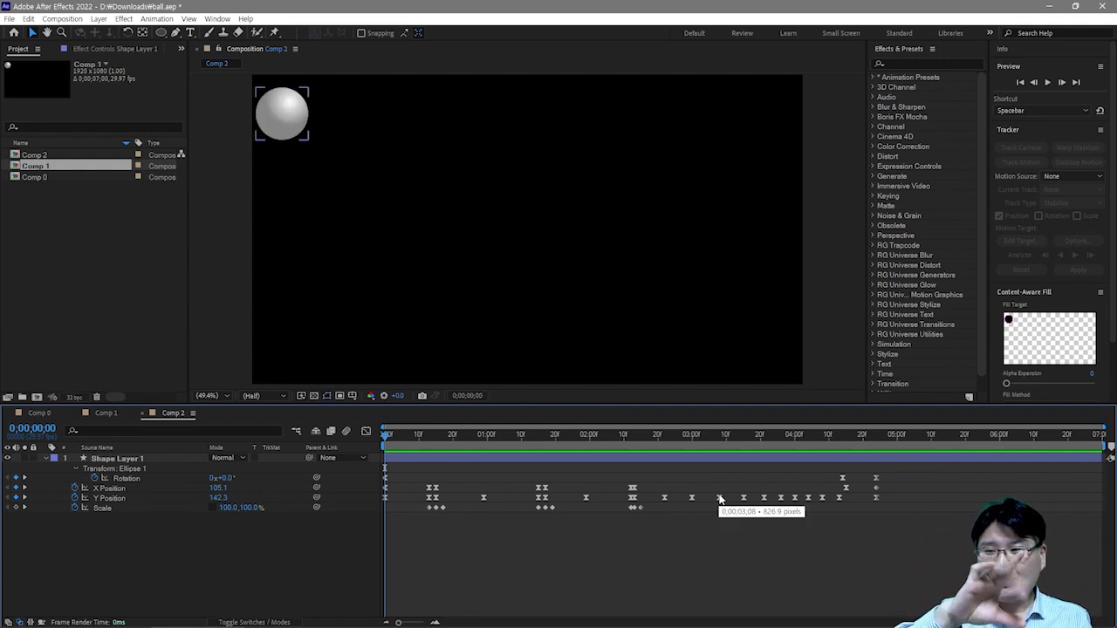
key("space")
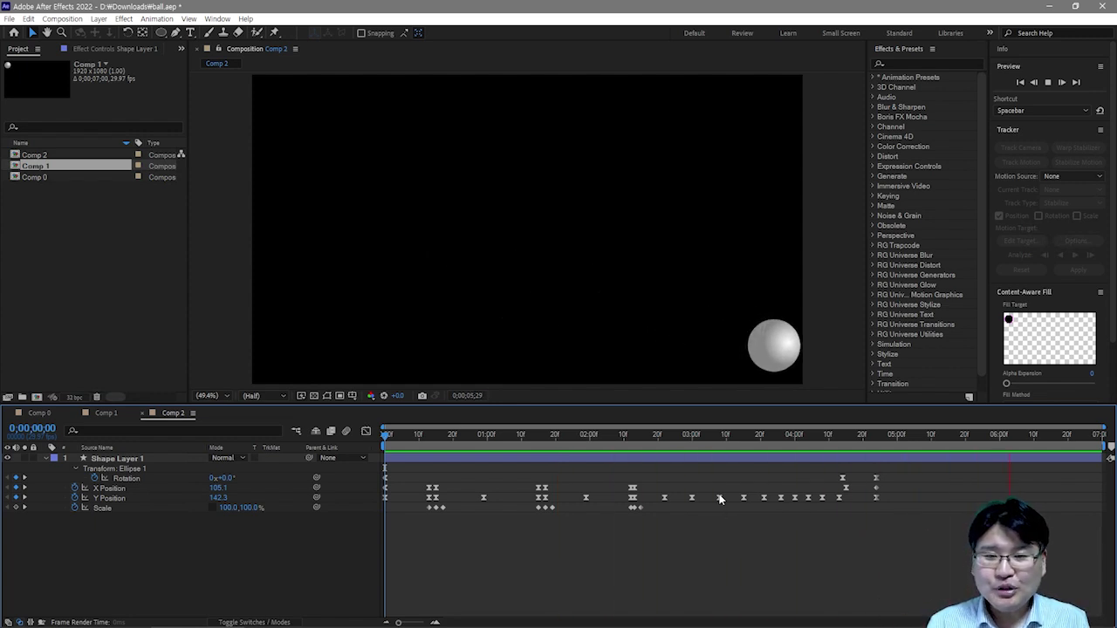
key("space")
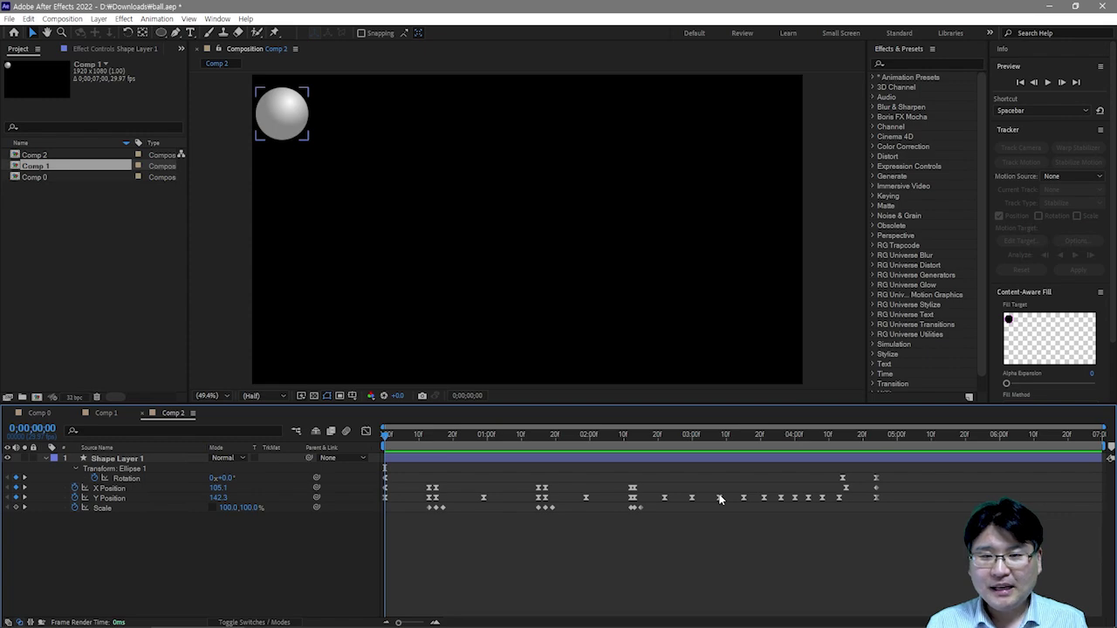